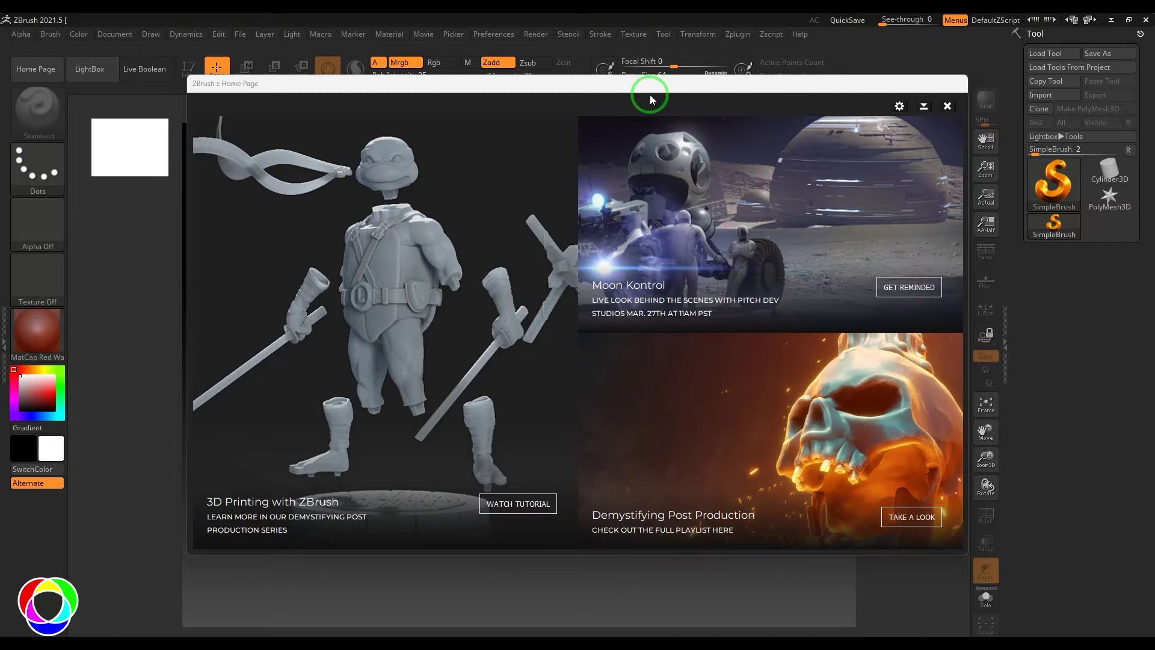
Close the Home Page window and show LightBox
{"action": "left_click_drag", "start_coordinate": [651, 93], "coordinate": [618, 111]}
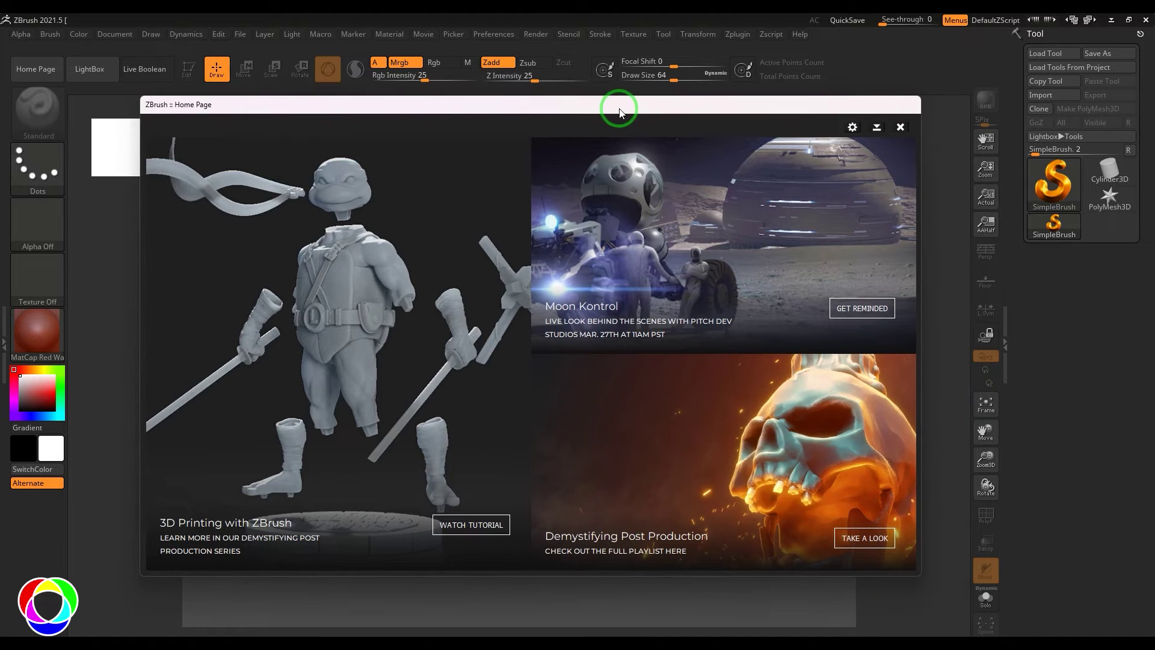
{"action": "left_click", "coordinate": [900, 126]}
{"action": "left_click", "coordinate": [97, 68]}
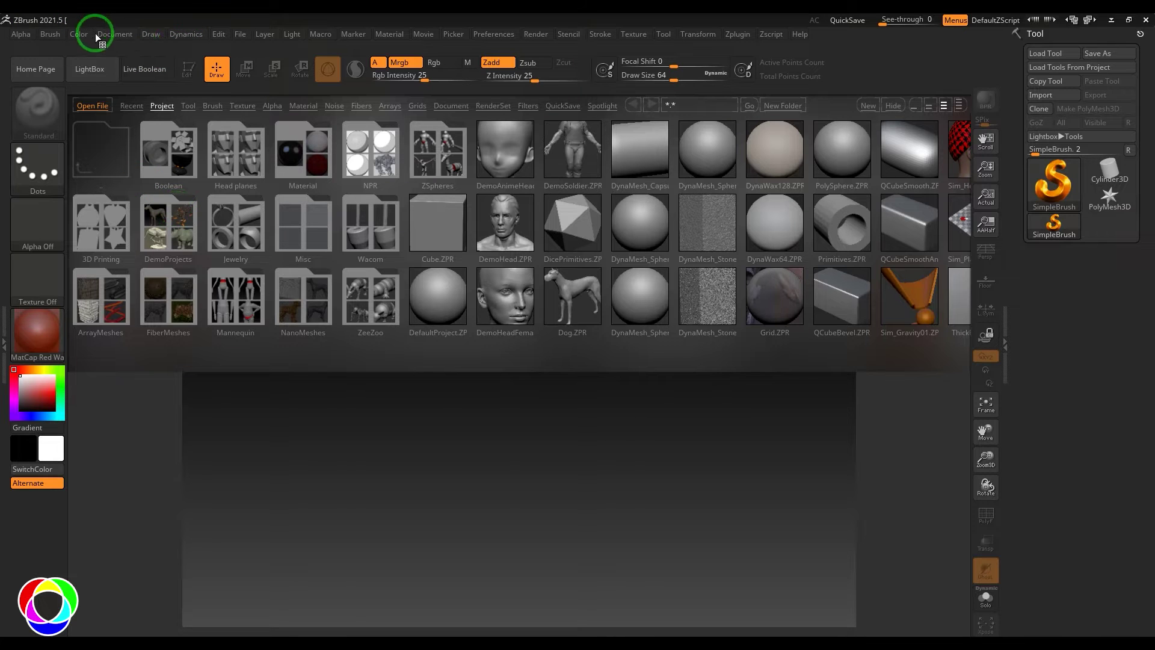
Look through the Picker, Preferences, Render and Marker palettes to see what commands each one holds
{"action": "left_click", "coordinate": [461, 36]}
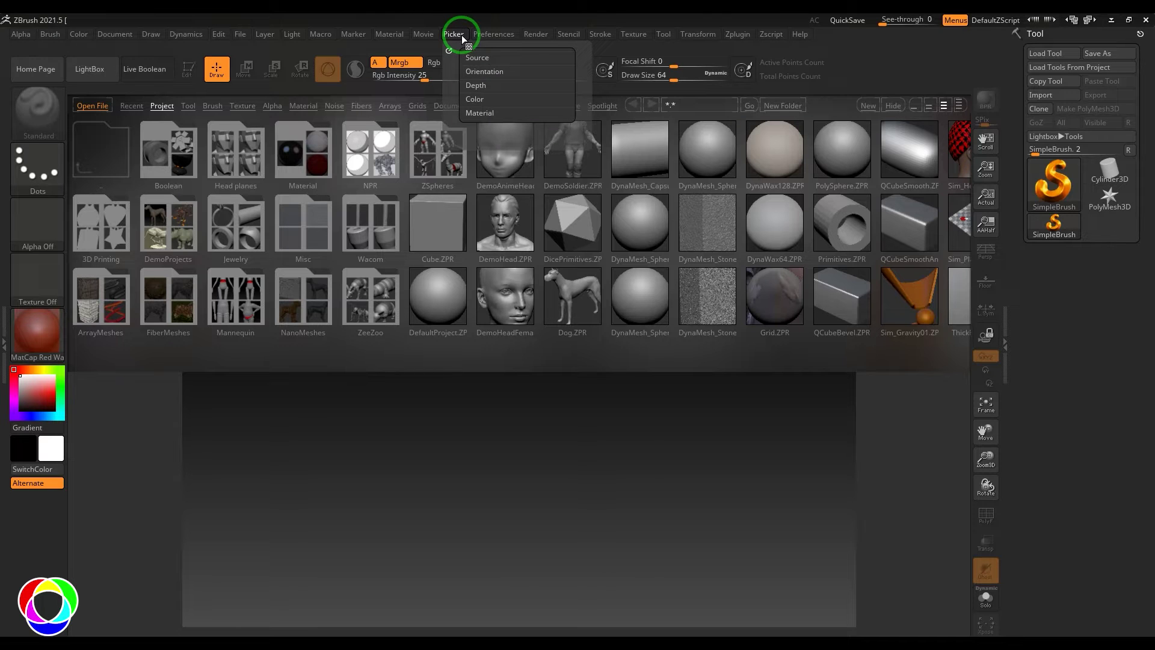
{"action": "left_click", "coordinate": [493, 35]}
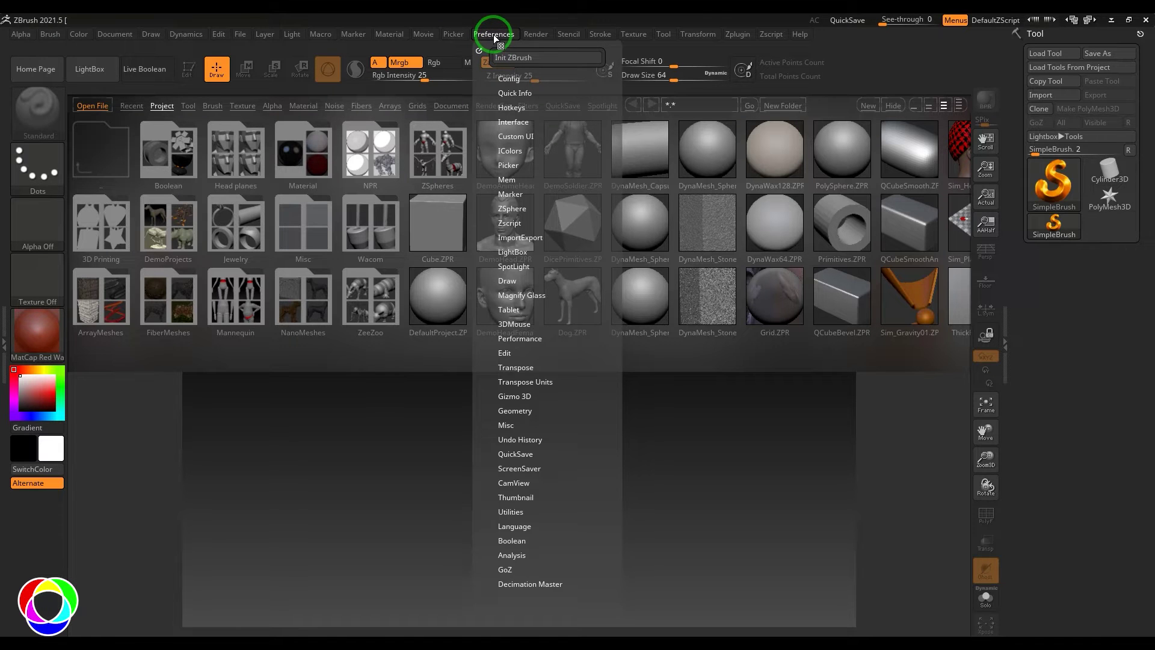
{"action": "left_click", "coordinate": [541, 35]}
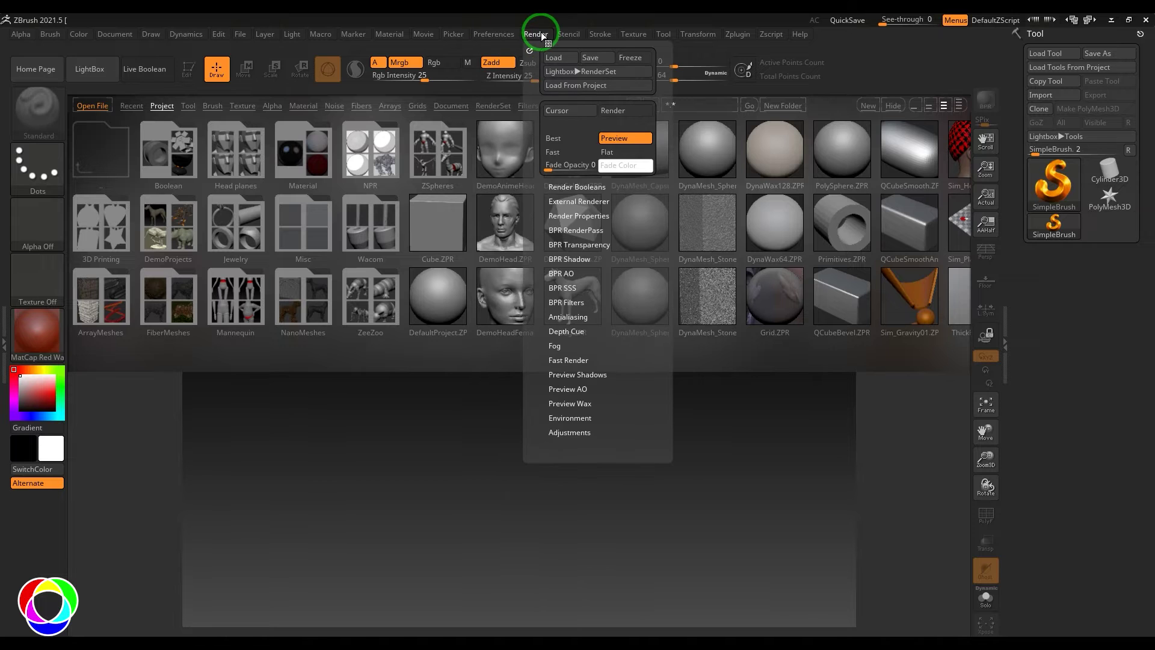
{"action": "left_click", "coordinate": [569, 259]}
{"action": "left_click", "coordinate": [569, 259]}
{"action": "left_click", "coordinate": [352, 35]}
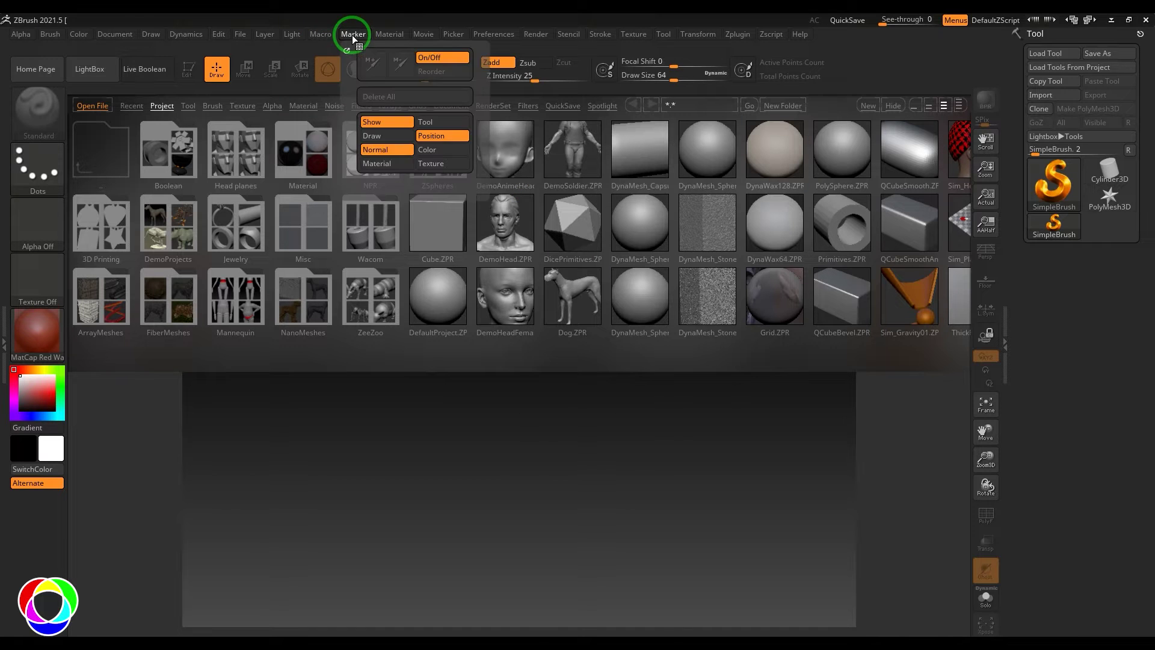
{"action": "left_click", "coordinate": [284, 36]}
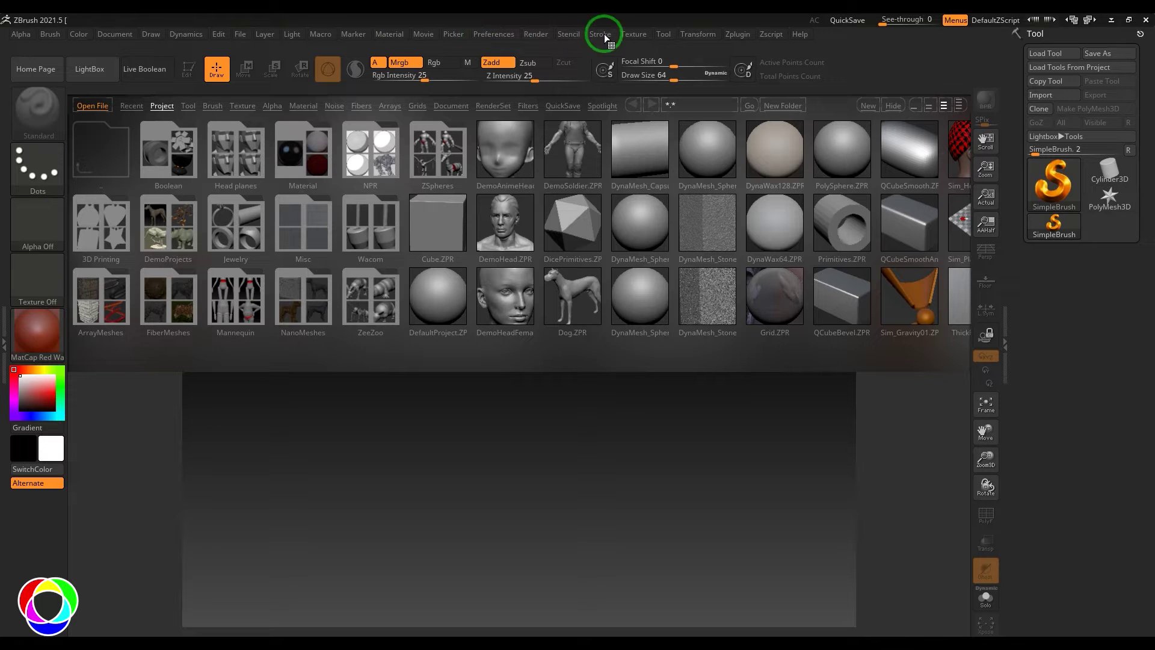
Hide the row of menus and show it again
{"action": "left_click", "coordinate": [963, 22]}
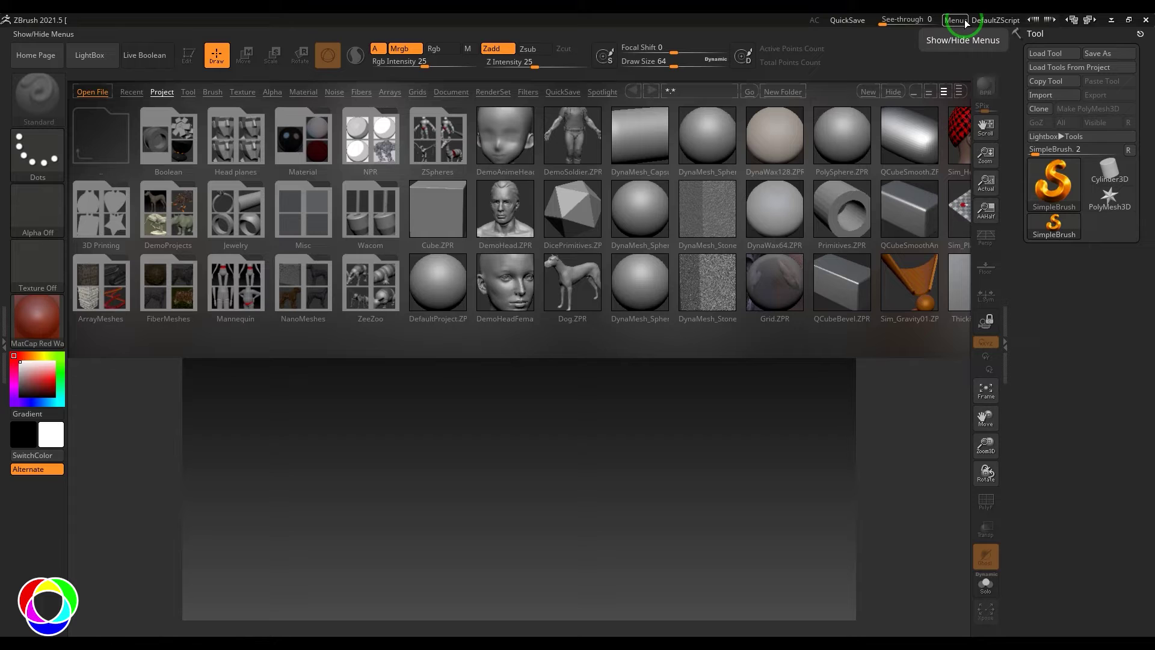
{"action": "left_click", "coordinate": [963, 21]}
{"action": "left_click", "coordinate": [963, 21]}
{"action": "left_click", "coordinate": [963, 21]}
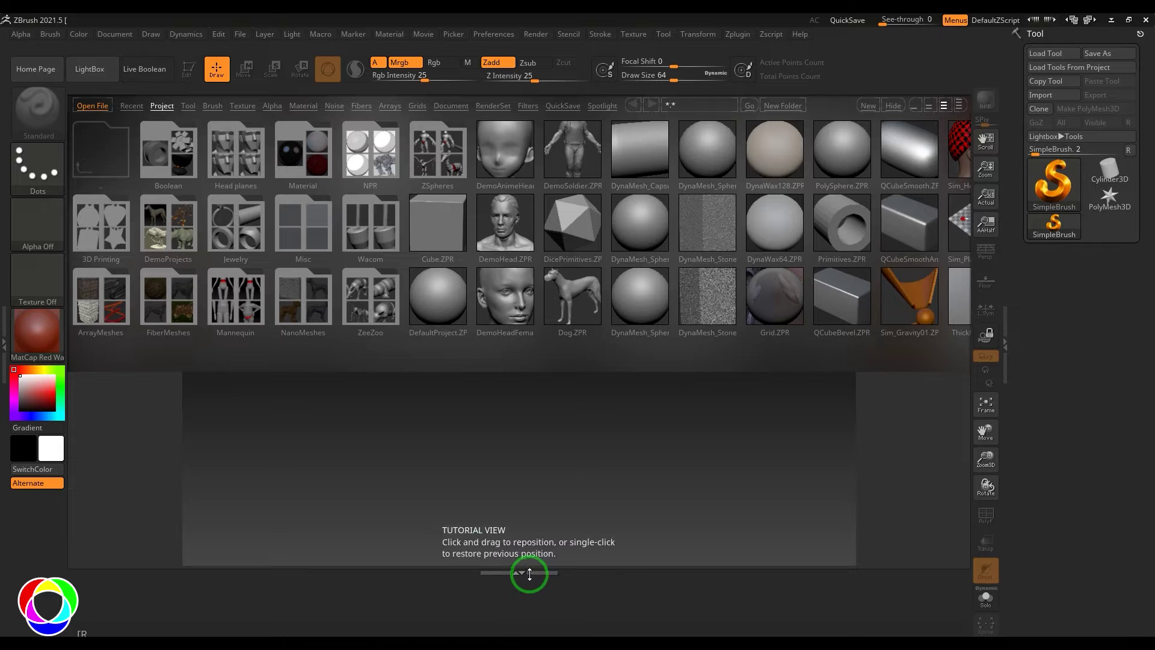
Open and close the left tray holding the Brush palette, and collapse the Tool palette in the right tray
{"action": "left_click", "coordinate": [5, 345]}
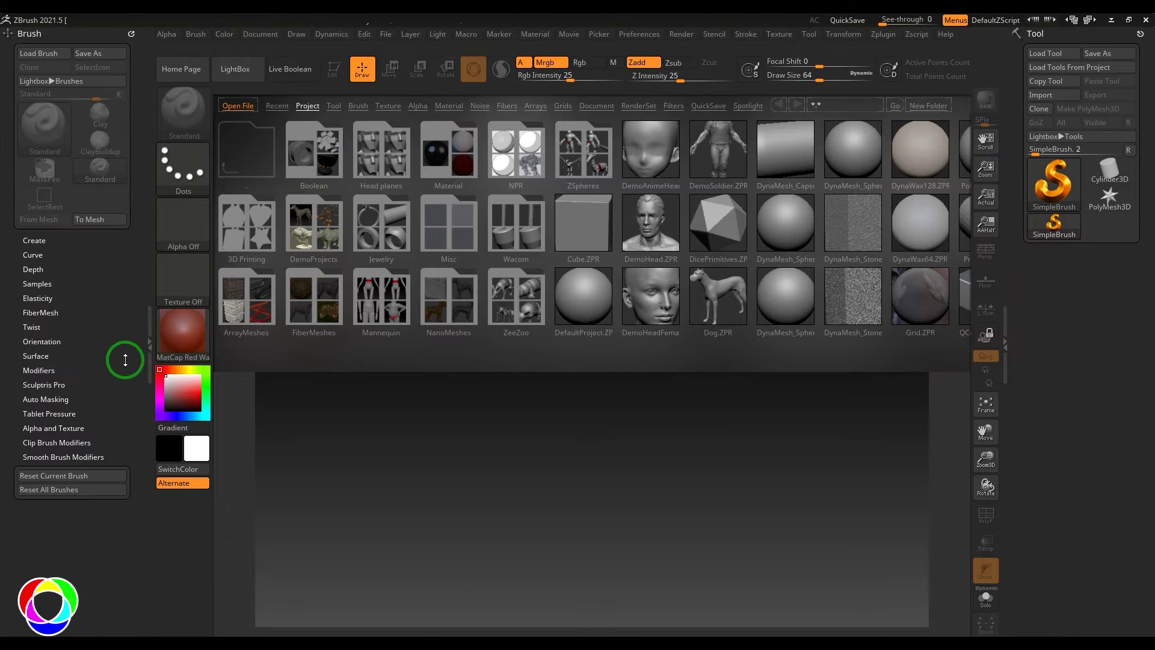
{"action": "left_click", "coordinate": [149, 350]}
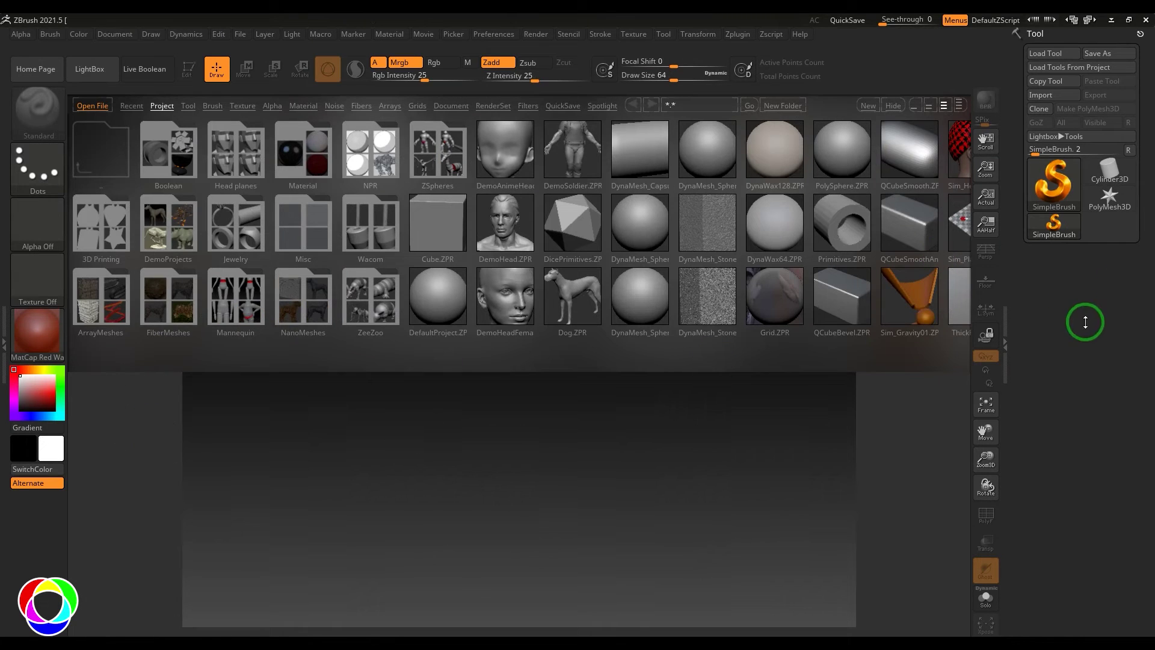
{"action": "left_click", "coordinate": [1036, 33]}
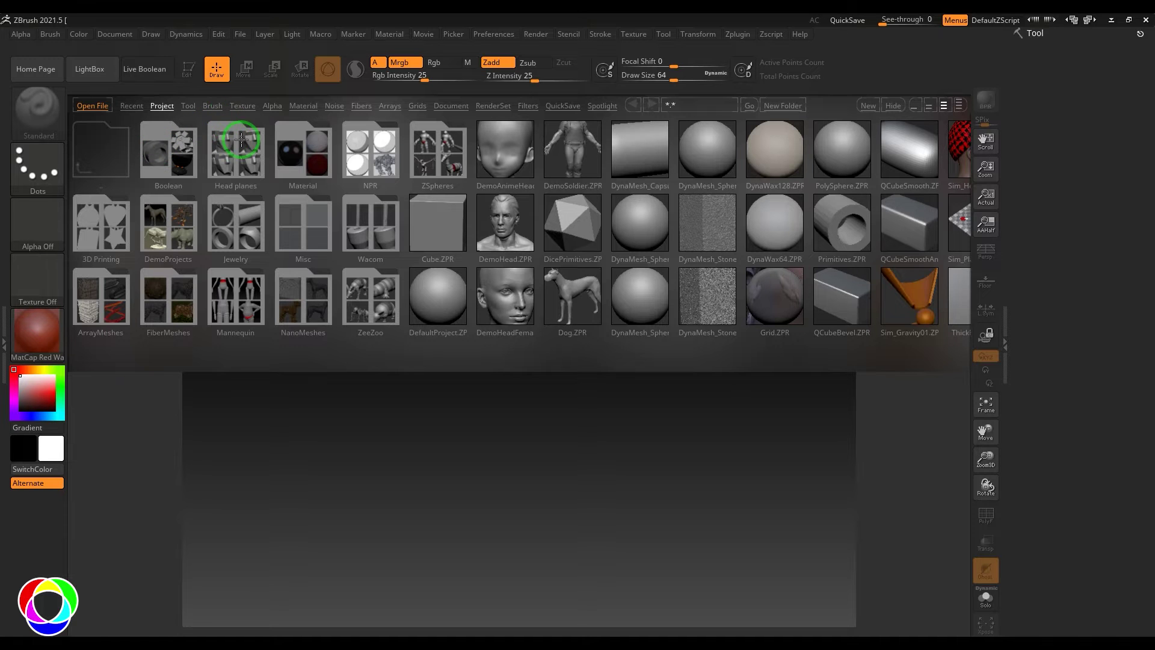
Browse the Brush, Texture and Project categories of LightBox and examine the contents of the Pen brush folder
{"action": "left_click", "coordinate": [214, 109]}
{"action": "left_click", "coordinate": [239, 107]}
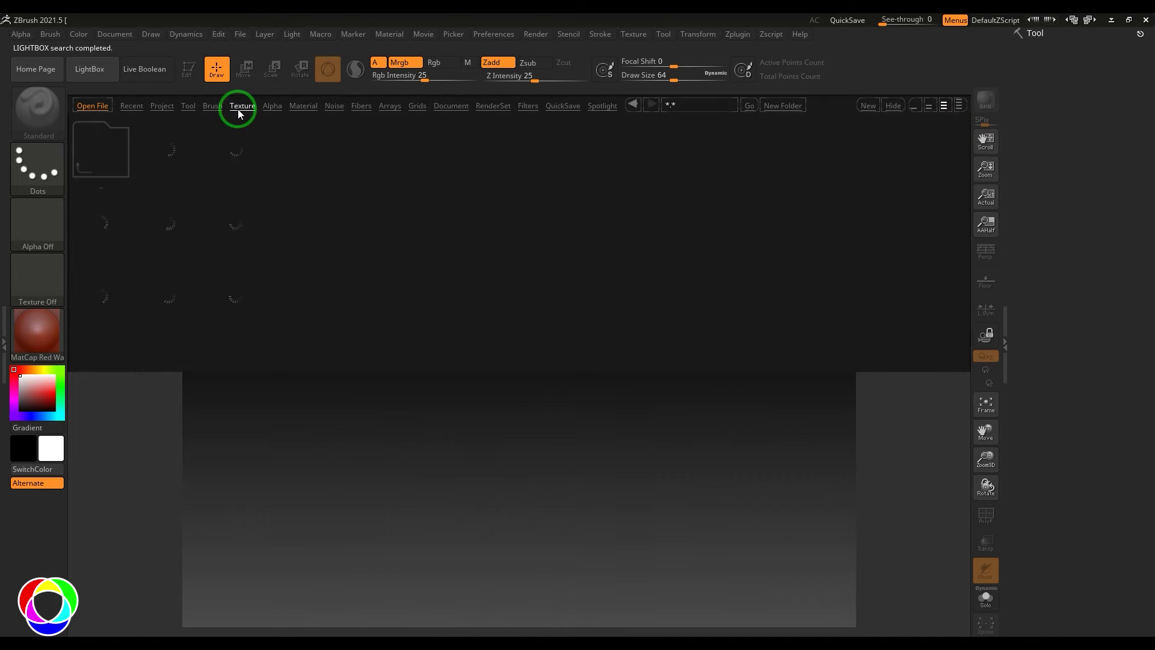
{"action": "left_click", "coordinate": [162, 106]}
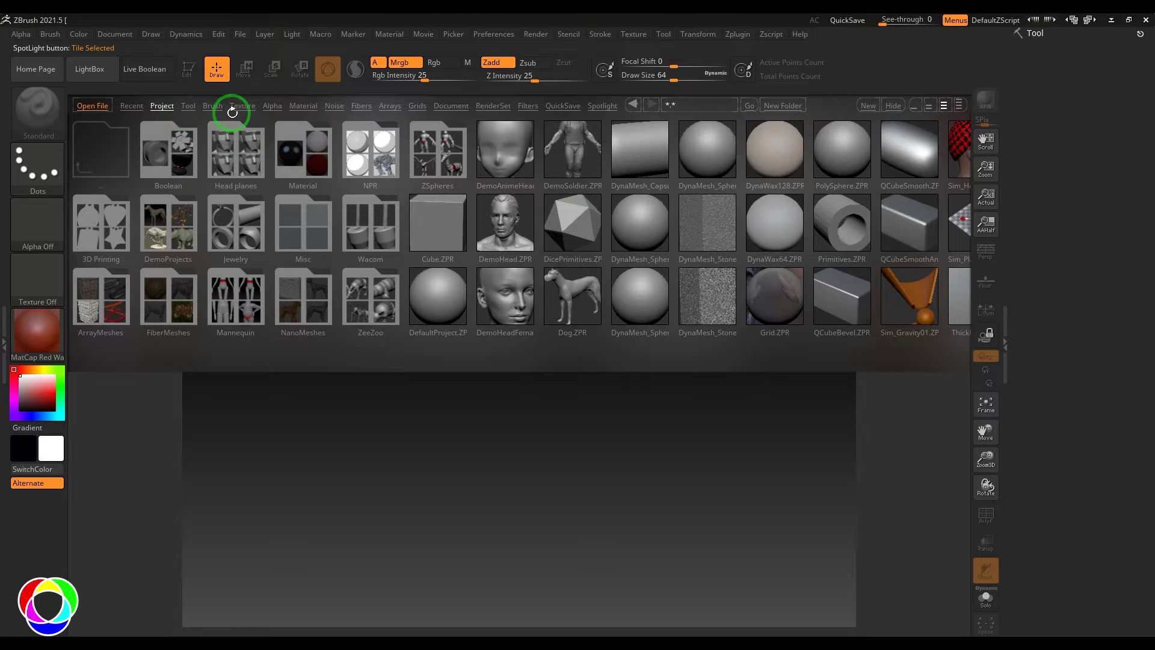
{"action": "left_click", "coordinate": [213, 106]}
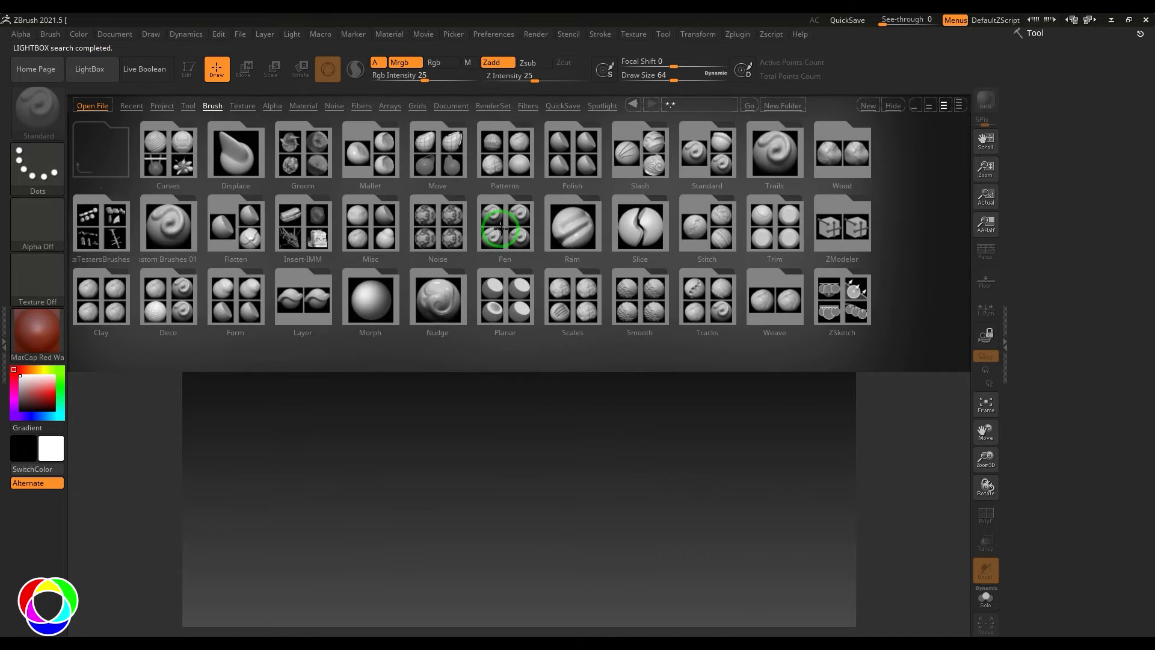
{"action": "left_click", "coordinate": [505, 226]}
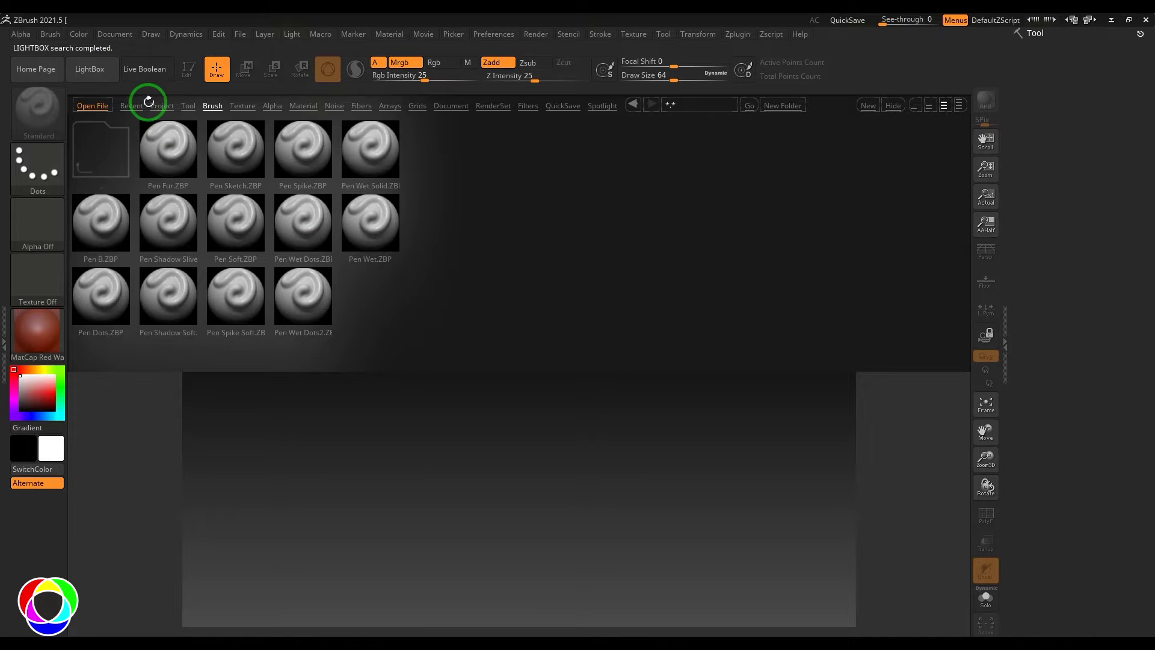
Toggle LightBox on and off, leaving it hidden so the canvas is clear
{"action": "left_click", "coordinate": [99, 75]}
{"action": "left_click", "coordinate": [100, 75]}
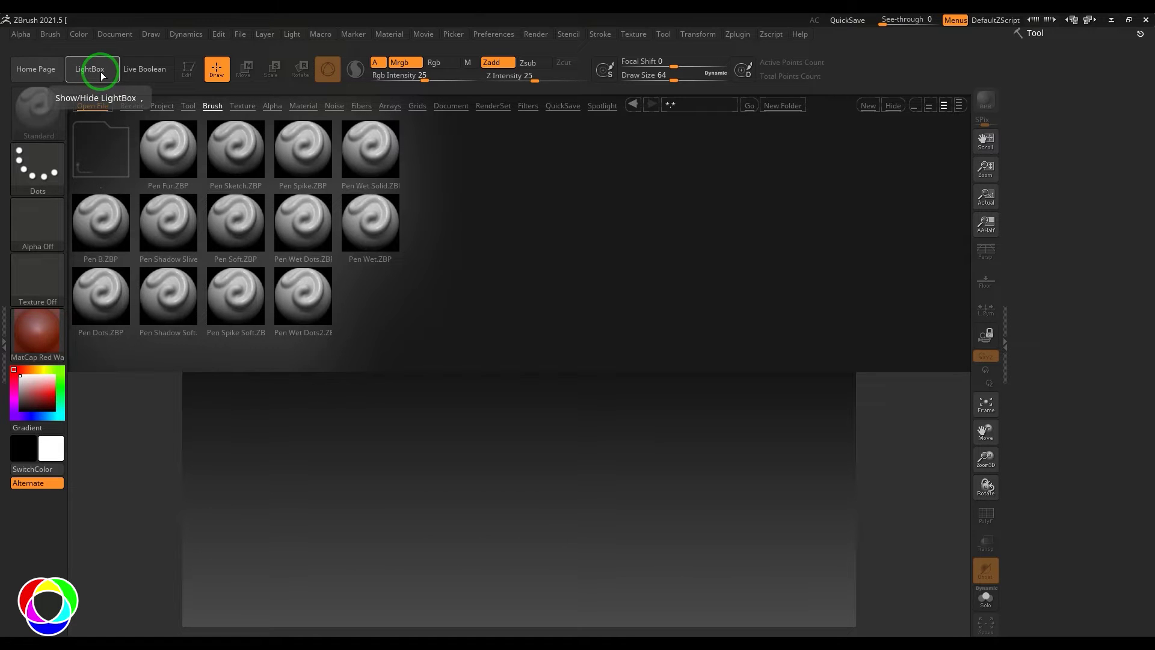
{"action": "left_click", "coordinate": [104, 76]}
{"action": "left_click", "coordinate": [106, 75]}
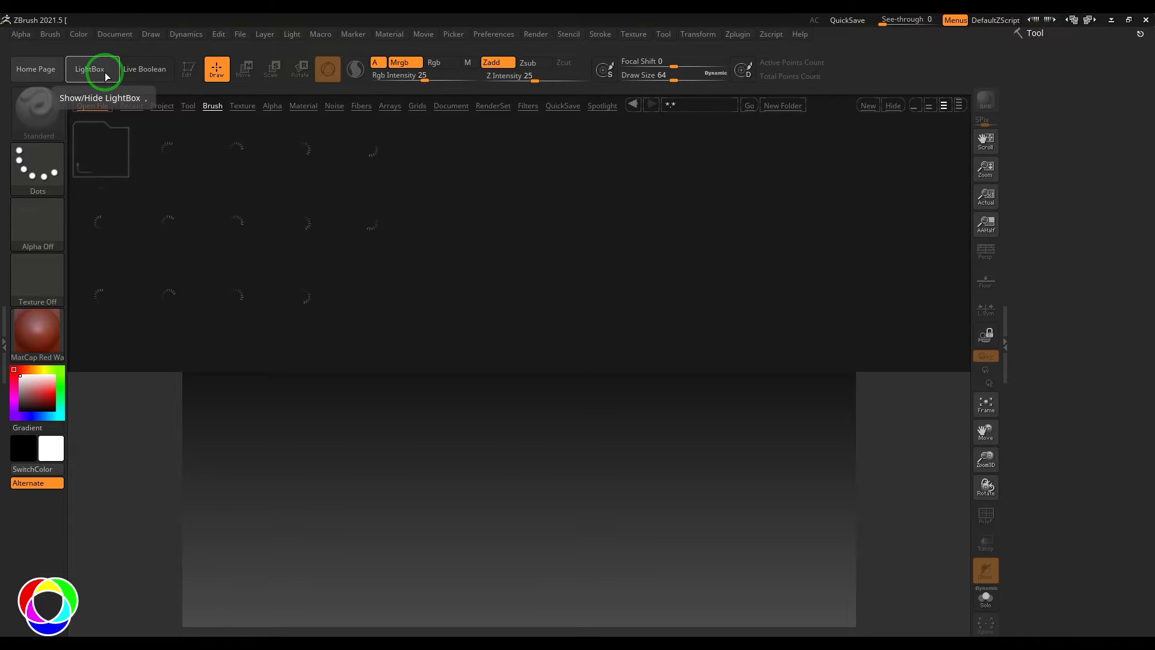
{"action": "left_click", "coordinate": [105, 75]}
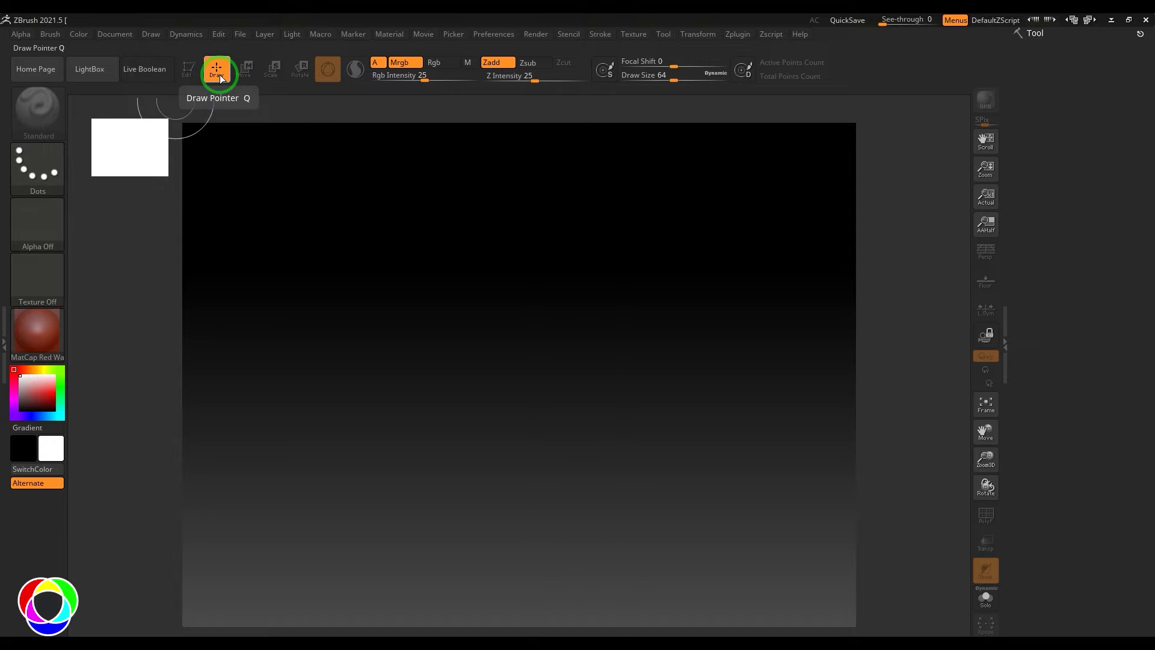
Read the pop-up help for the Mrgb channel, examine the Zadd and Focal Shift controls, and look through the Light palette
{"action": "key", "text": "ctrl"}
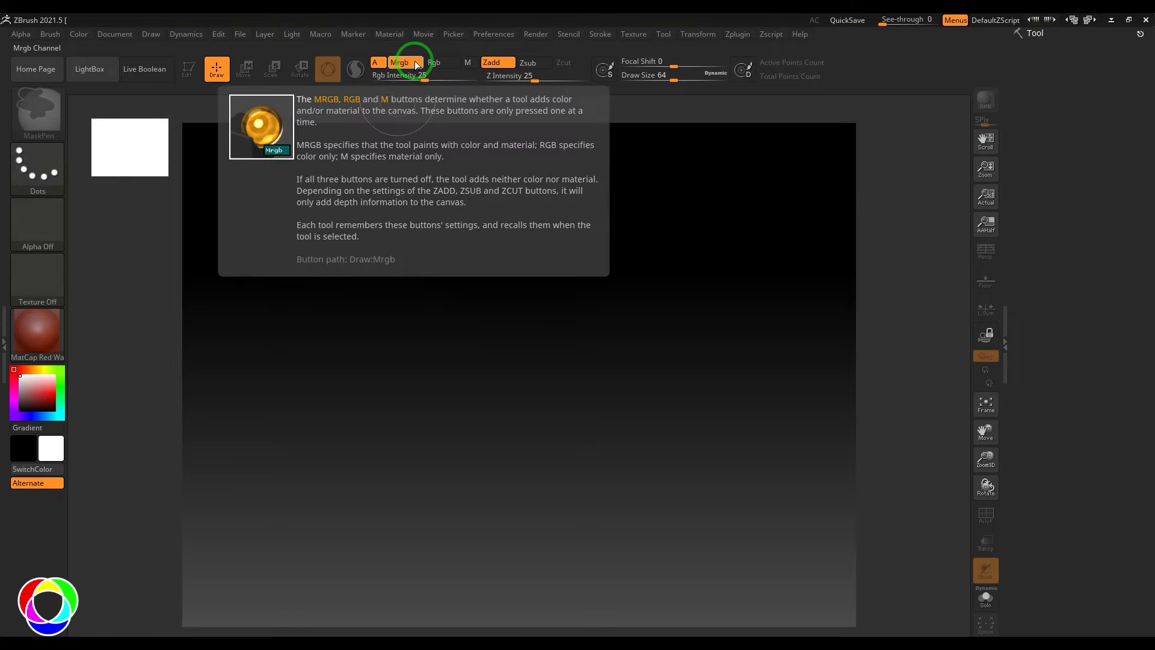
{"action": "mouse_move", "coordinate": [485, 64]}
{"action": "mouse_move", "coordinate": [658, 67]}
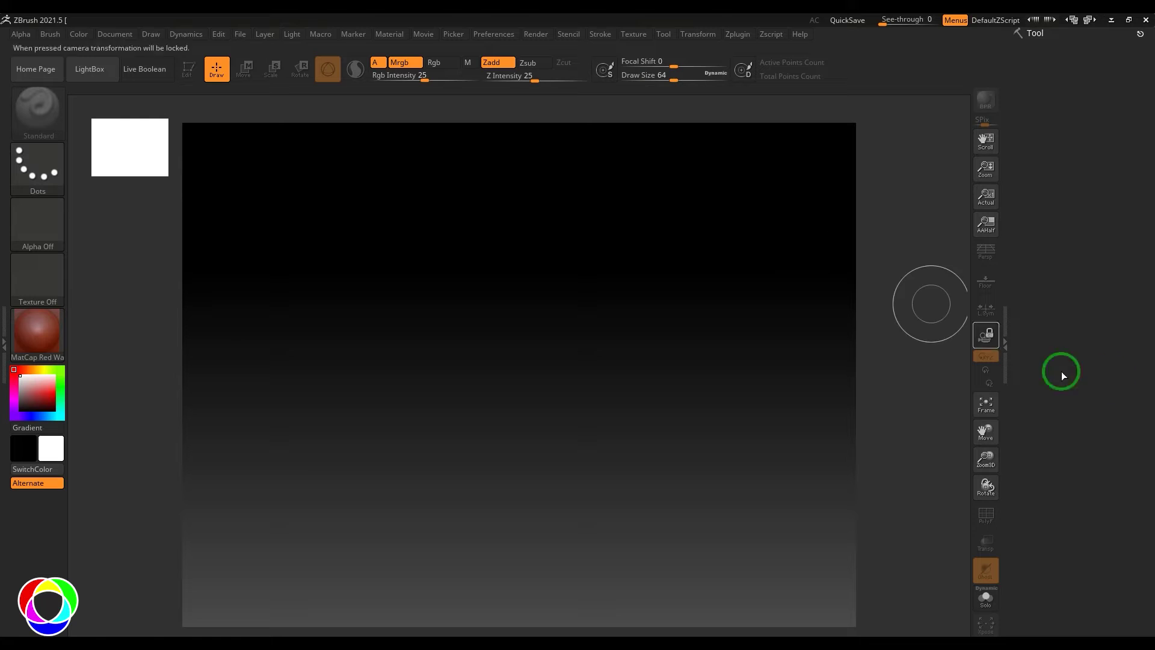
{"action": "left_click", "coordinate": [182, 36]}
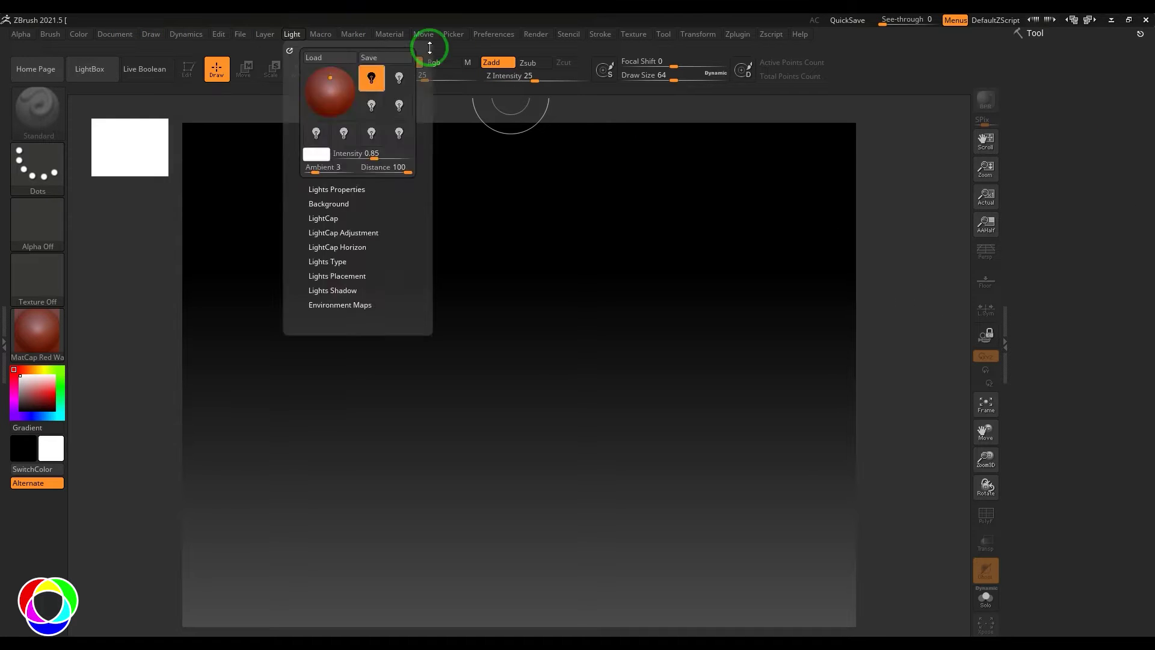
Remove the Tool palette from the right tray, dock it there again and collapse it
{"action": "left_click", "coordinate": [1037, 34]}
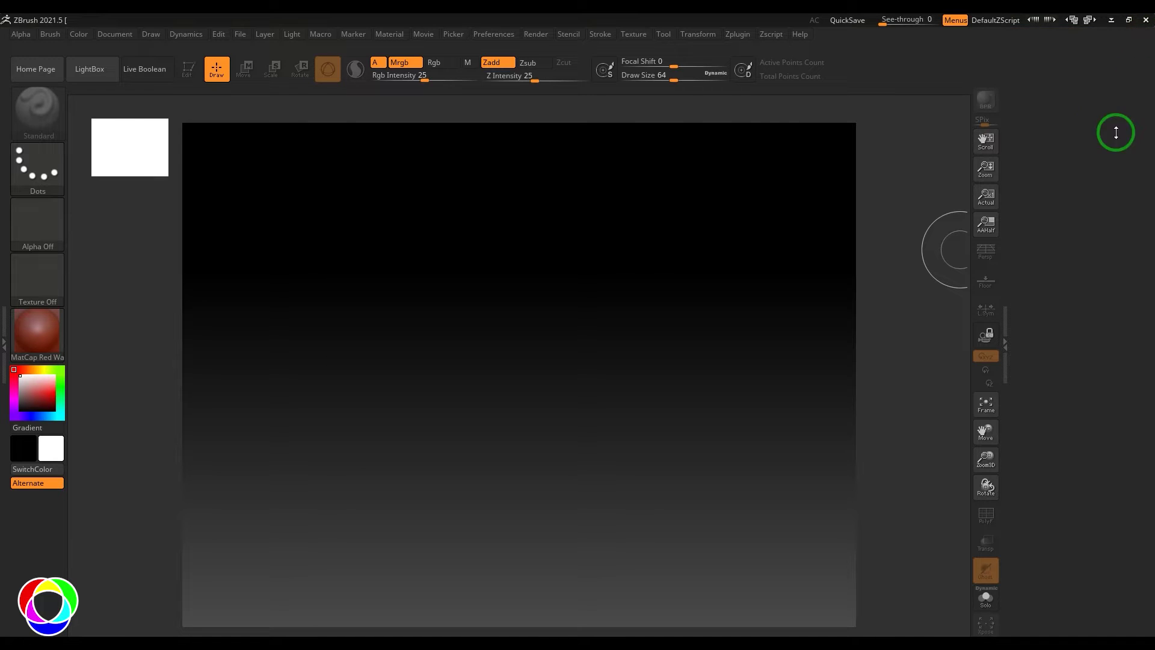
{"action": "left_click", "coordinate": [667, 36]}
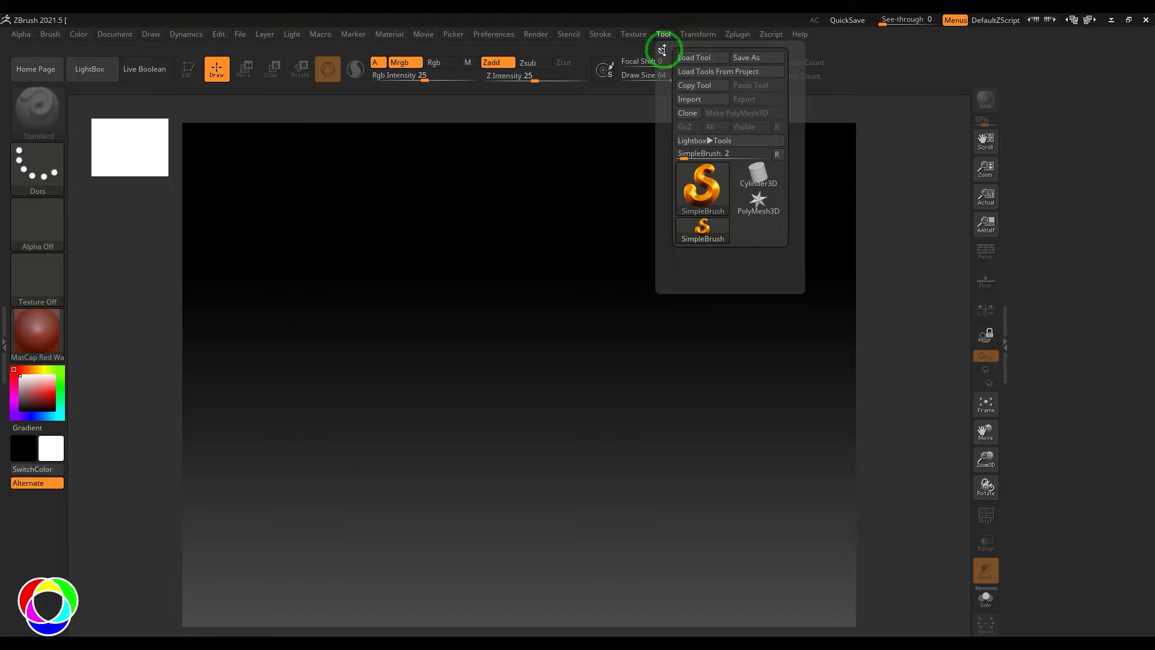
{"action": "left_click", "coordinate": [661, 39]}
{"action": "left_click_drag", "start_coordinate": [660, 49], "coordinate": [1037, 113]}
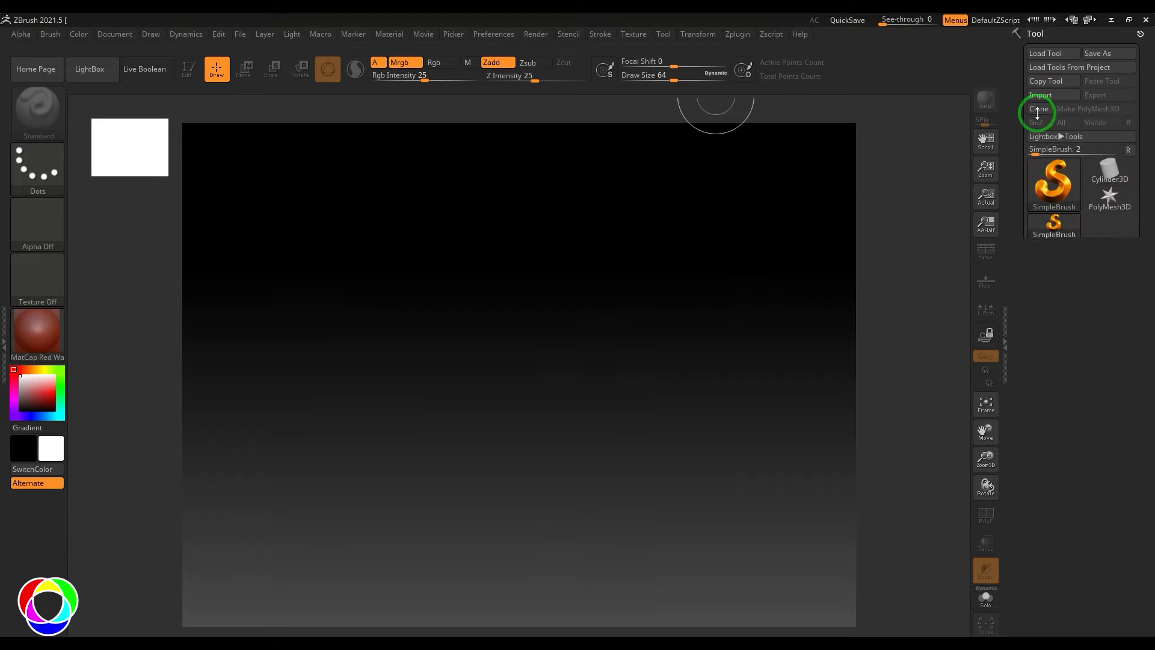
{"action": "left_click", "coordinate": [1037, 34]}
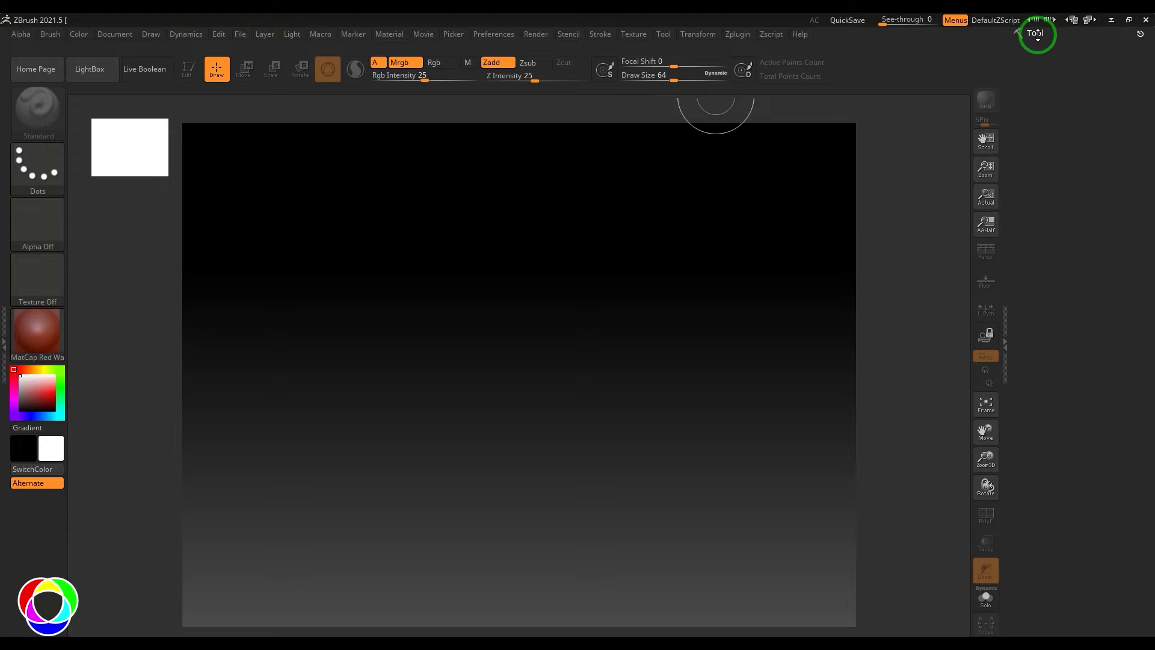
{"action": "left_click", "coordinate": [1037, 35]}
{"action": "left_click", "coordinate": [1037, 34]}
Dock the Preferences and Marker palettes in the right tray below Tool, collapsing Preferences
{"action": "left_click", "coordinate": [483, 32]}
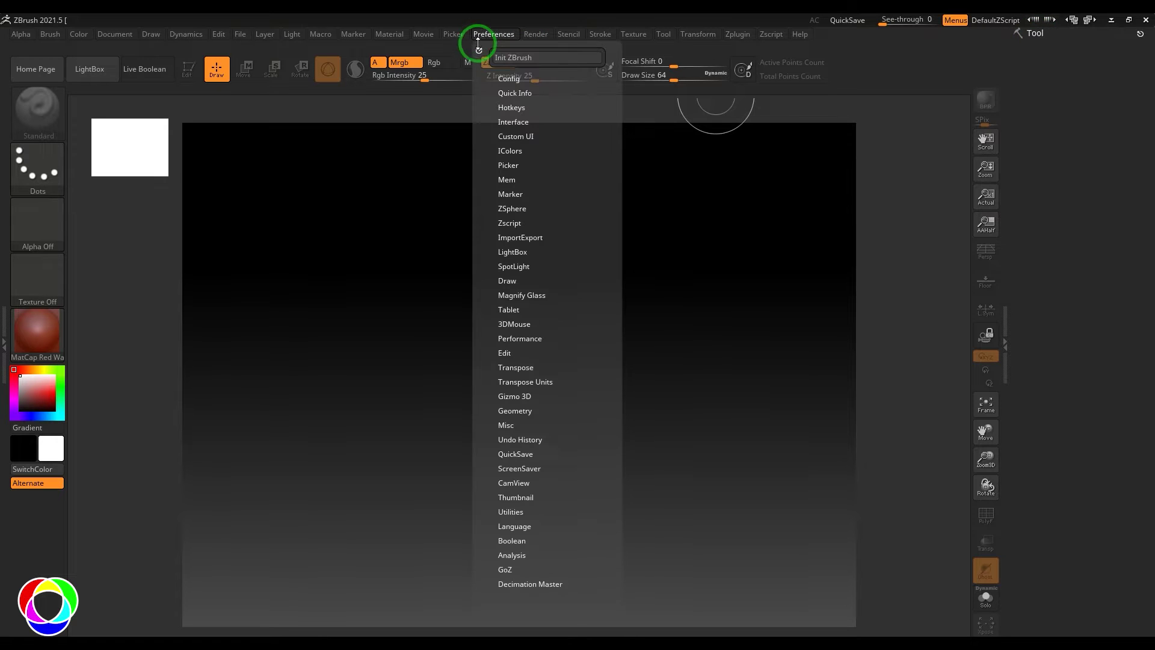
{"action": "left_click_drag", "start_coordinate": [478, 51], "coordinate": [1067, 54]}
{"action": "left_click", "coordinate": [1061, 47]}
{"action": "left_click", "coordinate": [351, 34]}
{"action": "left_click_drag", "start_coordinate": [345, 46], "coordinate": [1052, 78]}
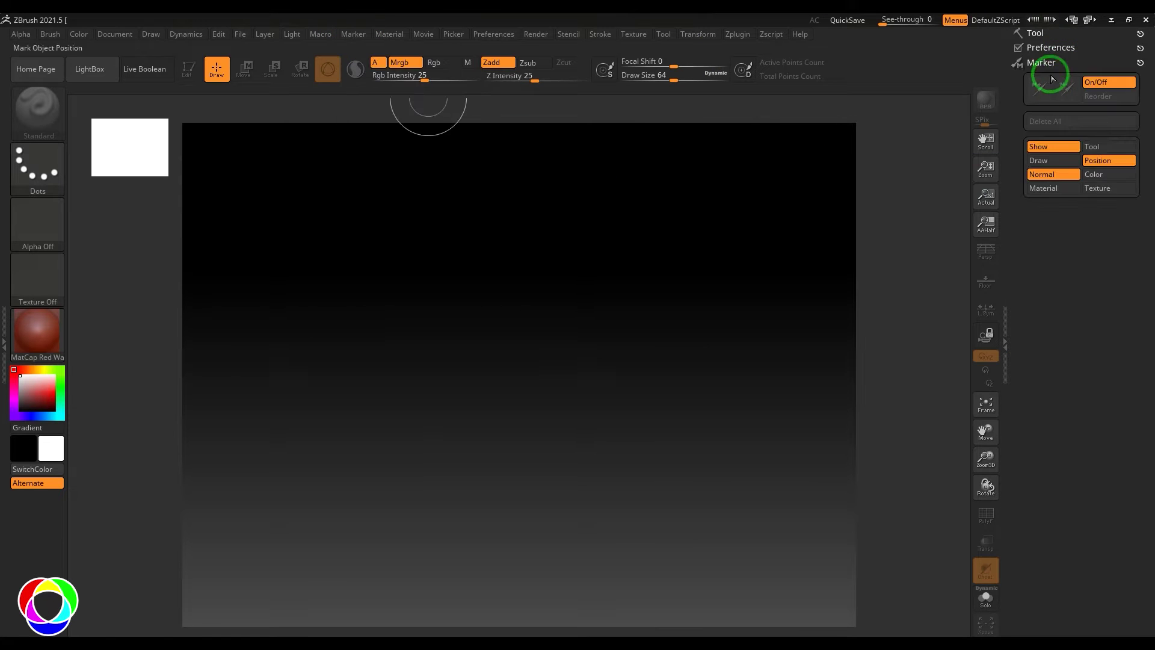
Dock the Layer palette in the right tray below Marker and collapse it
{"action": "left_click", "coordinate": [267, 33]}
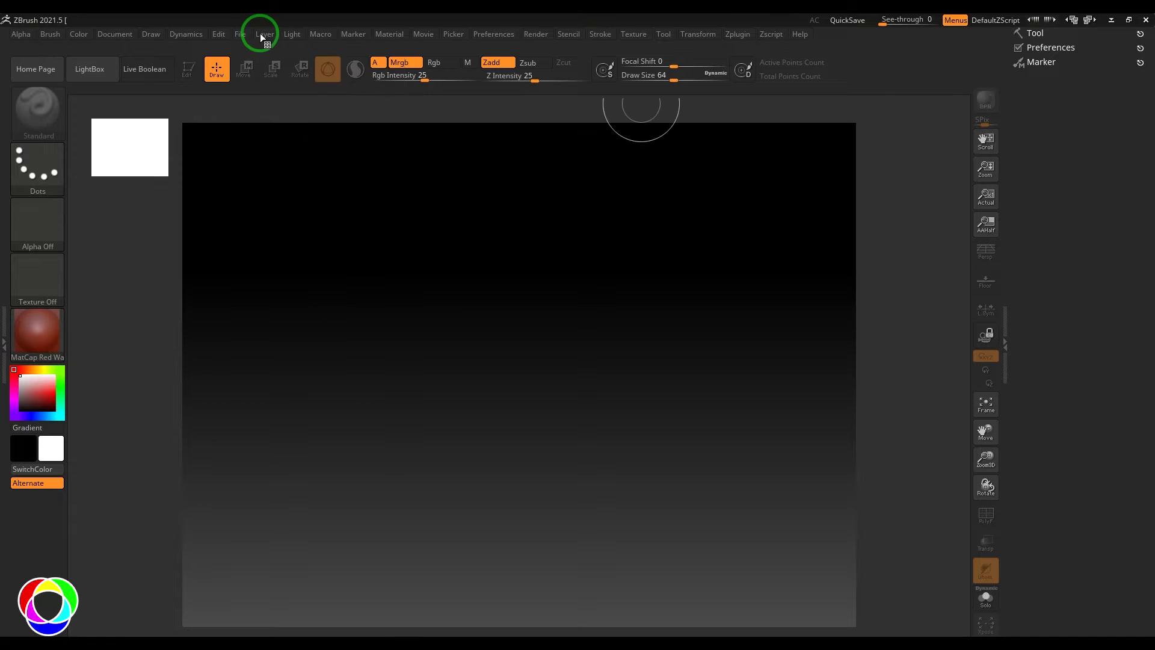
{"action": "left_click", "coordinate": [260, 34]}
{"action": "left_click_drag", "start_coordinate": [260, 48], "coordinate": [1016, 188]}
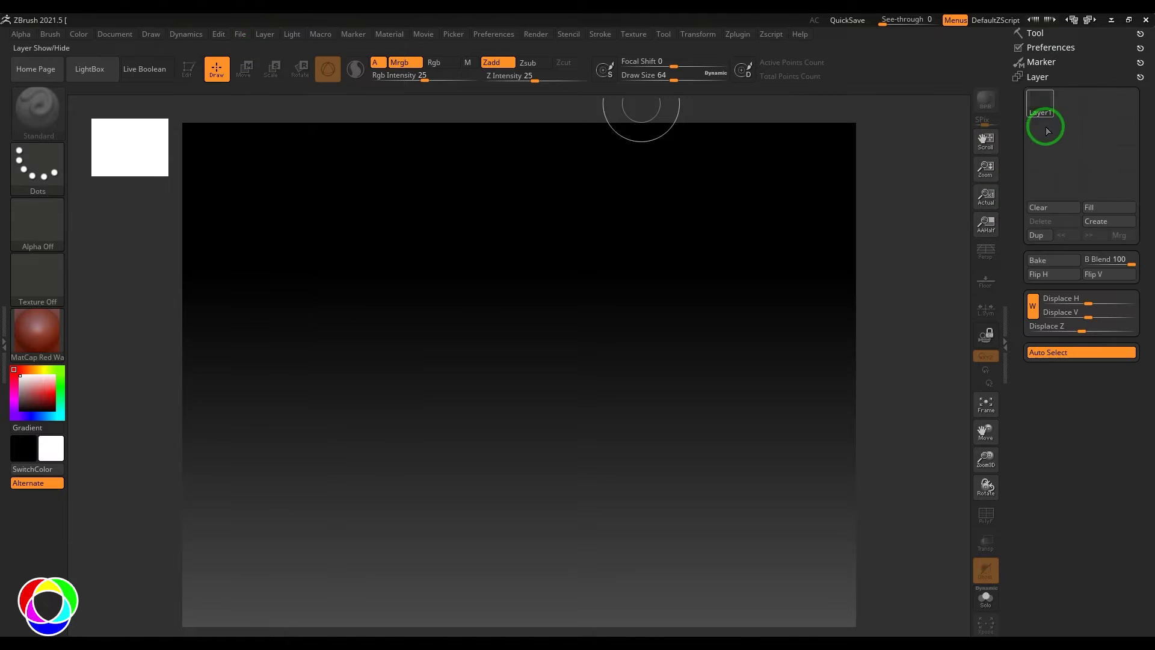
{"action": "left_click", "coordinate": [1046, 77]}
Expand and collapse all docked palettes together, open and close Layer on its own, and expand all the palettes at once
{"action": "left_click", "coordinate": [1045, 34]}
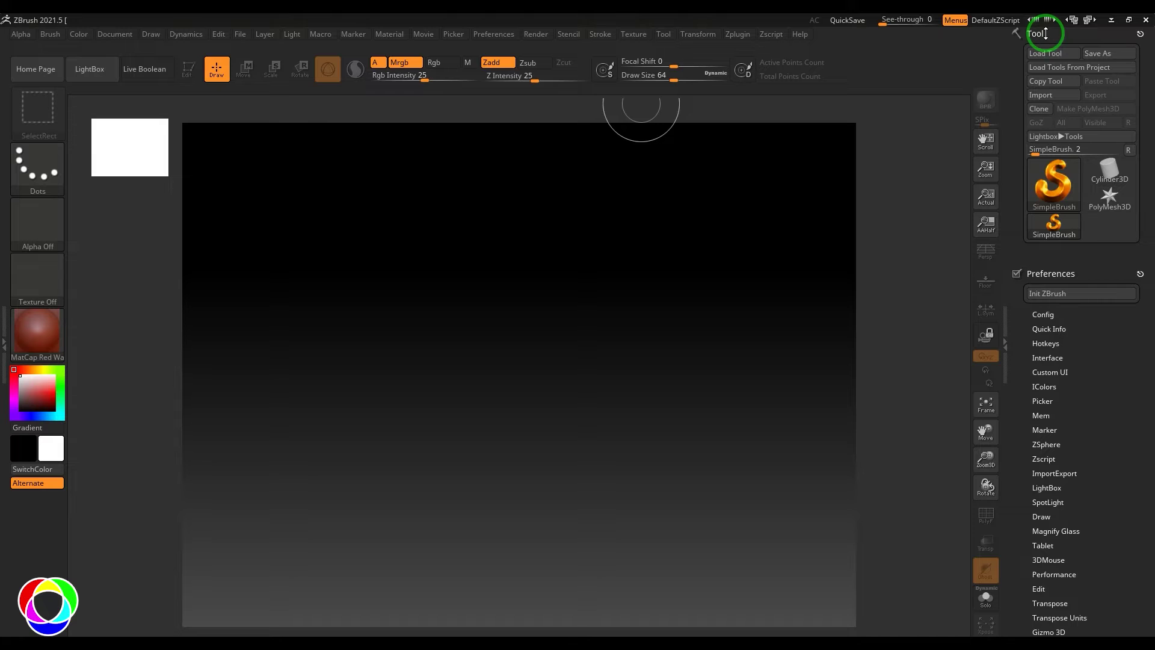
{"action": "left_click", "coordinate": [1045, 35]}
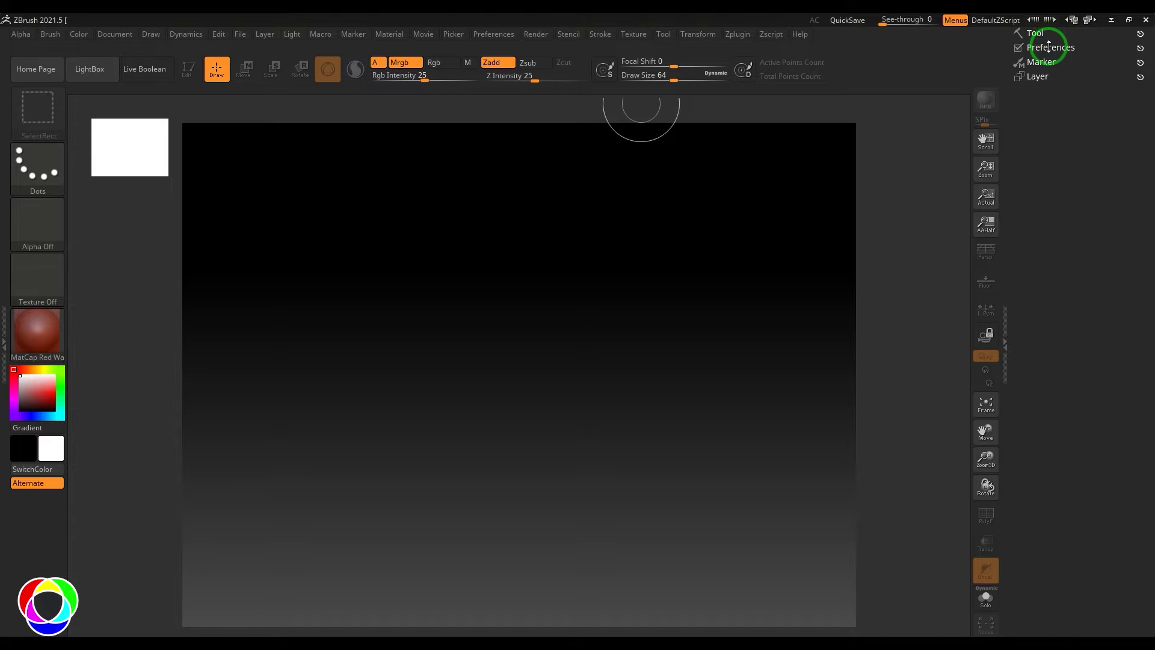
{"action": "left_click", "coordinate": [1043, 36]}
{"action": "left_click", "coordinate": [1060, 271]}
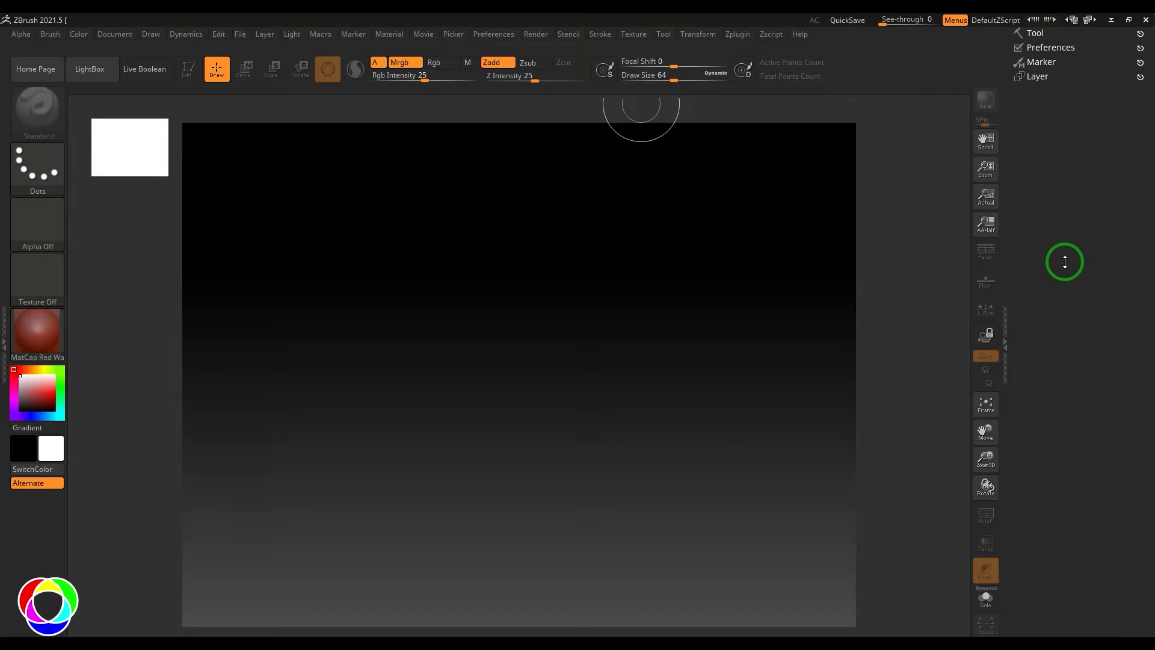
{"action": "left_click", "coordinate": [1045, 79]}
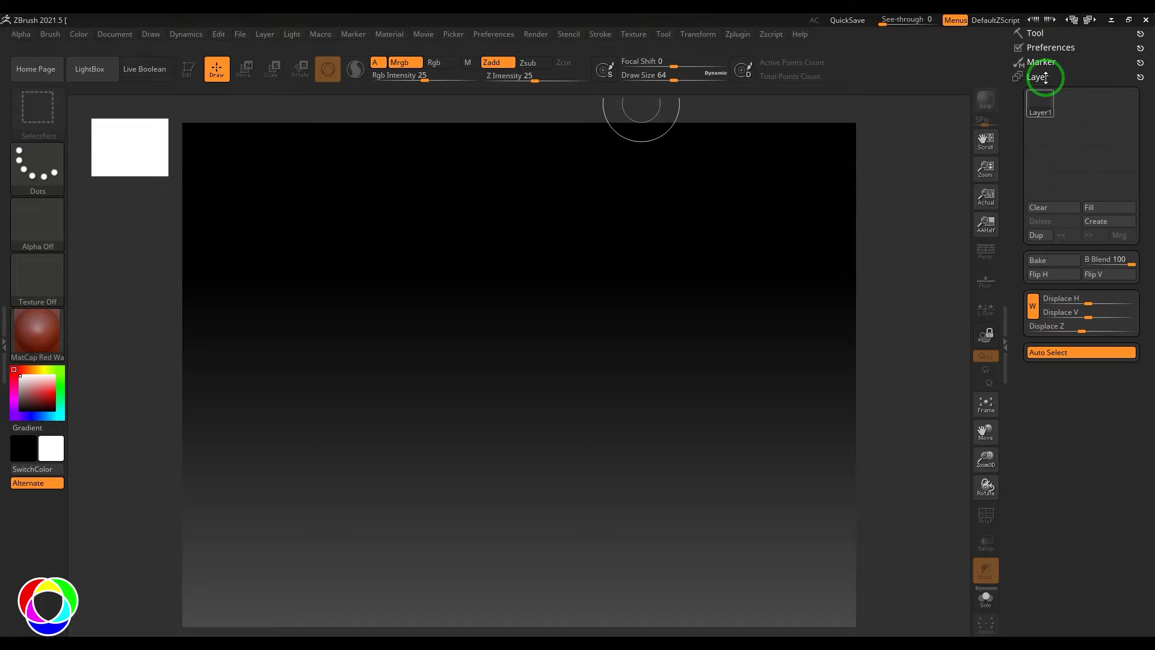
{"action": "left_click", "coordinate": [1045, 78]}
{"action": "left_click", "coordinate": [1046, 77]}
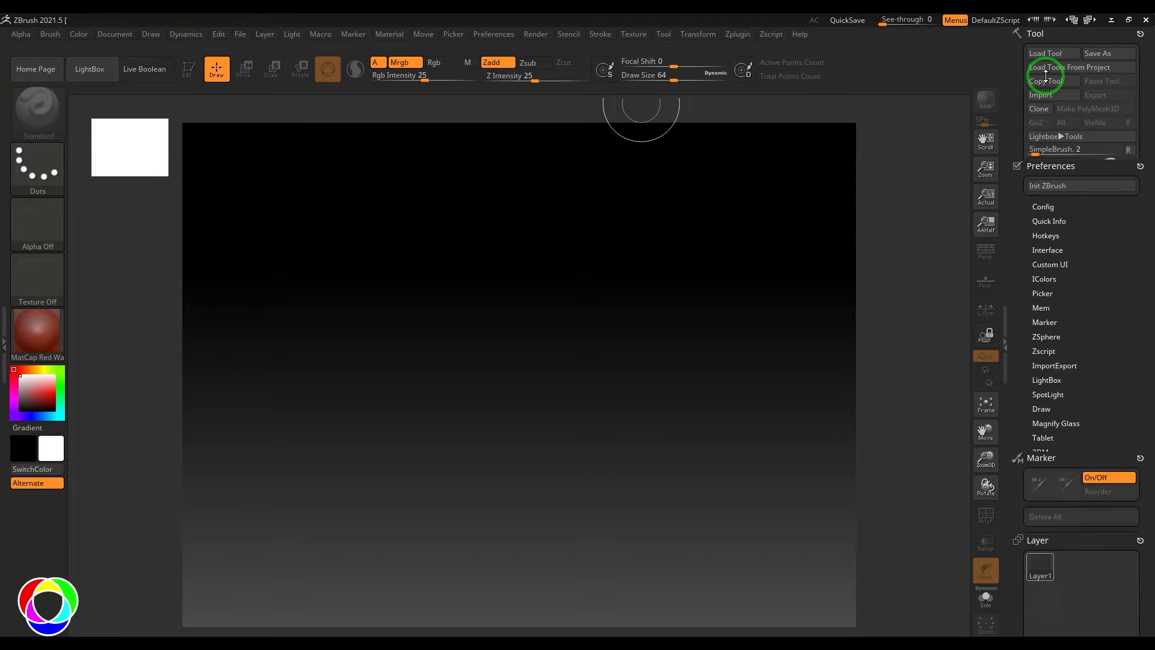
Look through the expanded palettes in the right tray, collapsing and re-expanding them together, and leave all of them collapsed
{"action": "mouse_move", "coordinate": [1100, 377]}
{"action": "left_mouse_down"}
{"action": "mouse_move", "coordinate": [1100, 182]}
{"action": "mouse_move", "coordinate": [1090, 255]}
{"action": "left_mouse_up"}
{"action": "left_click", "coordinate": [1032, 216]}
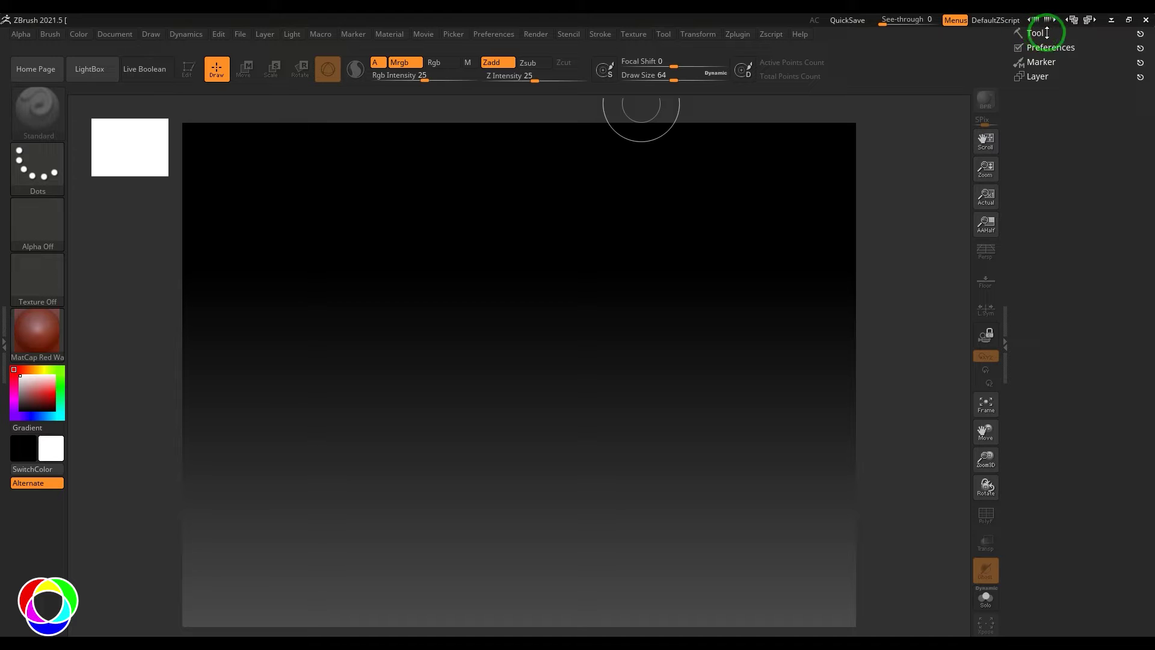
{"action": "left_click", "coordinate": [1037, 33]}
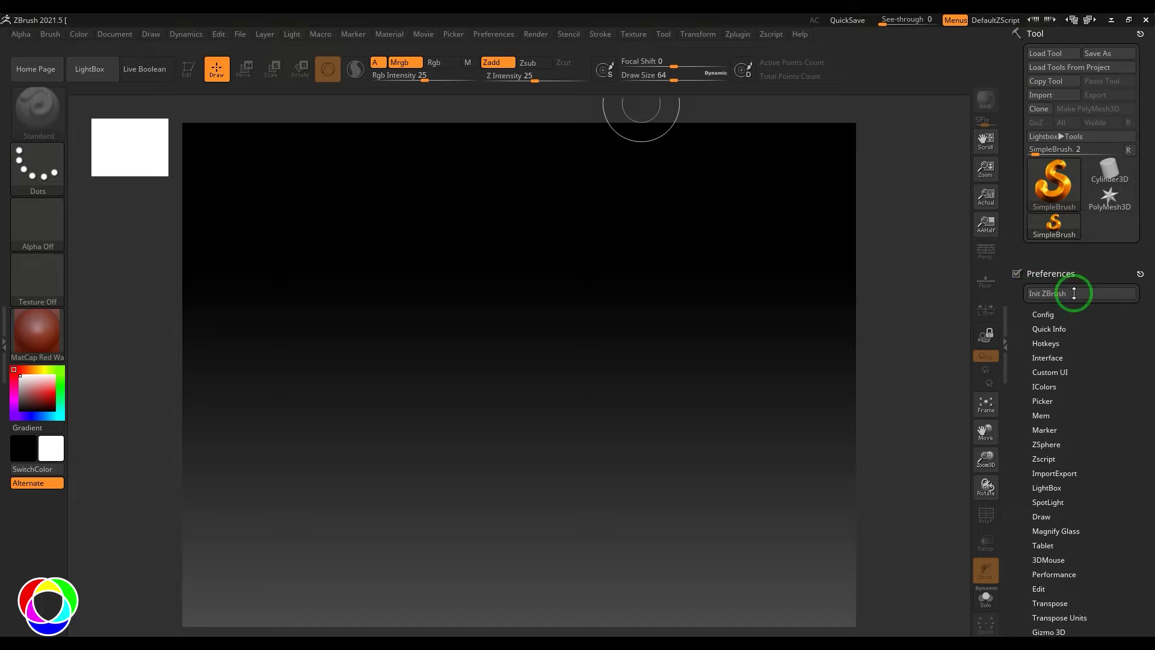
{"action": "scroll", "coordinate": [1136, 314], "scroll_direction": "down", "scroll_amount": 10}
{"action": "scroll", "coordinate": [1134, 234], "scroll_direction": "down", "scroll_amount": 5}
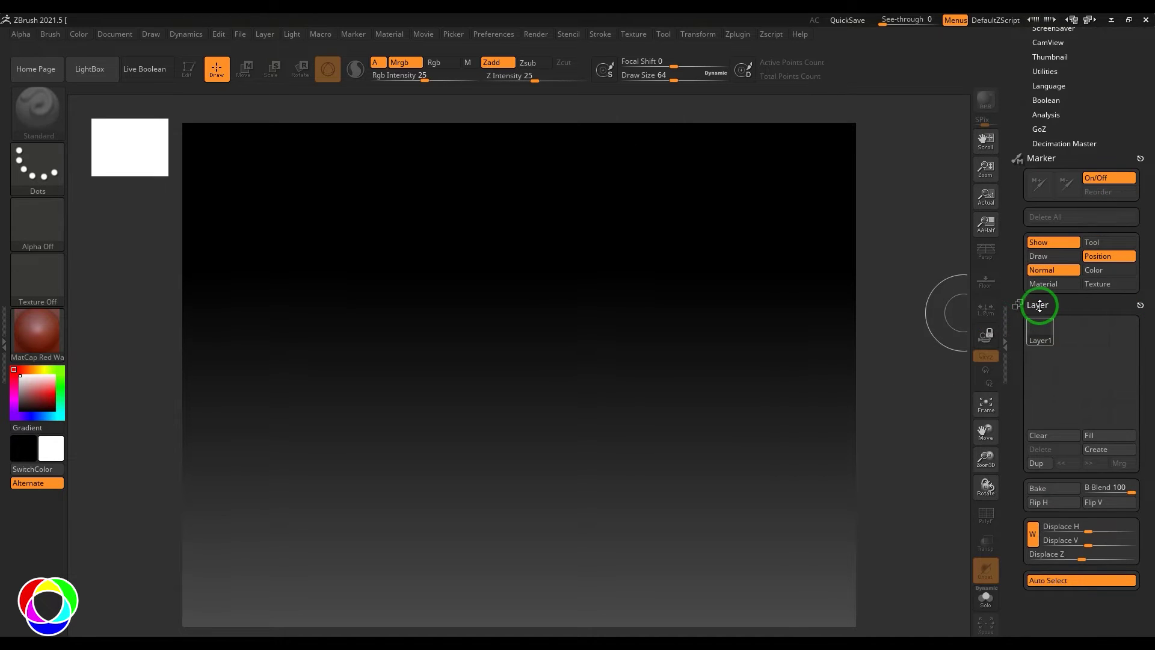
{"action": "left_click", "coordinate": [1037, 305]}
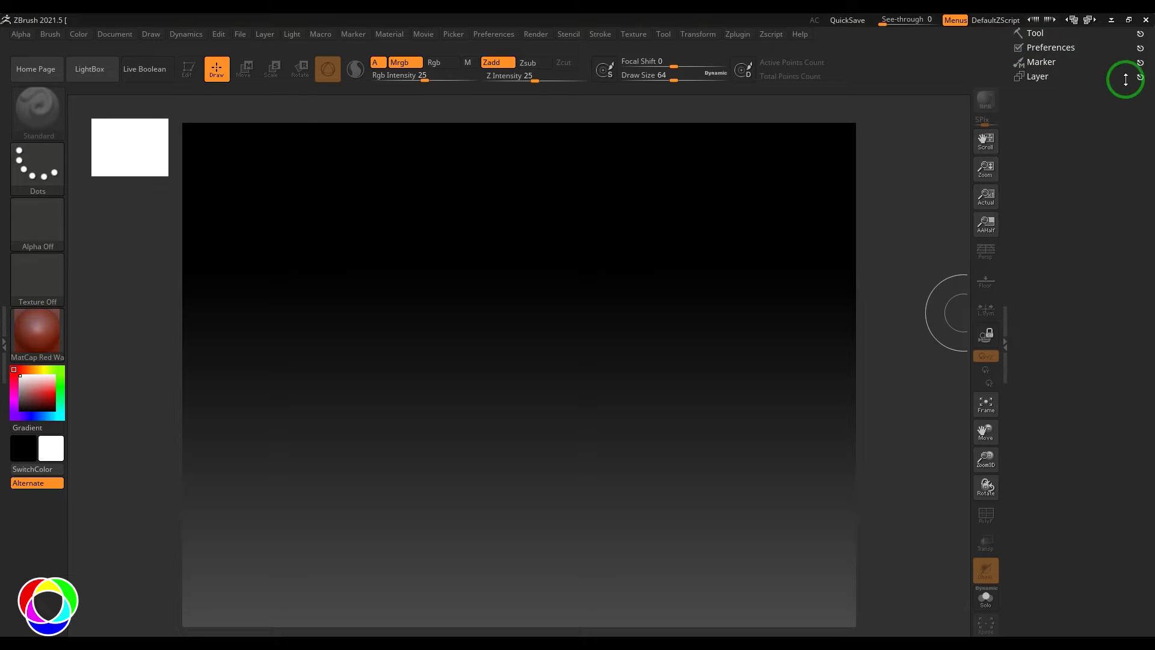
Remove the Layer, Marker and Preferences palettes from the right tray and expand the remaining Tool palette
{"action": "left_click", "coordinate": [1139, 63]}
{"action": "left_click", "coordinate": [1140, 48]}
{"action": "left_click", "coordinate": [1053, 33]}
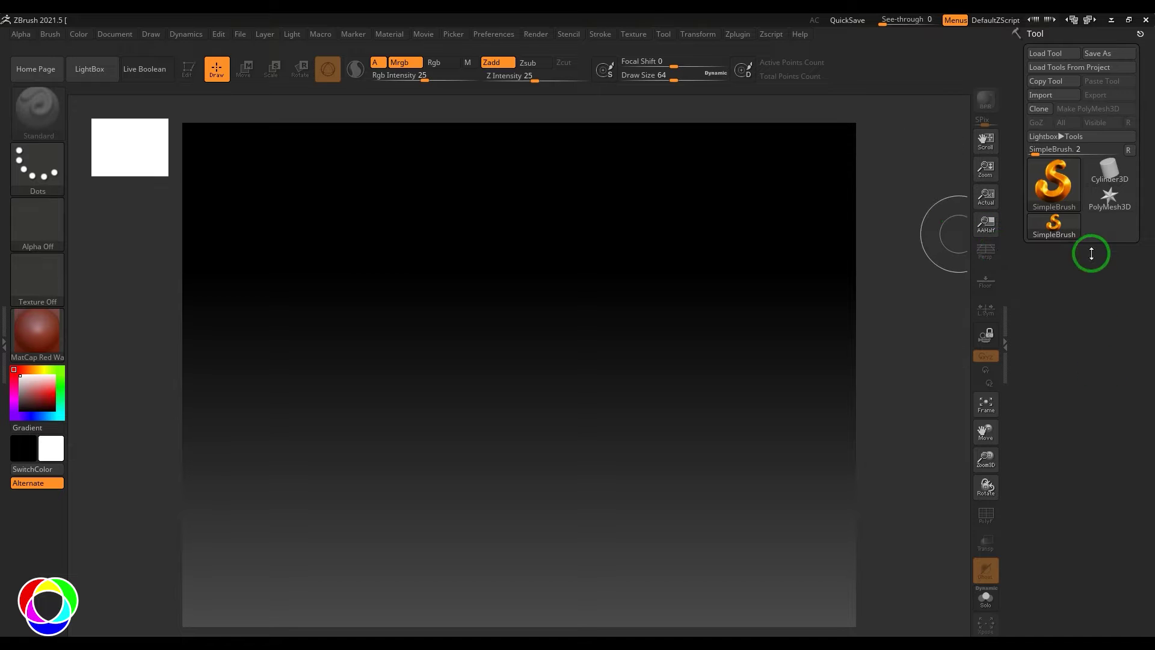
Look over the available tools and paint a large S-shaped stroke on the canvas with the SimpleBrush
{"action": "left_click", "coordinate": [1052, 174]}
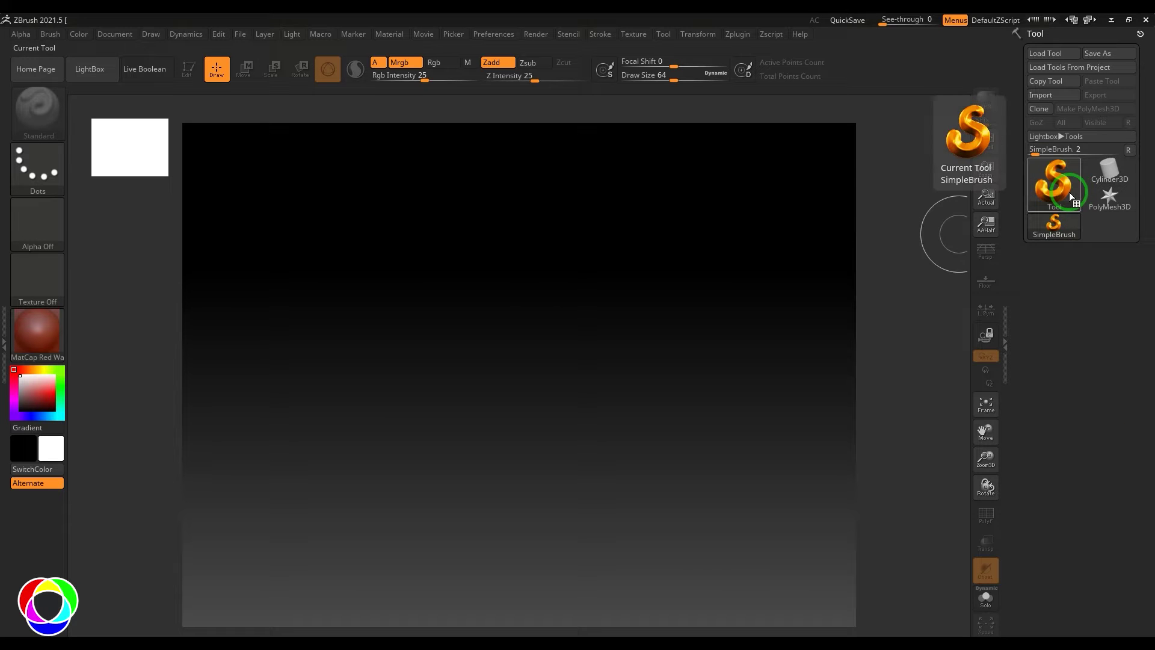
{"action": "left_click", "coordinate": [1069, 191]}
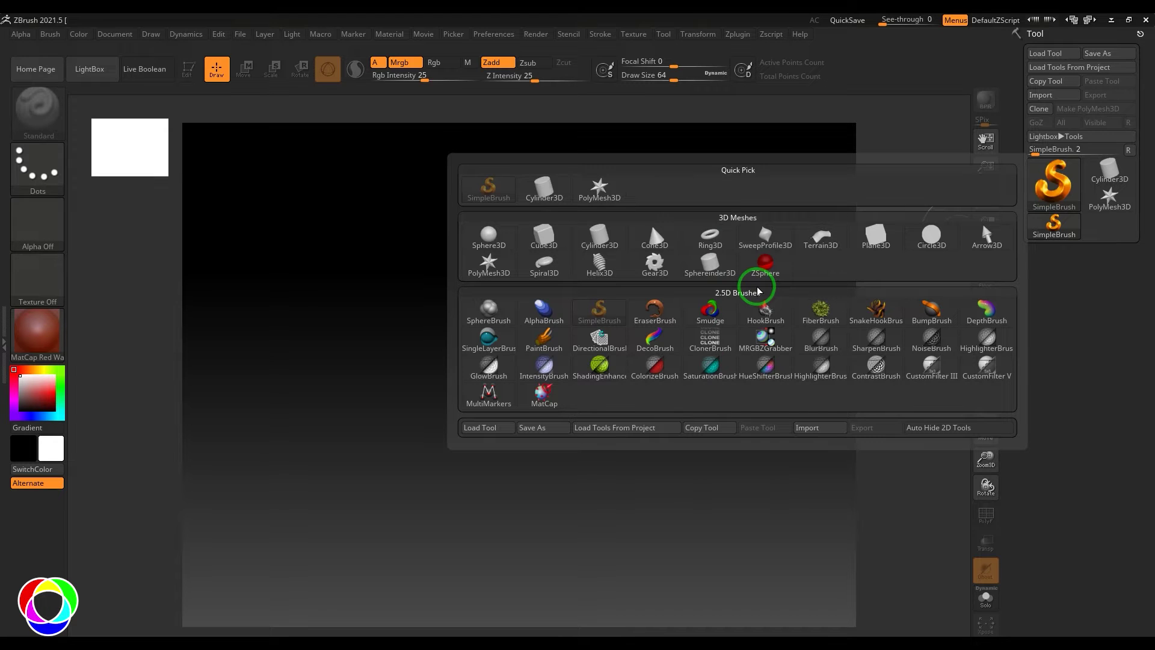
{"action": "left_click", "coordinate": [544, 318]}
{"action": "mouse_move", "coordinate": [636, 221]}
{"action": "left_mouse_down"}
{"action": "mouse_move", "coordinate": [432, 304]}
{"action": "mouse_move", "coordinate": [414, 530]}
{"action": "left_mouse_up"}
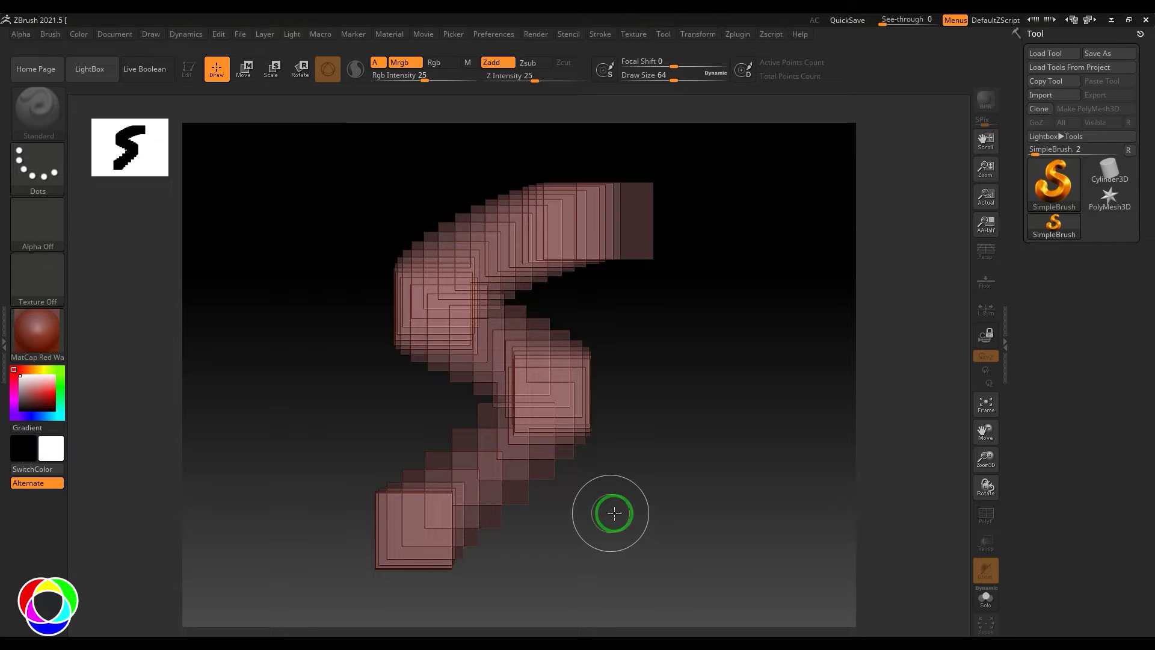
Switch to the PaintBrush and paint a smooth wavy stroke to the right of the SimpleBrush stroke
{"action": "left_click", "coordinate": [1045, 191]}
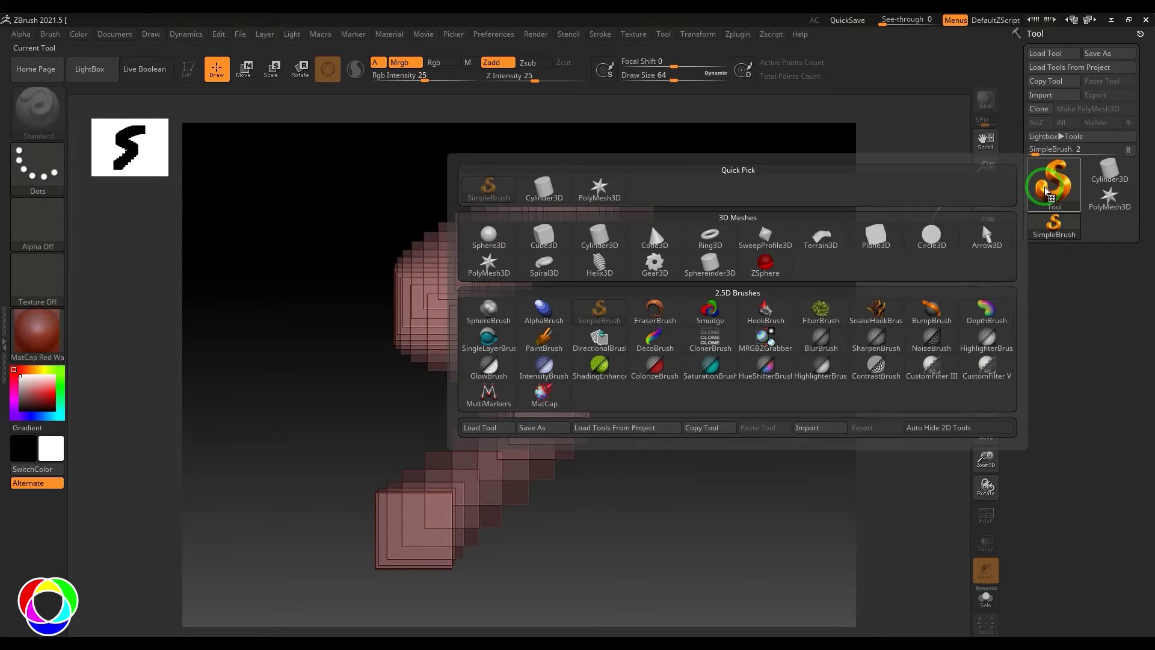
{"action": "mouse_move", "coordinate": [548, 347]}
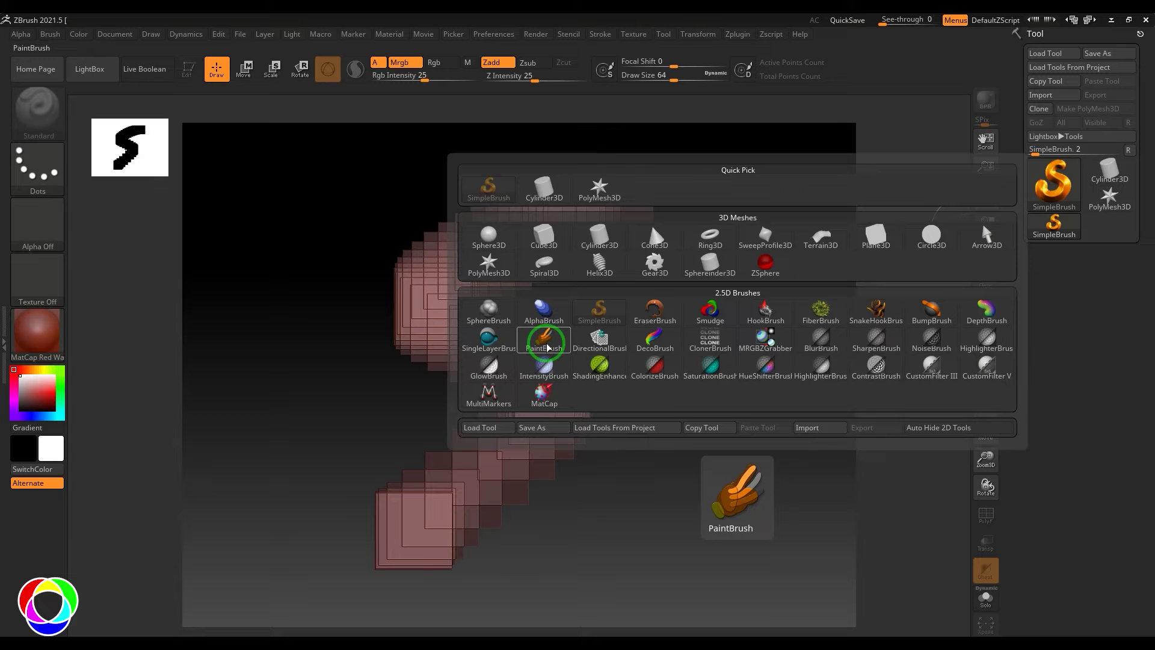
{"action": "left_click", "coordinate": [547, 347]}
{"action": "mouse_move", "coordinate": [755, 292]}
{"action": "left_mouse_down"}
{"action": "mouse_move", "coordinate": [673, 373]}
{"action": "mouse_move", "coordinate": [687, 472]}
{"action": "mouse_move", "coordinate": [679, 554]}
{"action": "mouse_move", "coordinate": [626, 602]}
{"action": "left_mouse_up"}
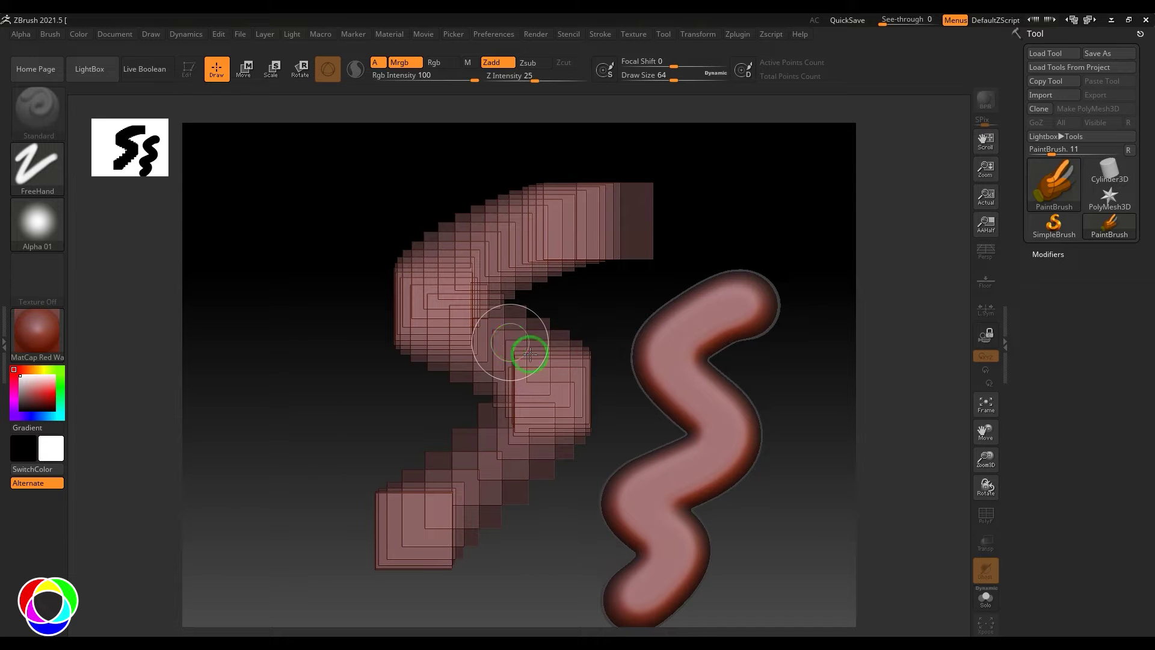
Examine the Save As dialog for saving the canvas as a ZDoc file and close it without saving
{"action": "left_click", "coordinate": [109, 34]}
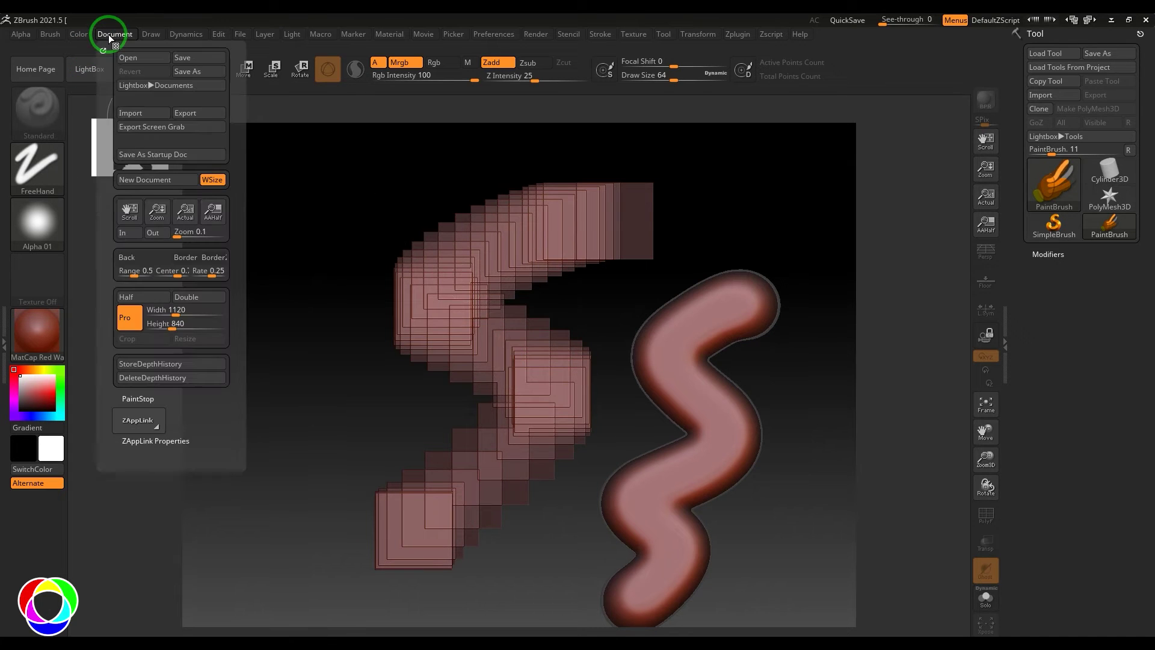
{"action": "left_click", "coordinate": [182, 72]}
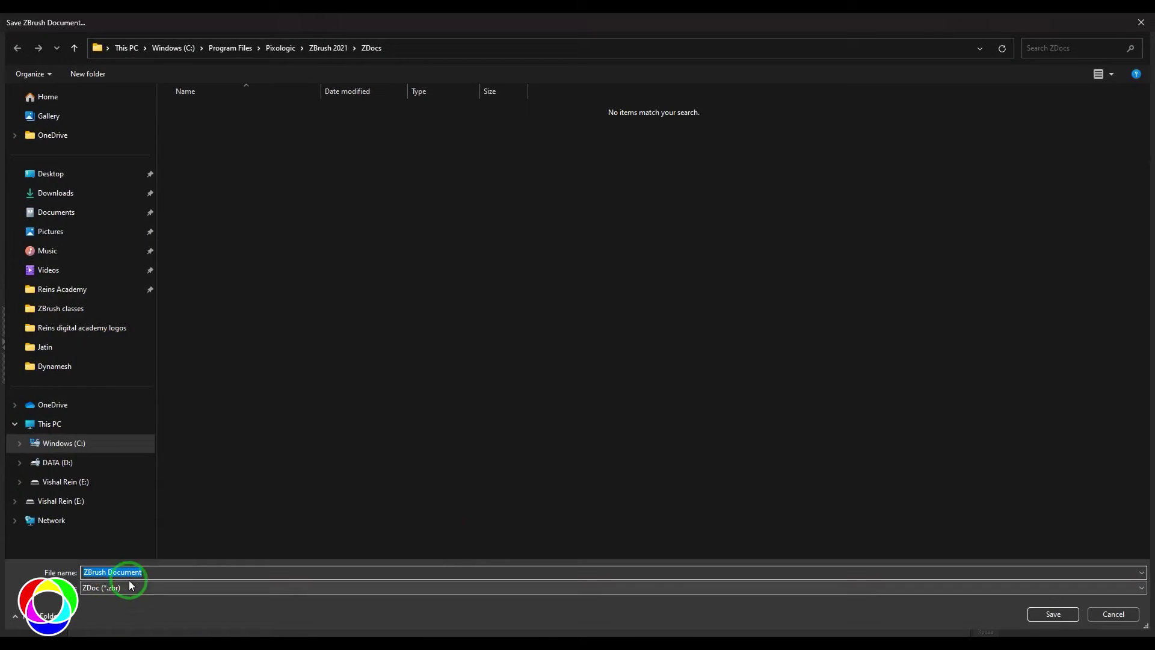
{"action": "left_click", "coordinate": [1111, 613]}
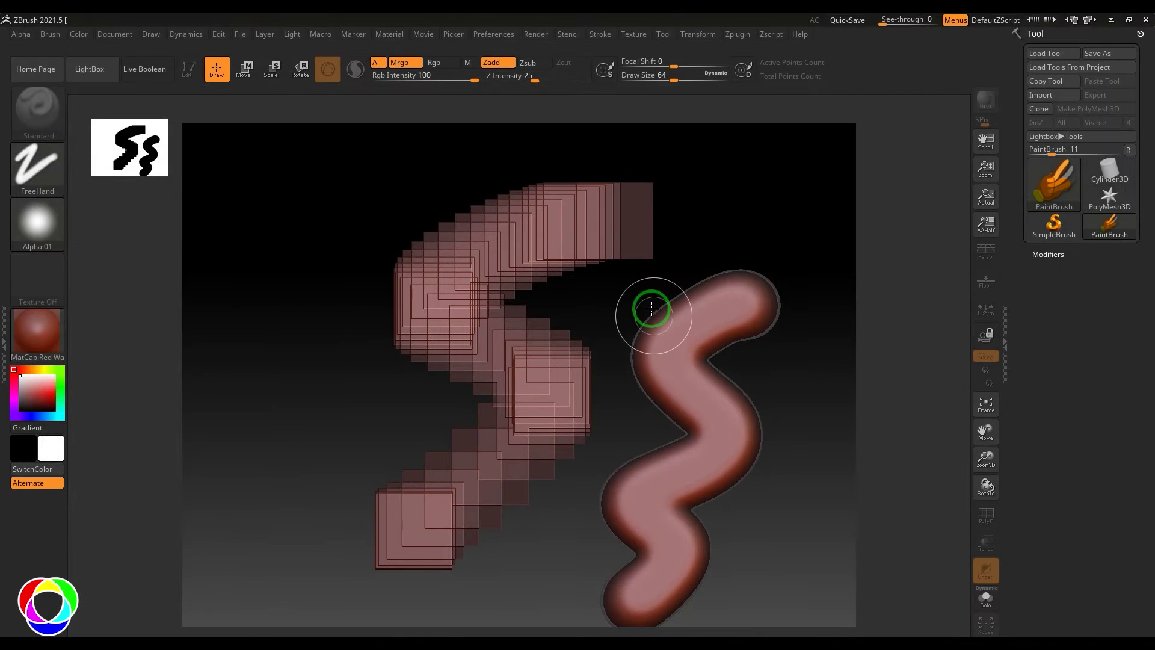
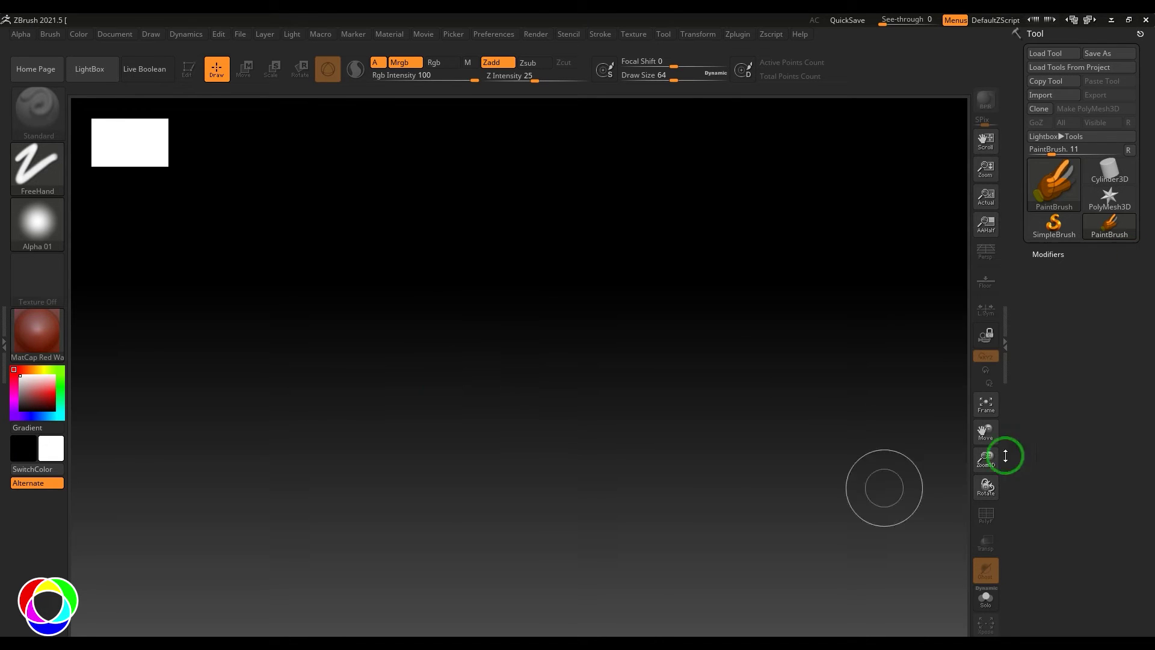
Paint a zigzag PaintBrush stroke in the current red wax material and a second one crossing it in the Gold material
{"action": "left_click", "coordinate": [1068, 171]}
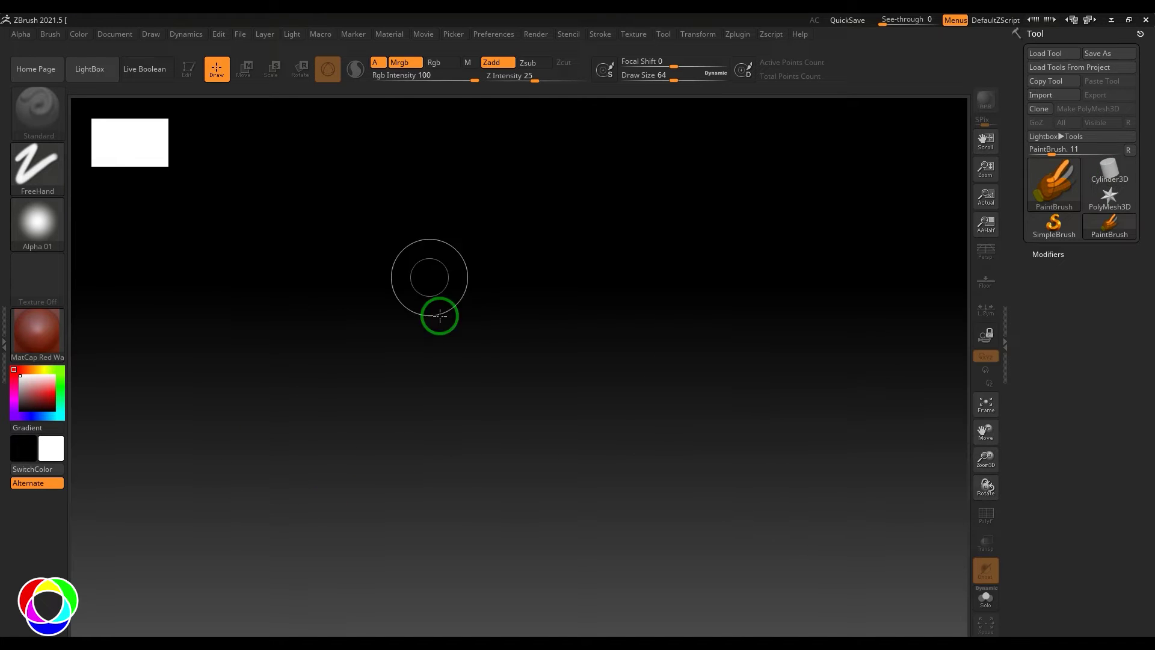
{"action": "mouse_move", "coordinate": [373, 406]}
{"action": "left_mouse_down"}
{"action": "mouse_move", "coordinate": [572, 277]}
{"action": "mouse_move", "coordinate": [757, 512]}
{"action": "left_mouse_up"}
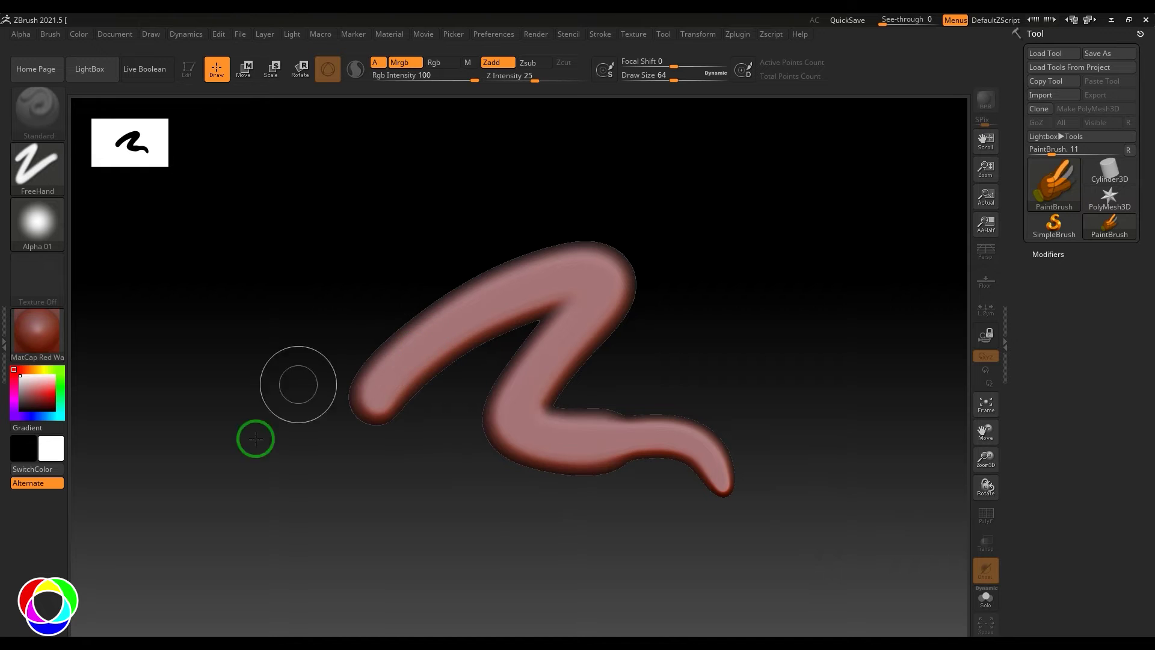
{"action": "left_click", "coordinate": [38, 328]}
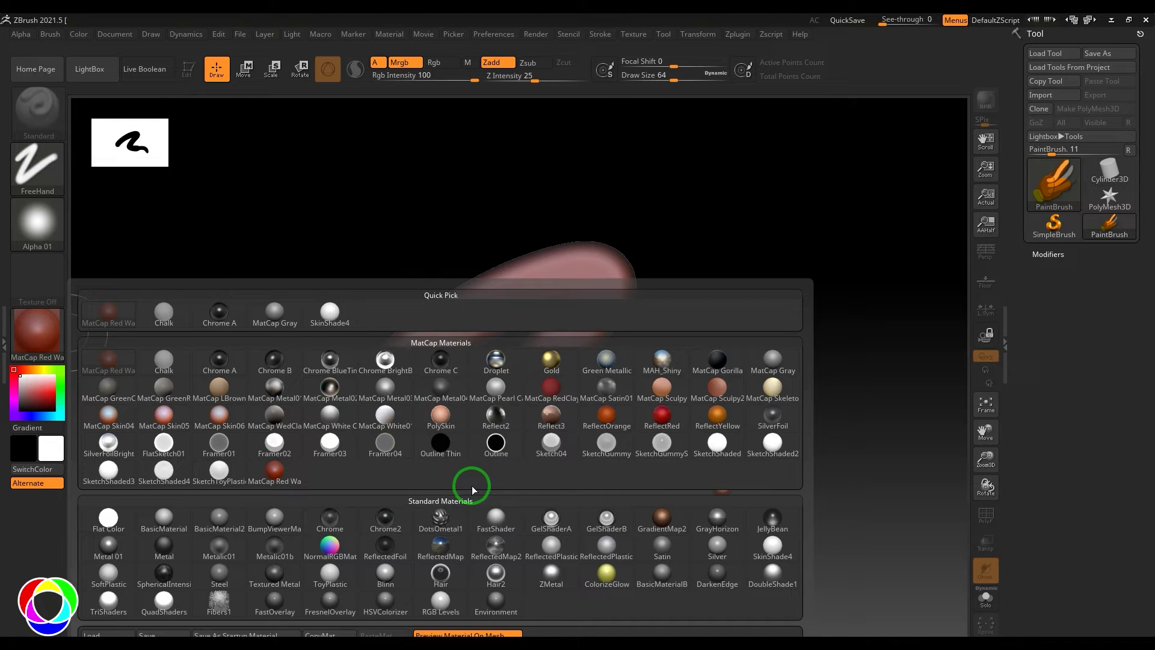
{"action": "left_click", "coordinate": [551, 361]}
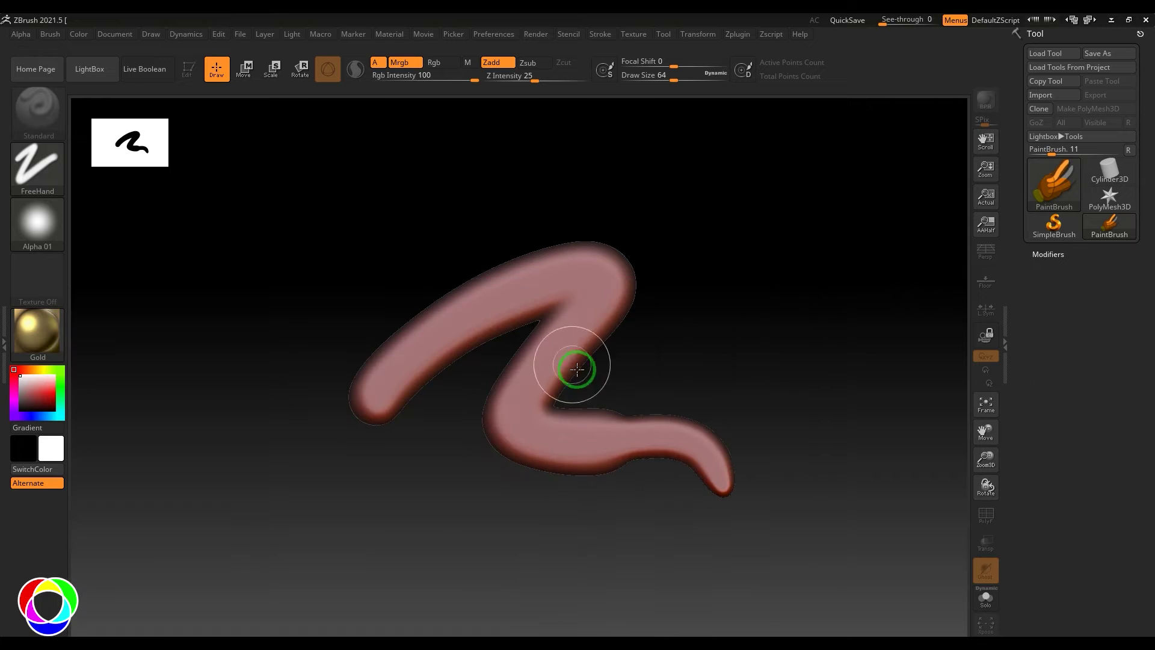
{"action": "mouse_move", "coordinate": [713, 310]}
{"action": "left_mouse_down"}
{"action": "mouse_move", "coordinate": [601, 459]}
{"action": "mouse_move", "coordinate": [580, 593]}
{"action": "left_mouse_up"}
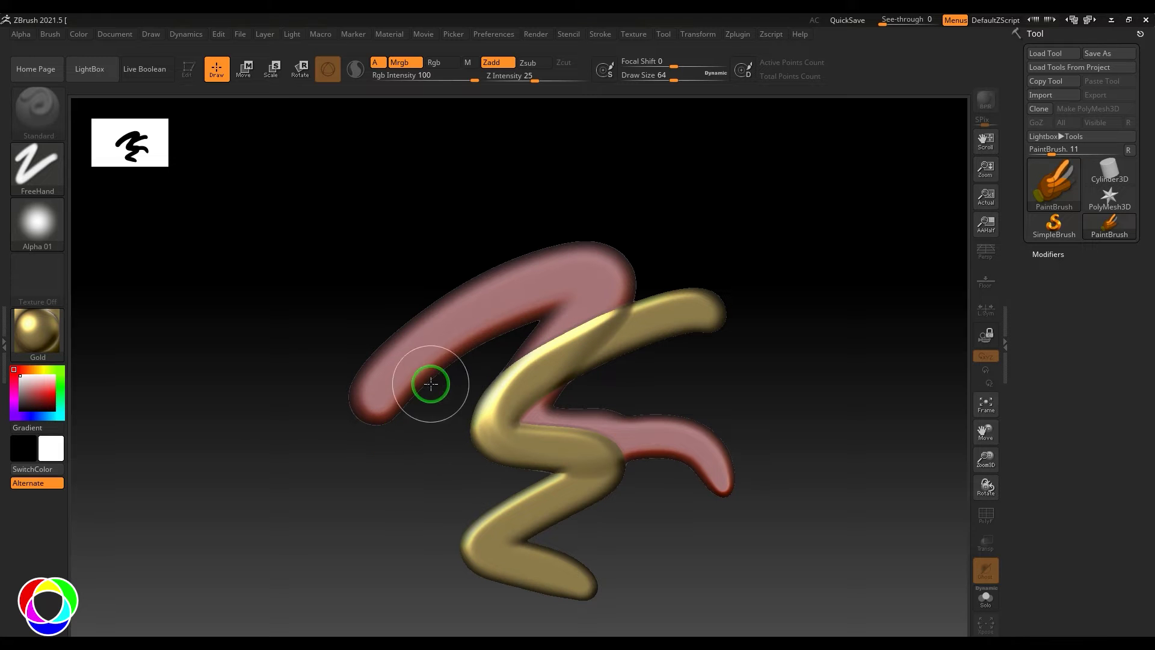
Pull a pointed tail out of the overlapping strokes with the SnakeHookBrush and smear their middle with the Smudge brush
{"action": "left_click", "coordinate": [1049, 190]}
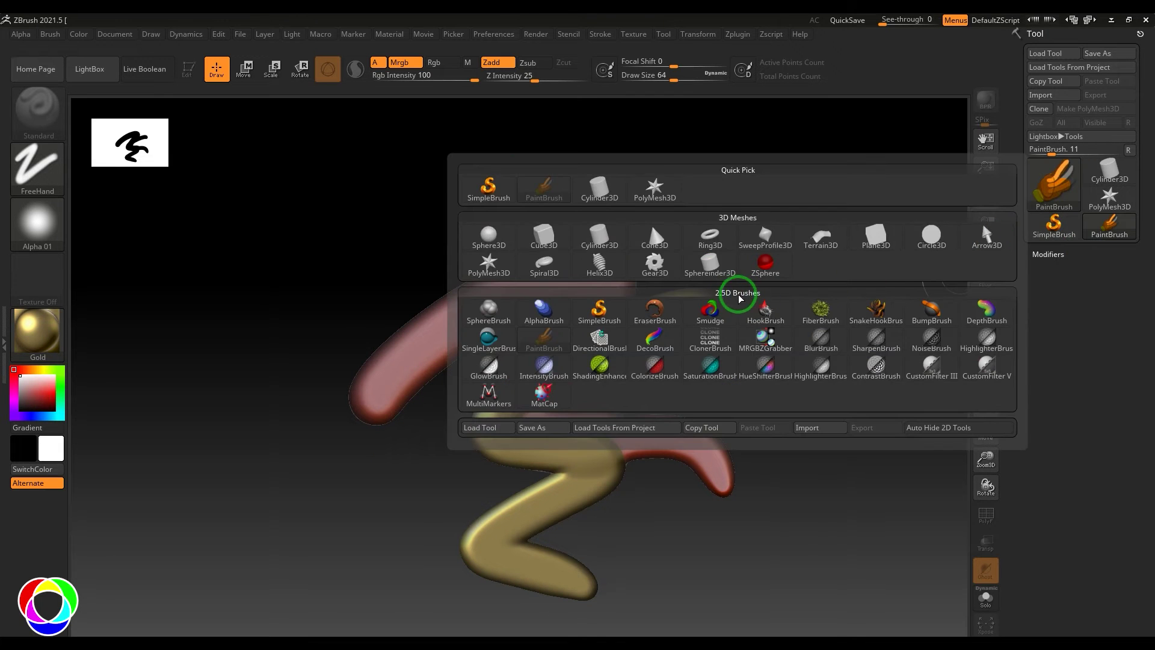
{"action": "left_click", "coordinate": [876, 309]}
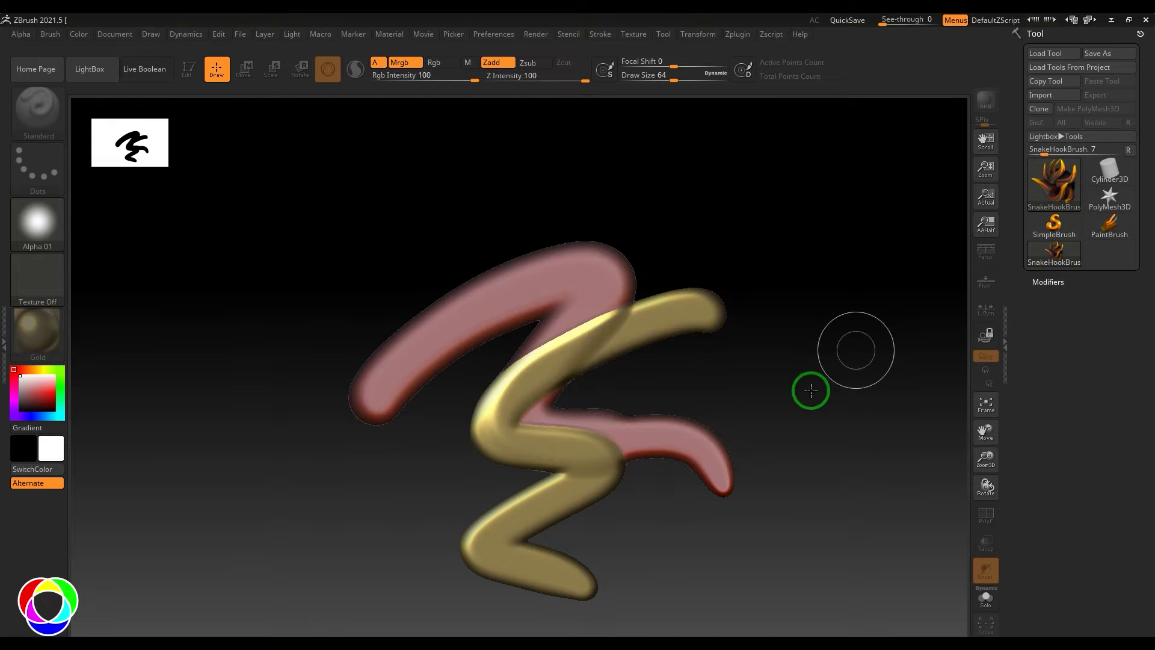
{"action": "mouse_move", "coordinate": [594, 329]}
{"action": "left_mouse_down"}
{"action": "mouse_move", "coordinate": [694, 360]}
{"action": "mouse_move", "coordinate": [774, 457]}
{"action": "left_mouse_up"}
{"action": "left_click", "coordinate": [1040, 191]}
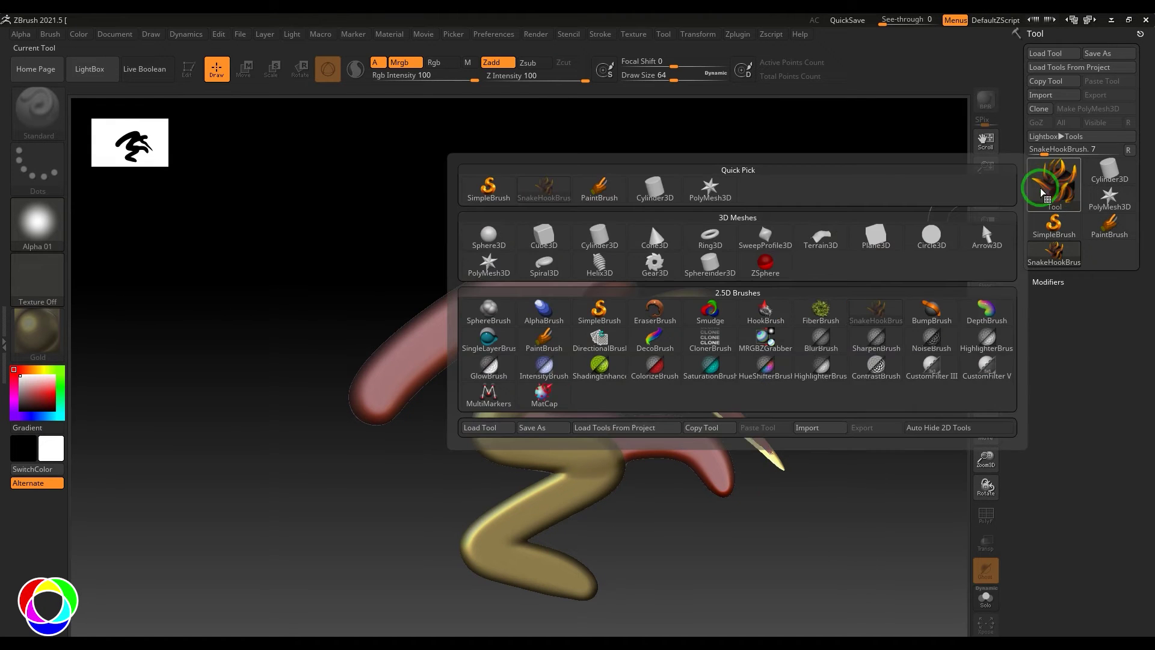
{"action": "left_click", "coordinate": [739, 314]}
{"action": "mouse_move", "coordinate": [551, 429]}
{"action": "left_mouse_down"}
{"action": "mouse_move", "coordinate": [527, 486]}
{"action": "mouse_move", "coordinate": [615, 483]}
{"action": "mouse_move", "coordinate": [703, 506]}
{"action": "left_mouse_up"}
Paint a patch of fibers over the lower right part of the strokes with the FiberBrush in the Gold material
{"action": "left_click", "coordinate": [1027, 199]}
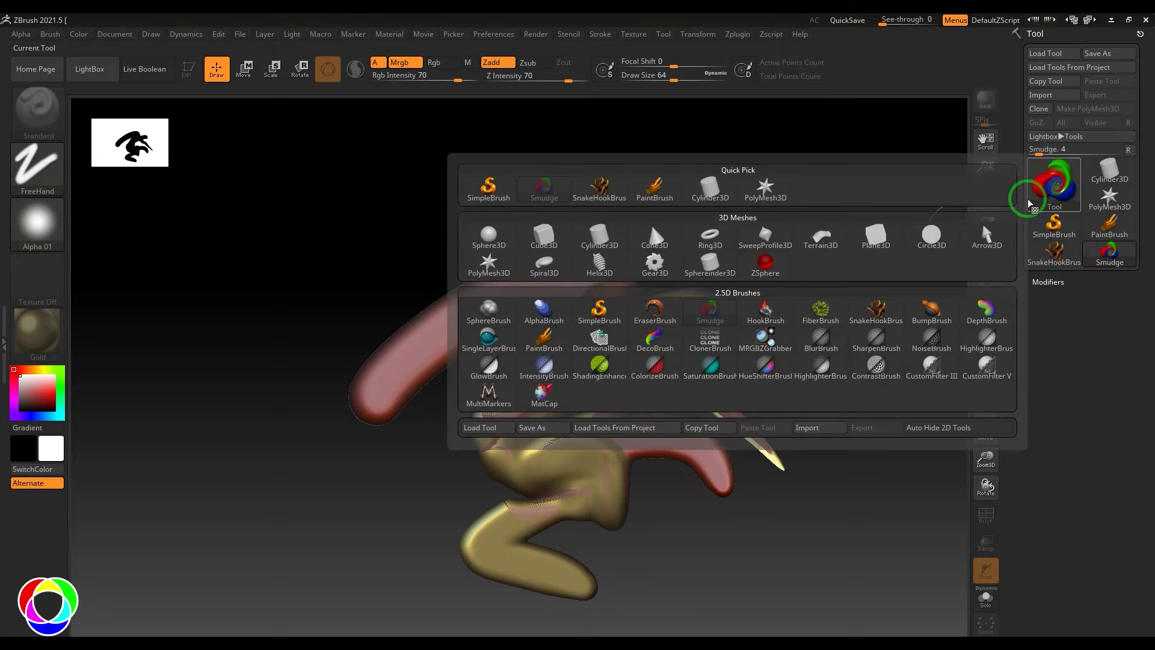
{"action": "left_click", "coordinate": [821, 310]}
{"action": "mouse_move", "coordinate": [625, 427]}
{"action": "left_mouse_down"}
{"action": "mouse_move", "coordinate": [661, 409]}
{"action": "mouse_move", "coordinate": [677, 458]}
{"action": "mouse_move", "coordinate": [636, 487]}
{"action": "mouse_move", "coordinate": [698, 497]}
{"action": "mouse_move", "coordinate": [622, 421]}
{"action": "mouse_move", "coordinate": [665, 502]}
{"action": "mouse_move", "coordinate": [685, 476]}
{"action": "mouse_move", "coordinate": [669, 385]}
{"action": "mouse_move", "coordinate": [663, 422]}
{"action": "mouse_move", "coordinate": [691, 457]}
{"action": "left_mouse_up"}
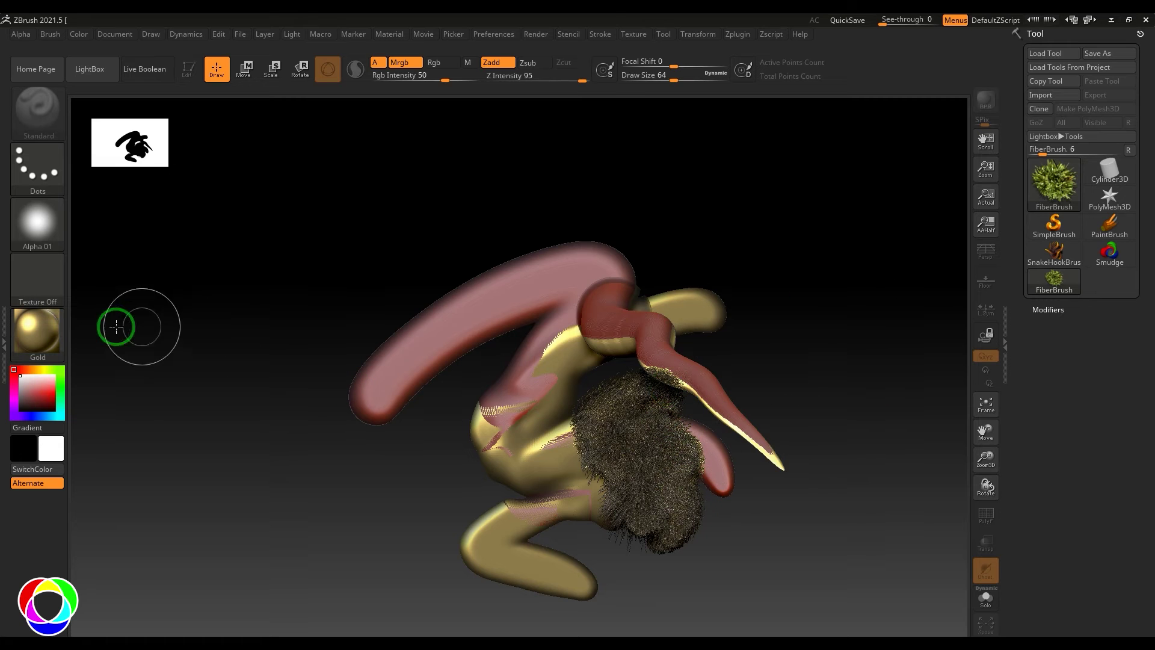
Paint bright green fibers in BasicMaterial over the strokes and cover them with longer ones at a Draw Size of about 215.5
{"action": "left_click", "coordinate": [37, 331]}
{"action": "left_click", "coordinate": [164, 516]}
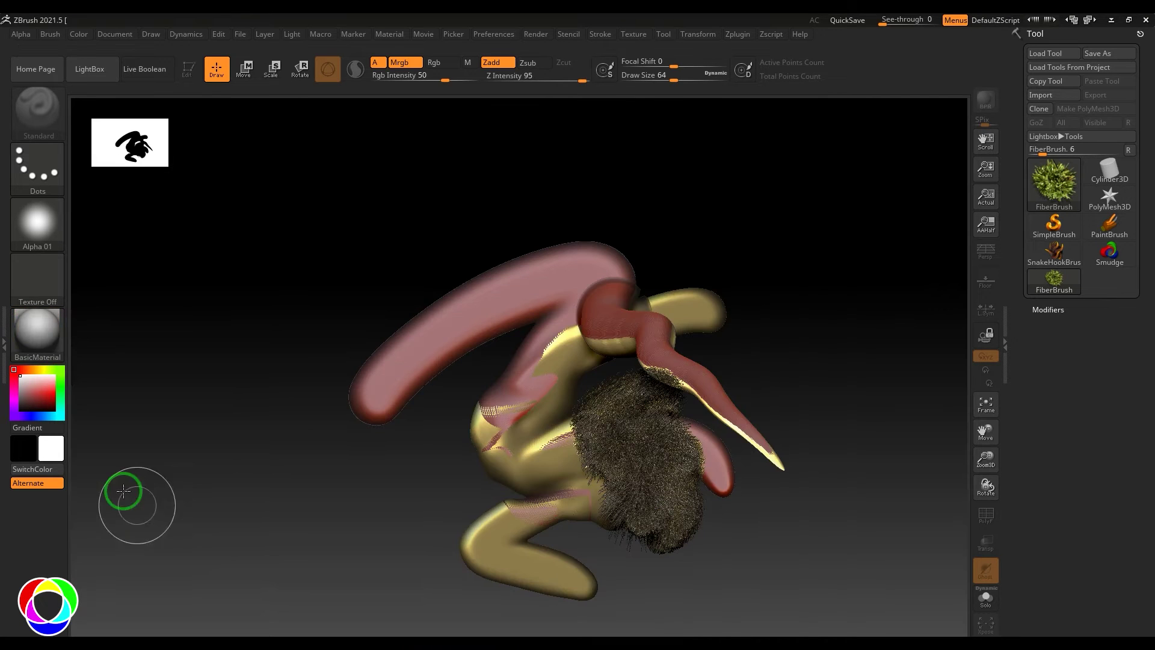
{"action": "left_click", "coordinate": [61, 382]}
{"action": "left_click_drag", "start_coordinate": [487, 370], "coordinate": [500, 508]}
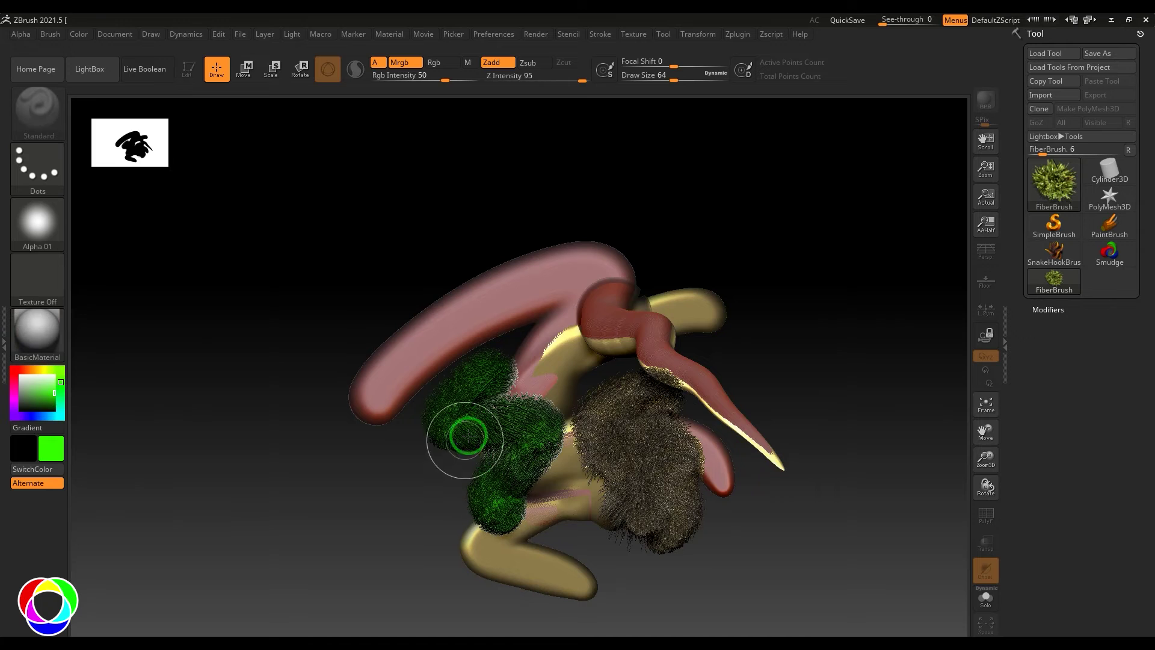
{"action": "key", "text": "s"}
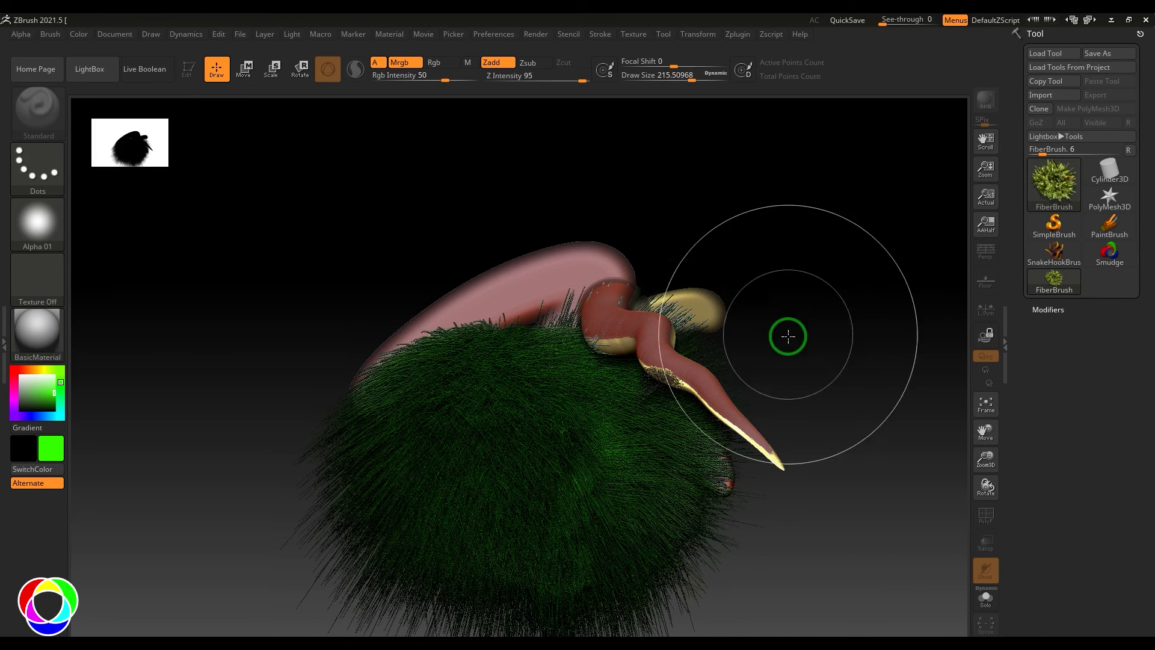
Smear the upper middle of the green fibers and the adjoining red strokes with the large Smudge brush
{"action": "left_click", "coordinate": [1054, 189]}
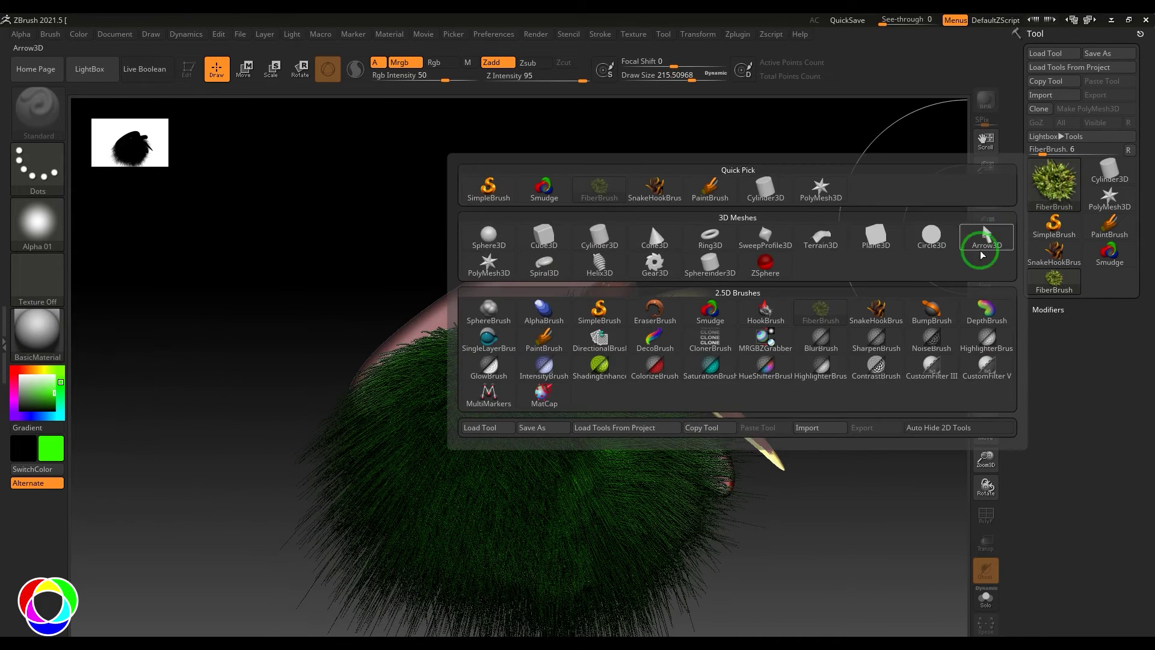
{"action": "left_click", "coordinate": [692, 319]}
{"action": "left_click_drag", "start_coordinate": [716, 335], "coordinate": [604, 374]}
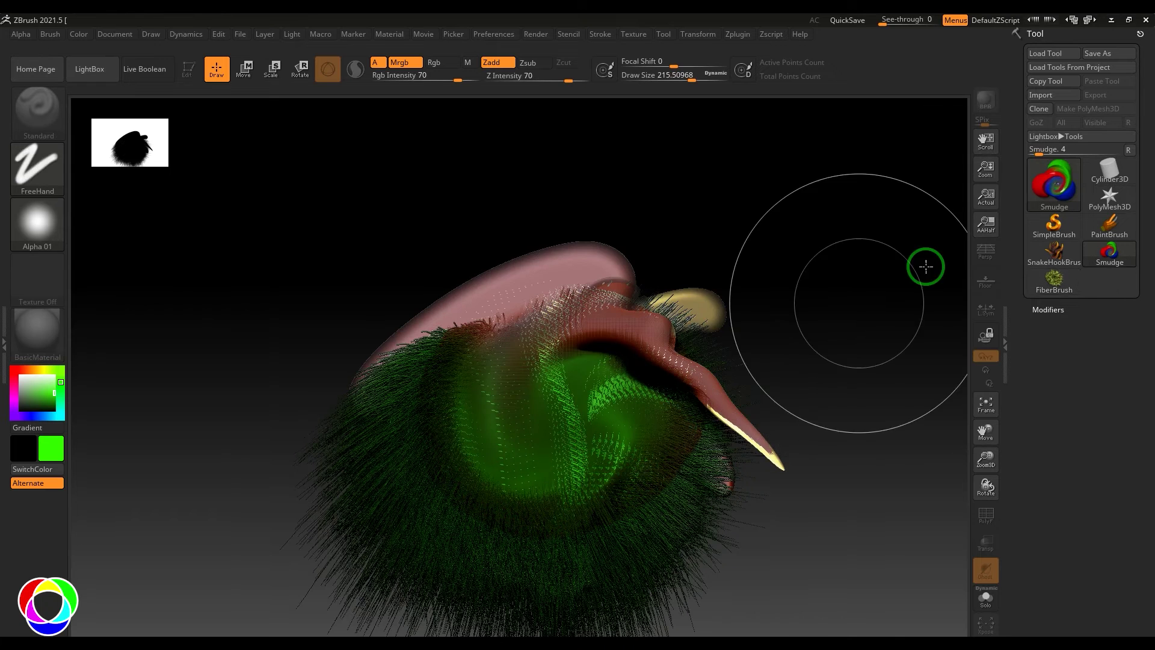
Switch to the SimpleBrush and on to the Sphere3D mesh, and draw a green sphere at the left end of the red stroke
{"action": "left_click", "coordinate": [1052, 183]}
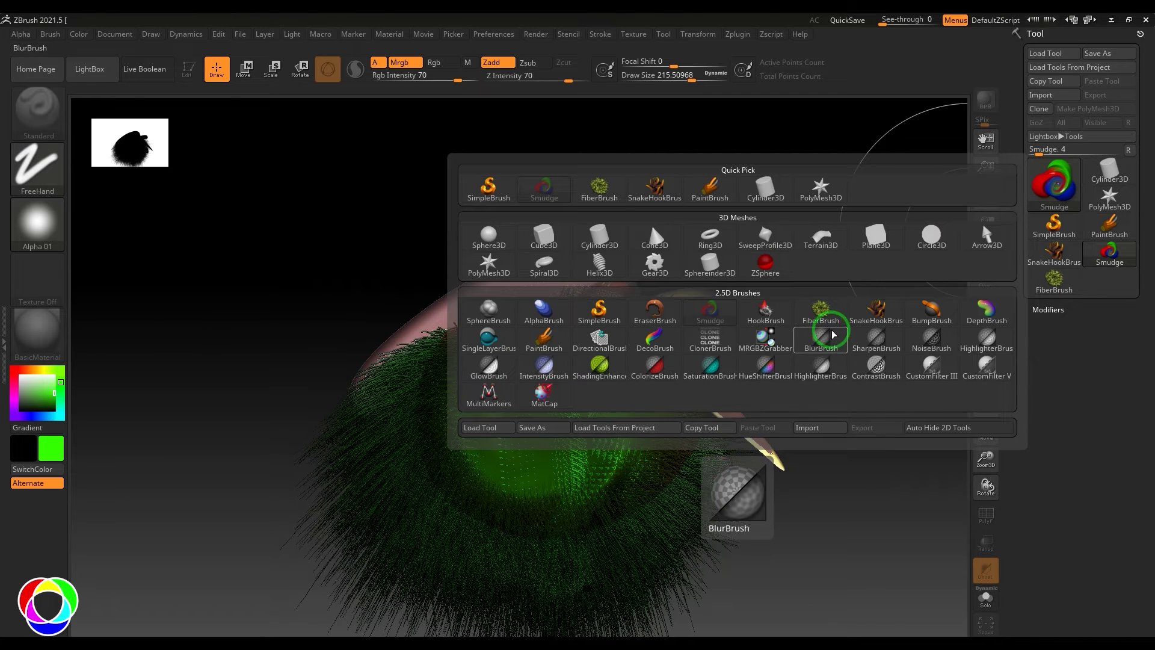
{"action": "left_click", "coordinate": [598, 319]}
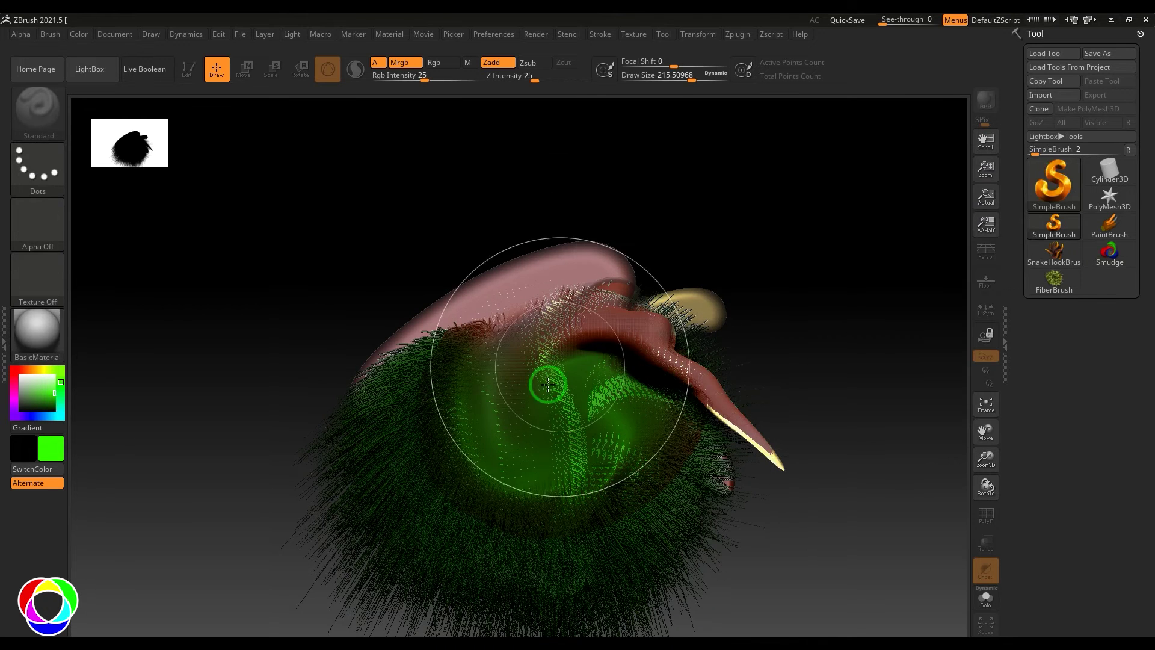
{"action": "left_click", "coordinate": [1055, 189]}
{"action": "mouse_move", "coordinate": [492, 241]}
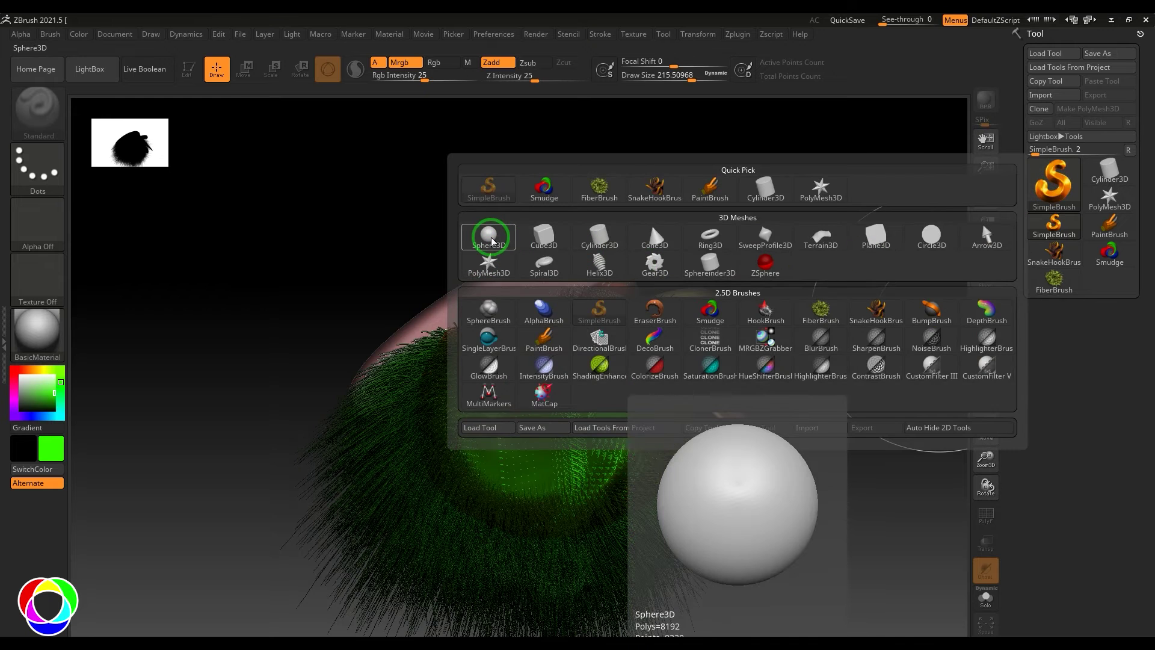
{"action": "left_click", "coordinate": [487, 239]}
{"action": "left_click_drag", "start_coordinate": [362, 324], "coordinate": [343, 382]}
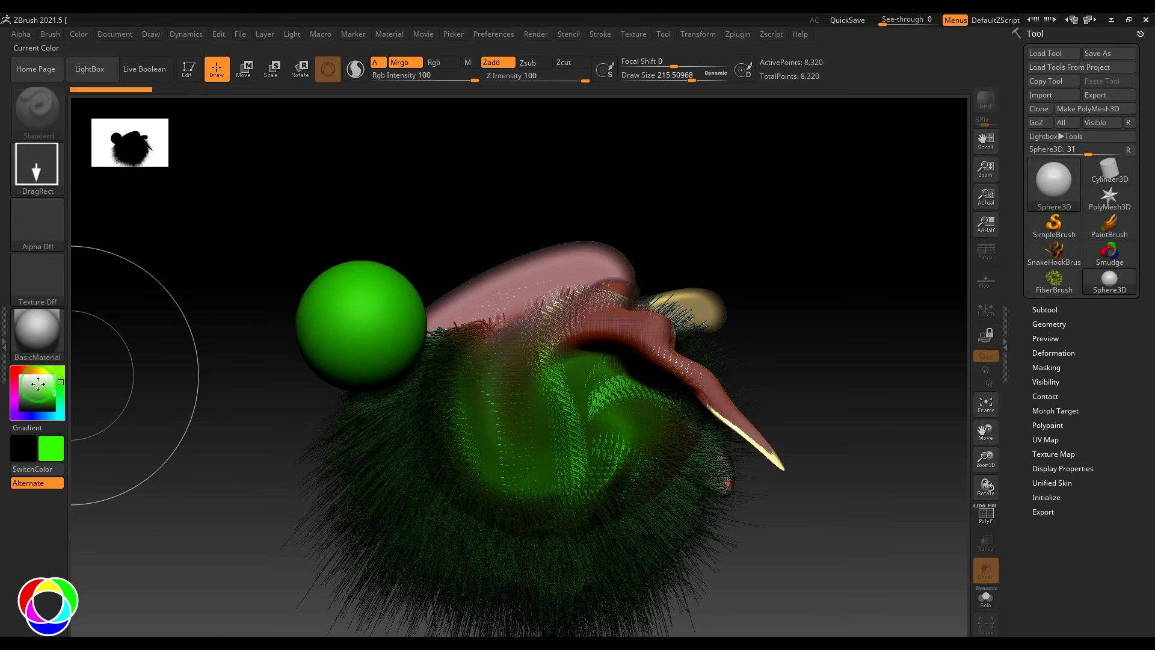
Set the current color to white and the material to Gold for the Sphere3D tool
{"action": "left_click", "coordinate": [20, 375]}
{"action": "left_click", "coordinate": [42, 348]}
{"action": "left_click", "coordinate": [276, 314]}
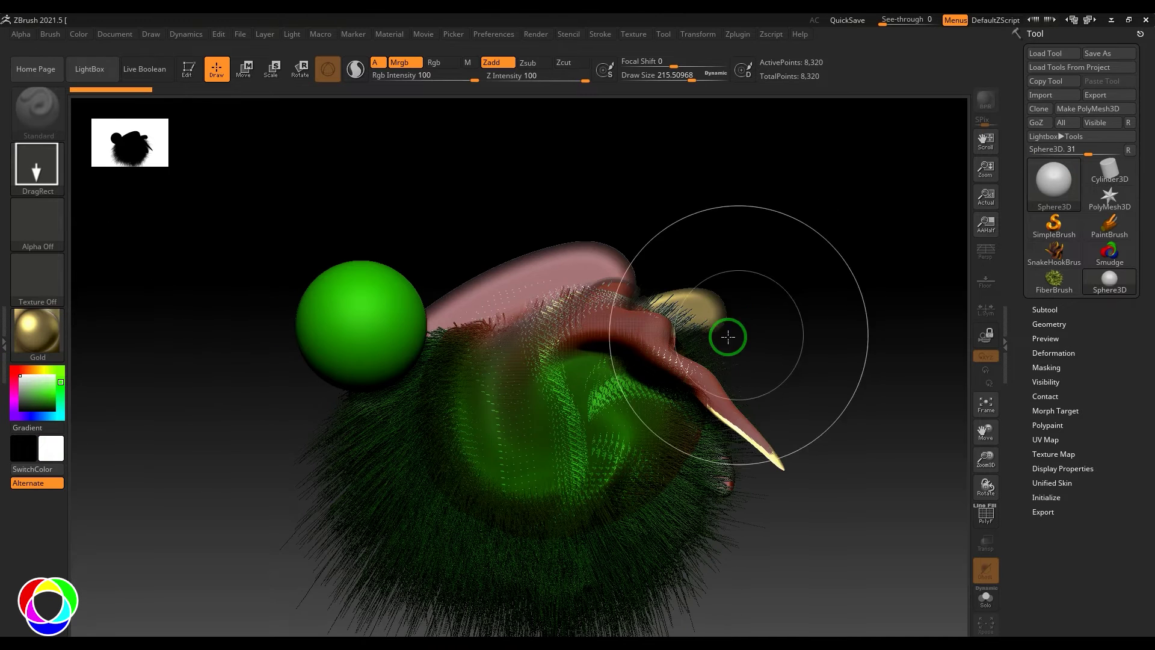
Draw a gold sphere over the yellow spot beside the red stroke and a Gear3D below the stroke's pointed tip
{"action": "left_click_drag", "start_coordinate": [713, 316], "coordinate": [785, 379]}
{"action": "left_click", "coordinate": [1053, 180]}
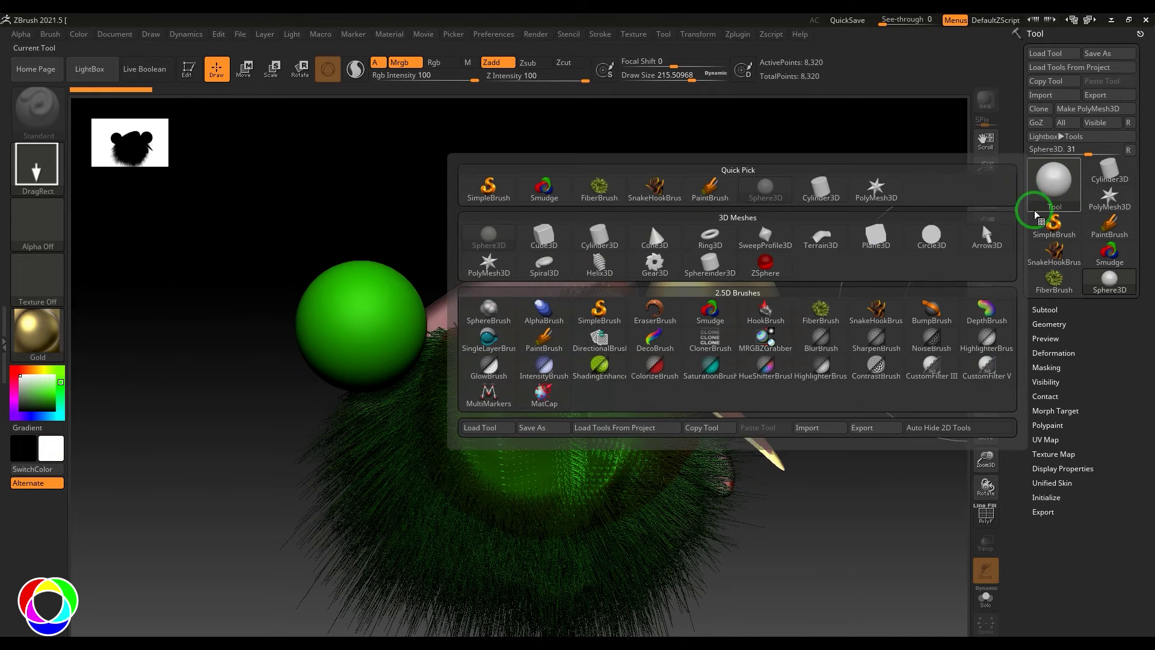
{"action": "left_click", "coordinate": [674, 263]}
{"action": "left_click_drag", "start_coordinate": [715, 448], "coordinate": [854, 541]}
Switch to the Helix3D mesh and draw a gold helix below the green sphere
{"action": "left_click", "coordinate": [1046, 190]}
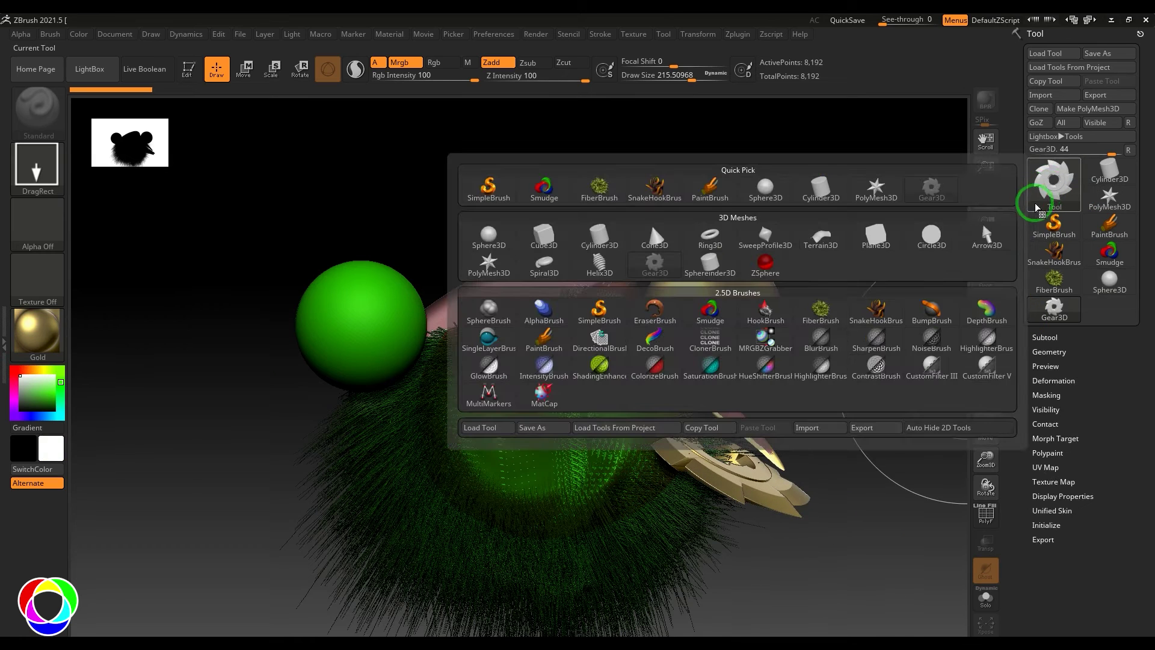
{"action": "left_click", "coordinate": [600, 260]}
{"action": "left_click_drag", "start_coordinate": [314, 464], "coordinate": [489, 479]}
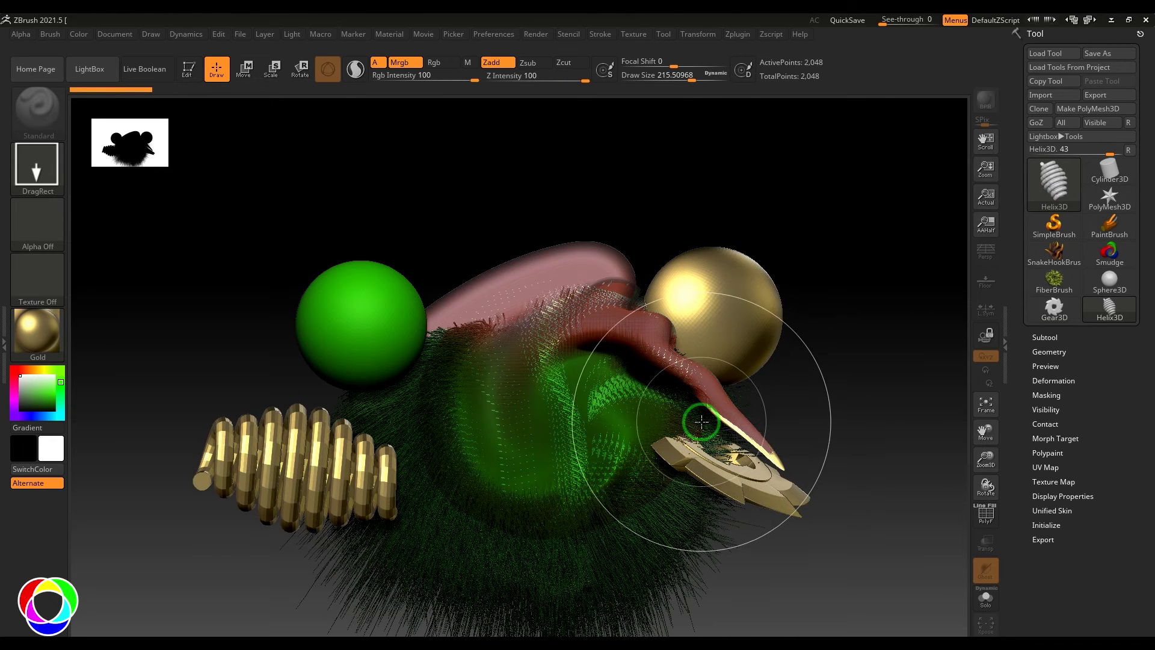
Smear the meshes and strokes with the Smudge brush and clear the canvas
{"action": "left_click", "coordinate": [1072, 194]}
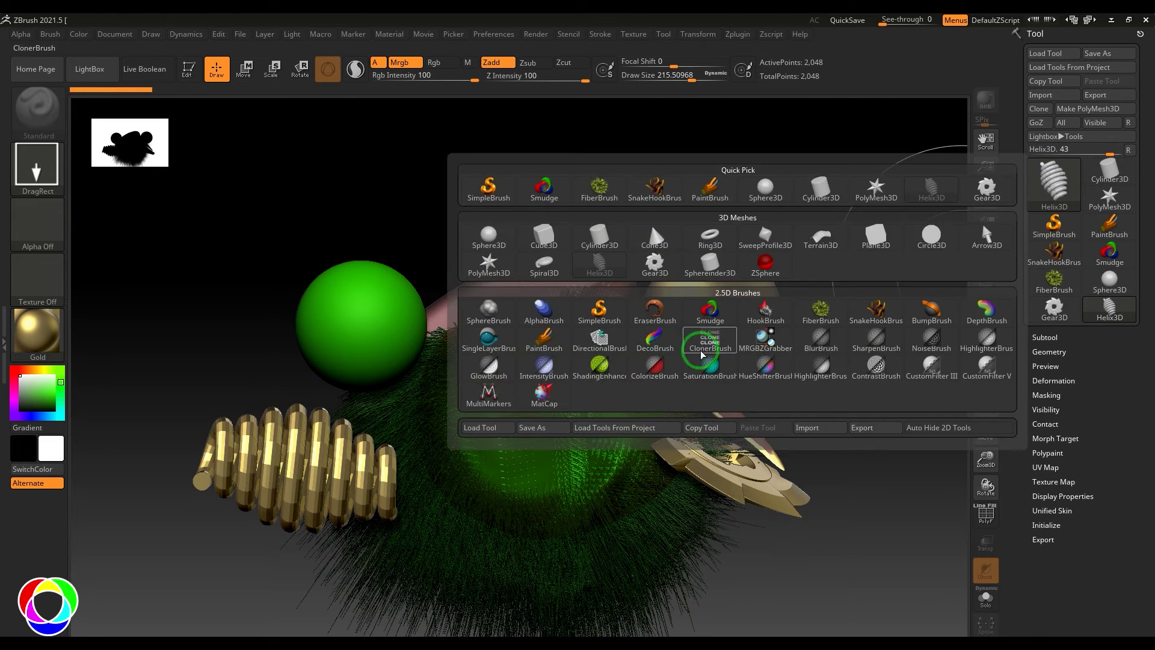
{"action": "left_click", "coordinate": [726, 327]}
{"action": "mouse_move", "coordinate": [634, 425]}
{"action": "left_mouse_down"}
{"action": "mouse_move", "coordinate": [742, 497]}
{"action": "mouse_move", "coordinate": [669, 352]}
{"action": "left_mouse_up"}
{"action": "mouse_move", "coordinate": [420, 313]}
{"action": "left_mouse_down"}
{"action": "mouse_move", "coordinate": [277, 403]}
{"action": "mouse_move", "coordinate": [388, 511]}
{"action": "left_mouse_up"}
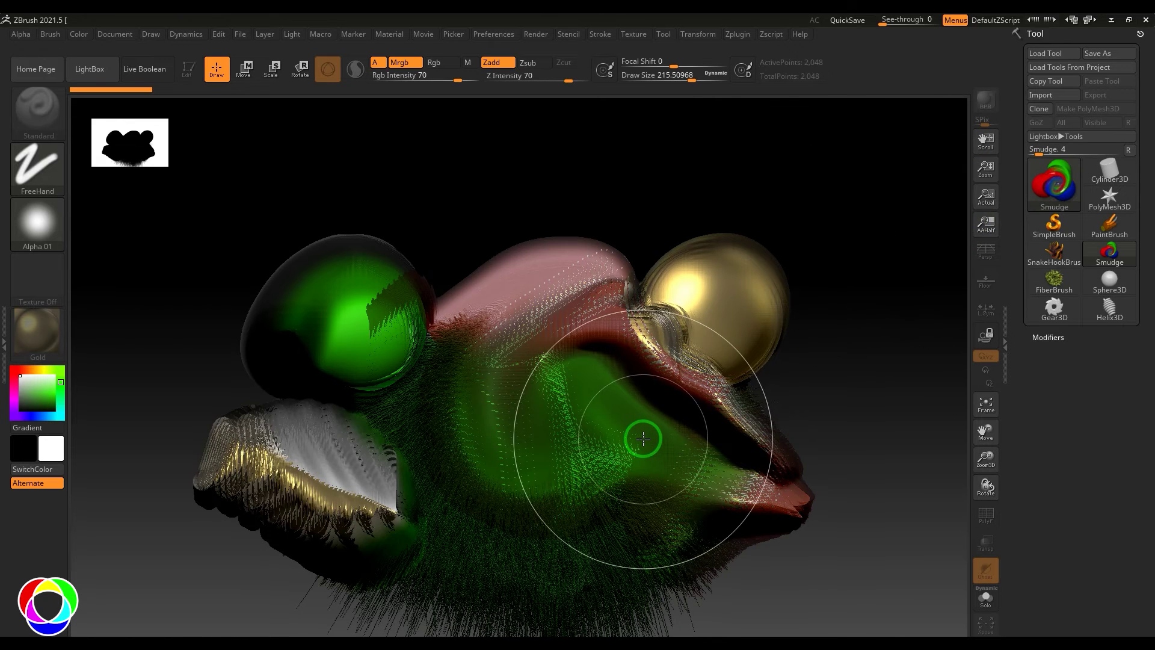
{"action": "key", "text": "ctrl"}
{"action": "key", "text": "ctrl+n"}
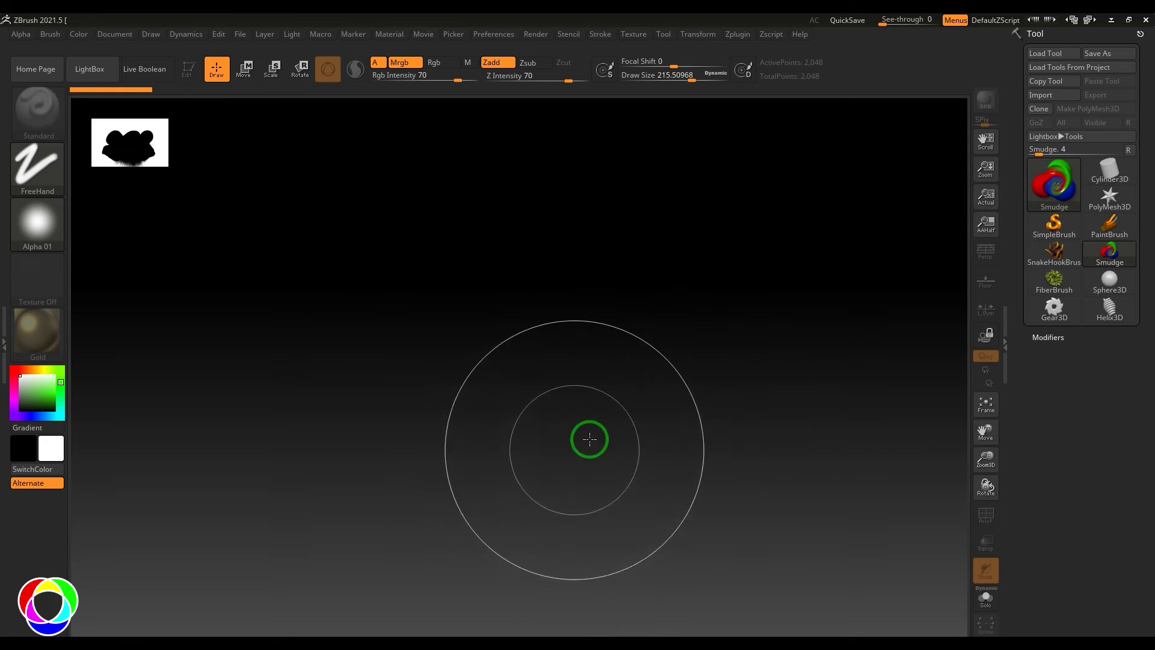
Draw a large gold Sphere3D and a smaller one overlapping its side on the empty canvas
{"action": "left_click", "coordinate": [1050, 183]}
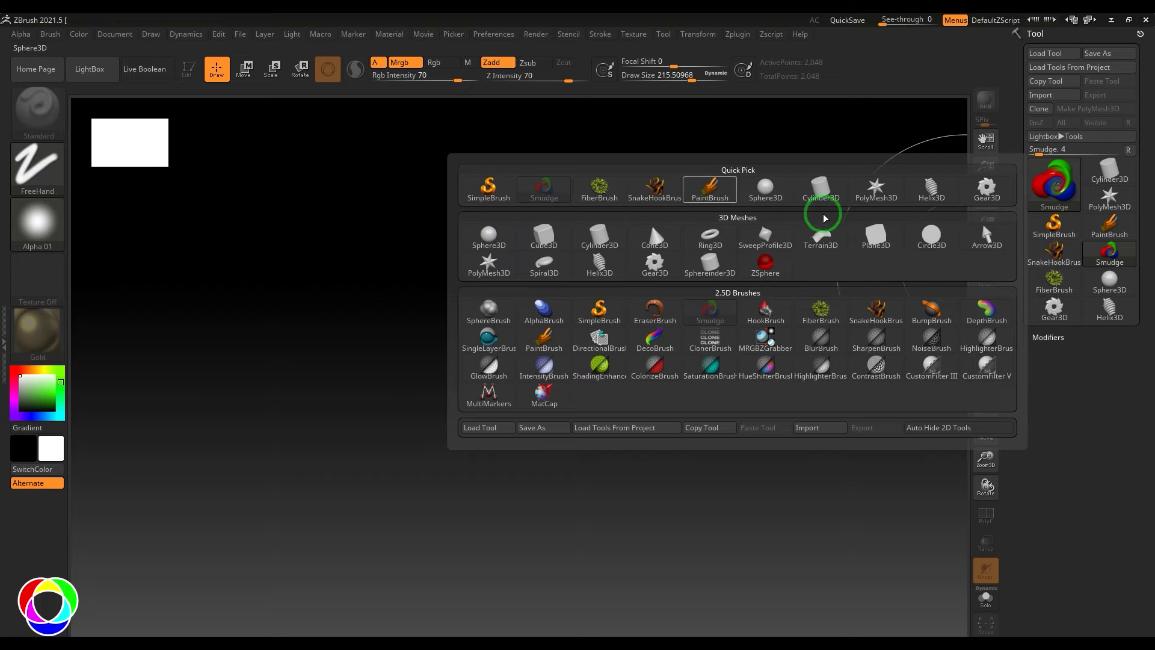
{"action": "left_click", "coordinate": [498, 246]}
{"action": "left_click_drag", "start_coordinate": [433, 349], "coordinate": [623, 477]}
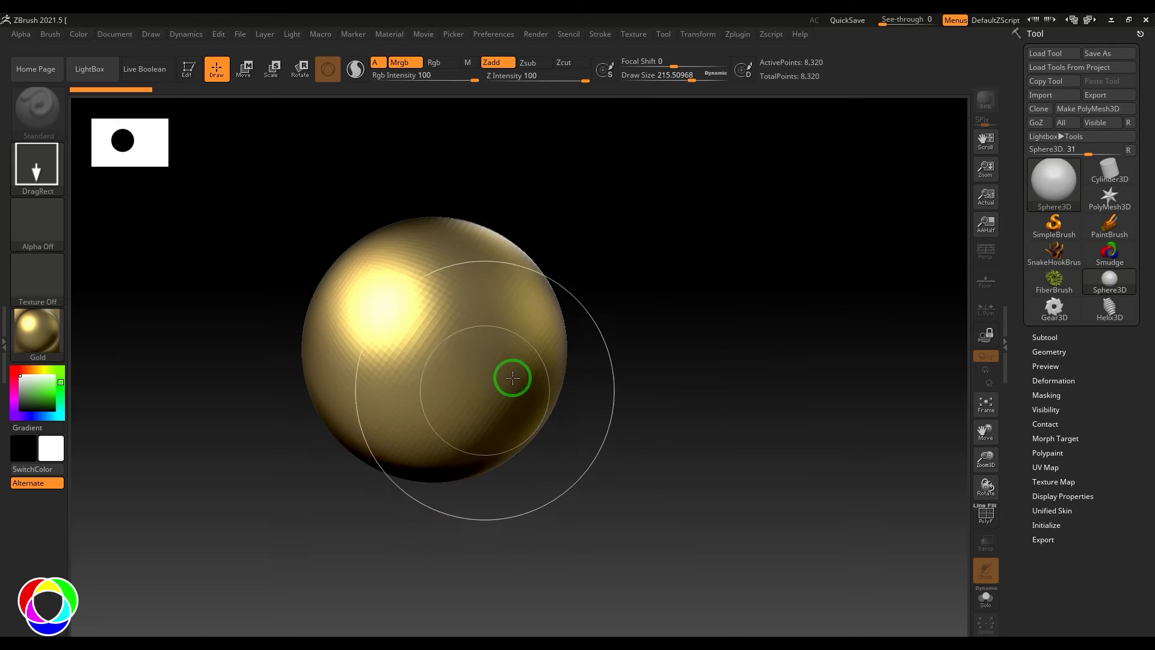
{"action": "mouse_move", "coordinate": [595, 384]}
{"action": "left_mouse_down"}
{"action": "mouse_move", "coordinate": [640, 395]}
{"action": "mouse_move", "coordinate": [688, 433]}
{"action": "left_mouse_up"}
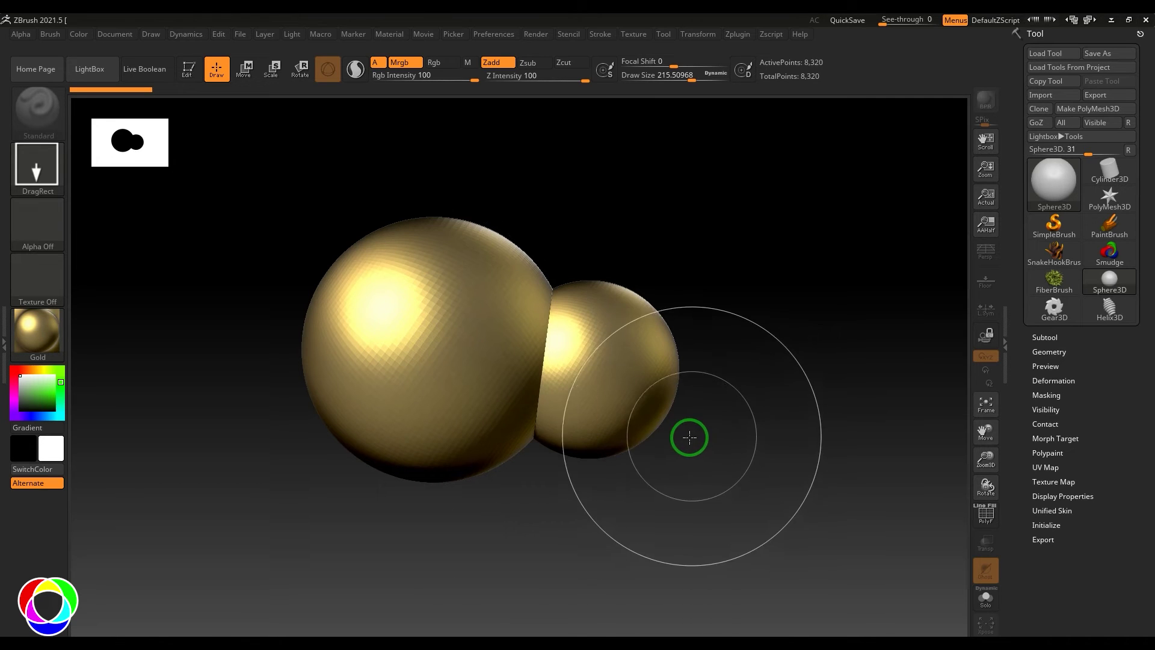
Smudge the area where the two gold spheres meet and clear the canvas
{"action": "left_click", "coordinate": [1053, 180]}
{"action": "left_click", "coordinate": [712, 314]}
{"action": "mouse_move", "coordinate": [662, 265]}
{"action": "left_mouse_down"}
{"action": "mouse_move", "coordinate": [549, 335]}
{"action": "mouse_move", "coordinate": [616, 471]}
{"action": "left_mouse_up"}
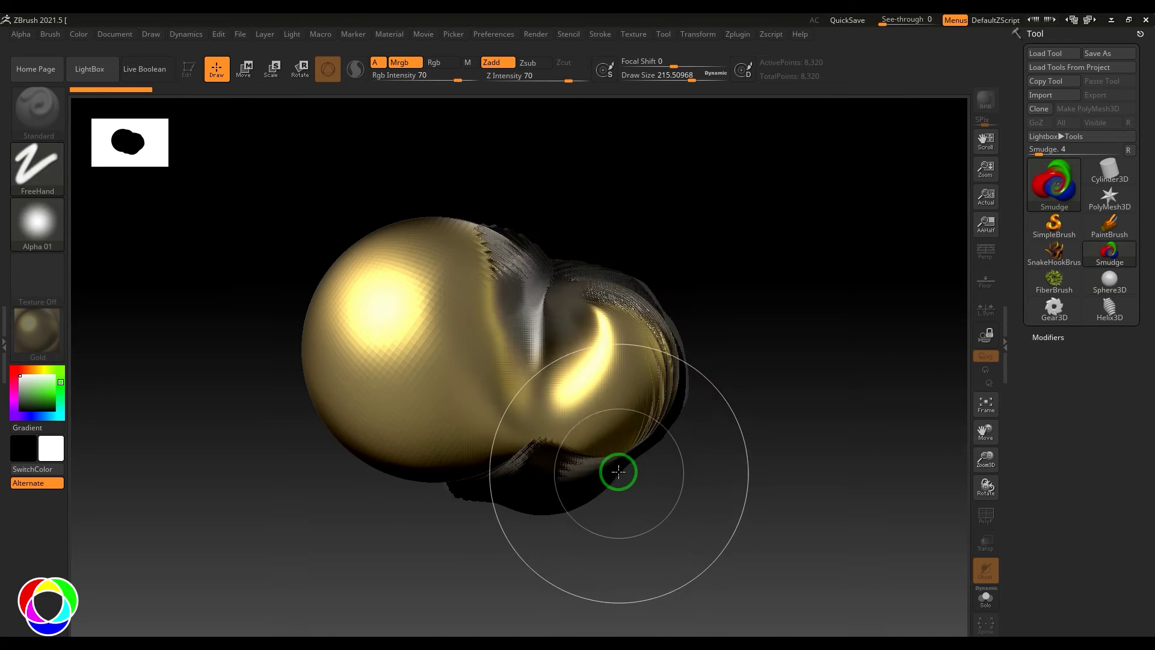
{"action": "key", "text": "ctrl+n"}
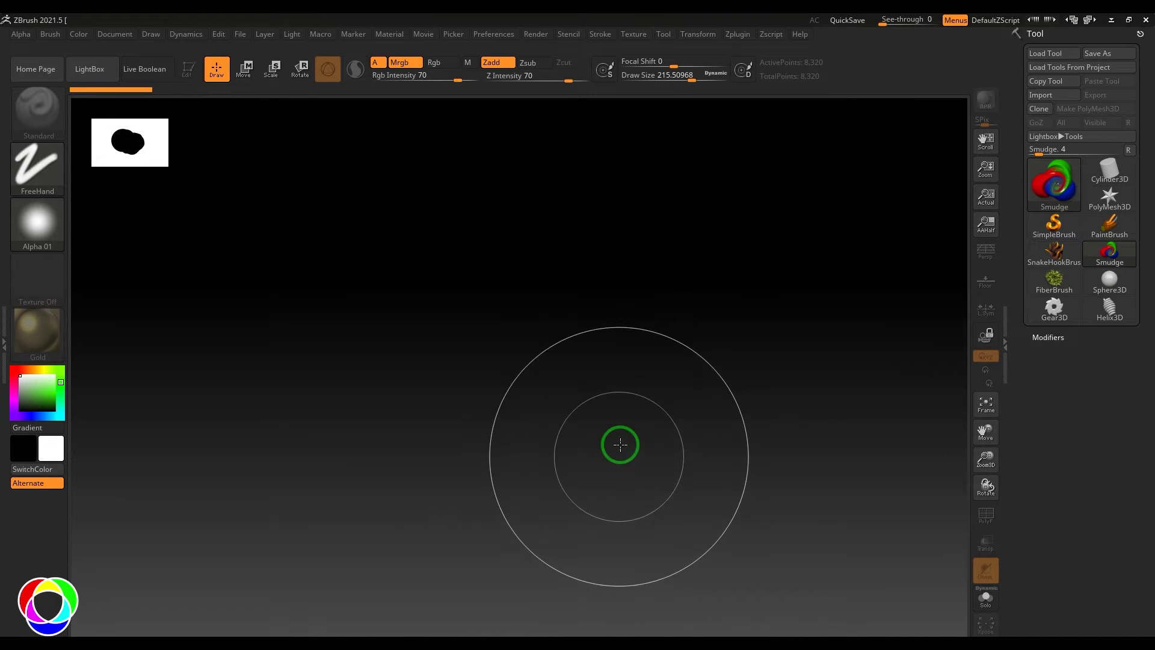
Draw a single gold Sphere3D in the middle of the canvas and turn on Edit mode for it
{"action": "left_click", "coordinate": [1053, 184]}
{"action": "left_click", "coordinate": [489, 238]}
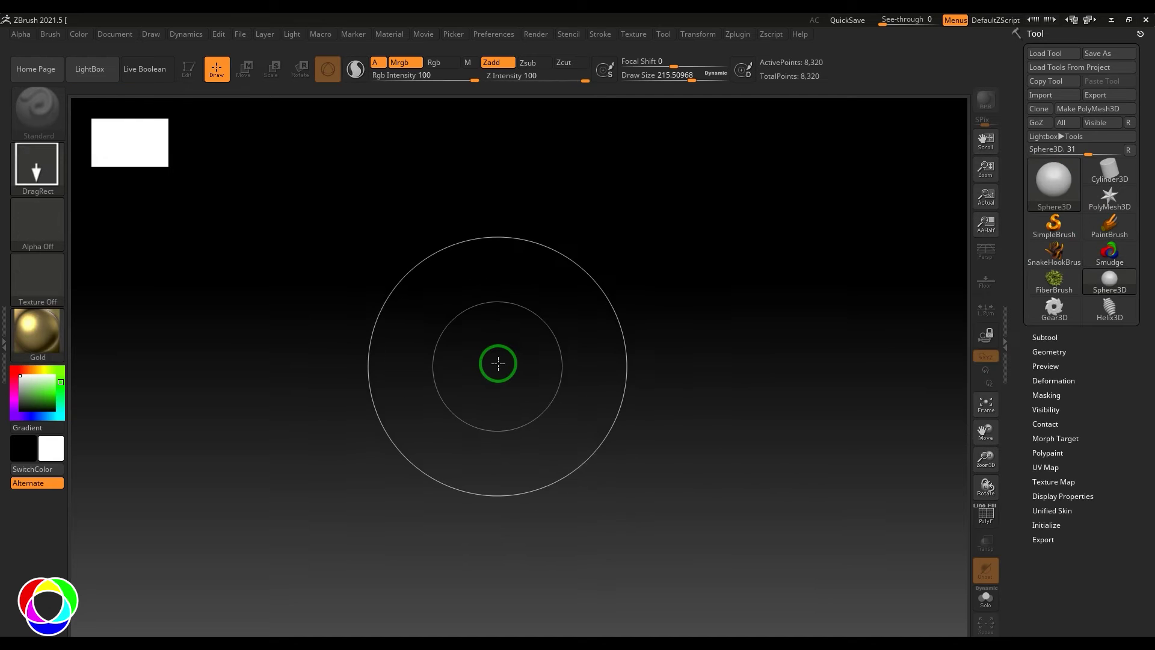
{"action": "mouse_move", "coordinate": [498, 356]}
{"action": "left_mouse_down"}
{"action": "mouse_move", "coordinate": [619, 433]}
{"action": "mouse_move", "coordinate": [628, 303]}
{"action": "left_mouse_up"}
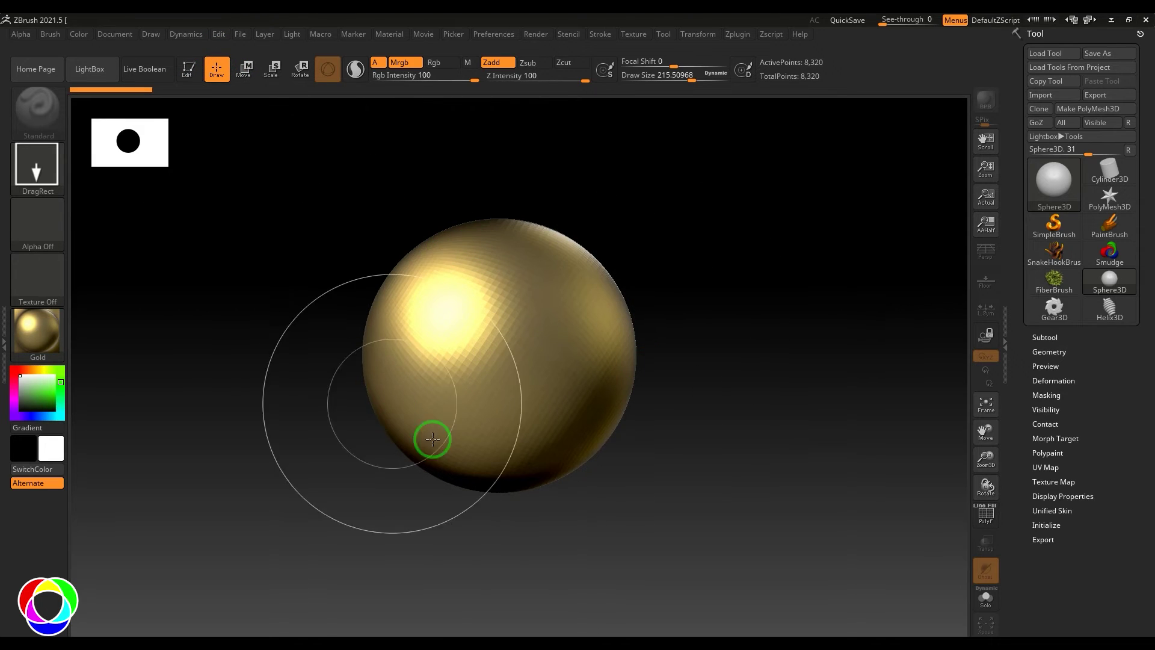
{"action": "left_click", "coordinate": [188, 71]}
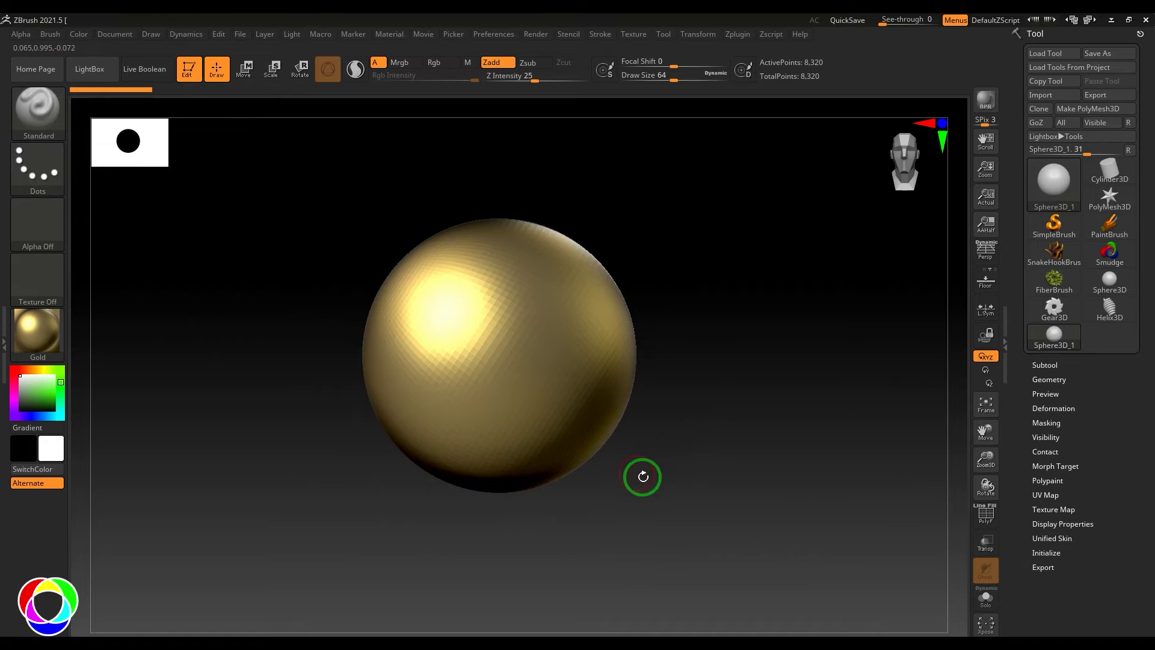
Turn on the floor grid and change the sphere's material to BasicMaterial2
{"action": "left_click", "coordinate": [986, 282]}
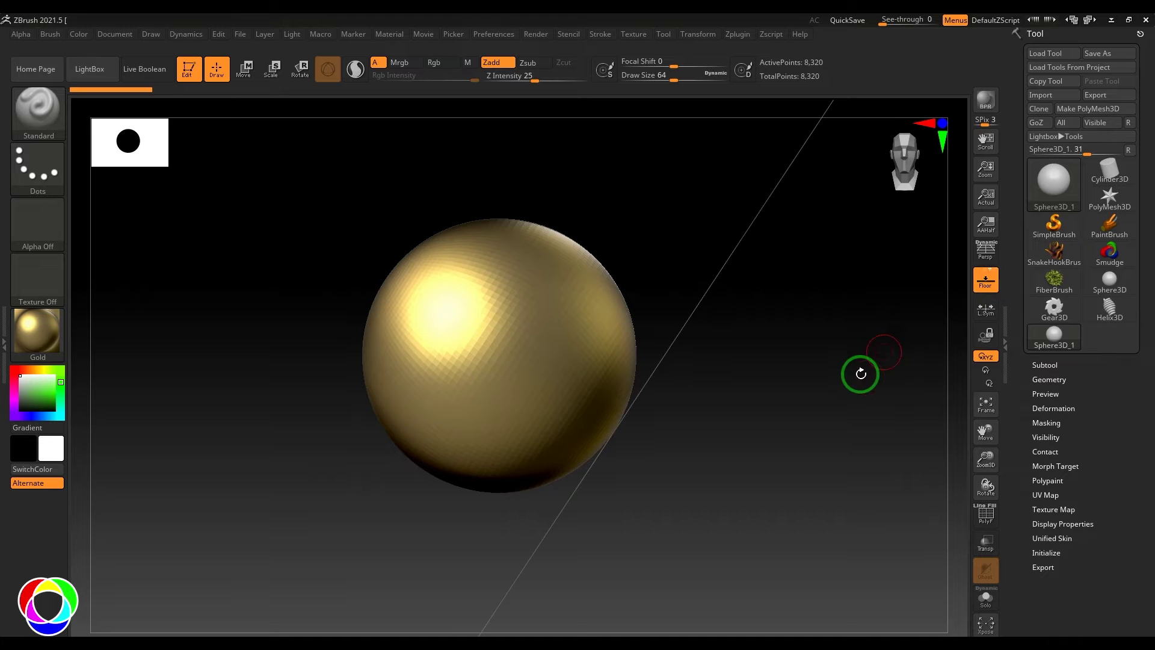
{"action": "left_click_drag", "start_coordinate": [858, 371], "coordinate": [825, 369]}
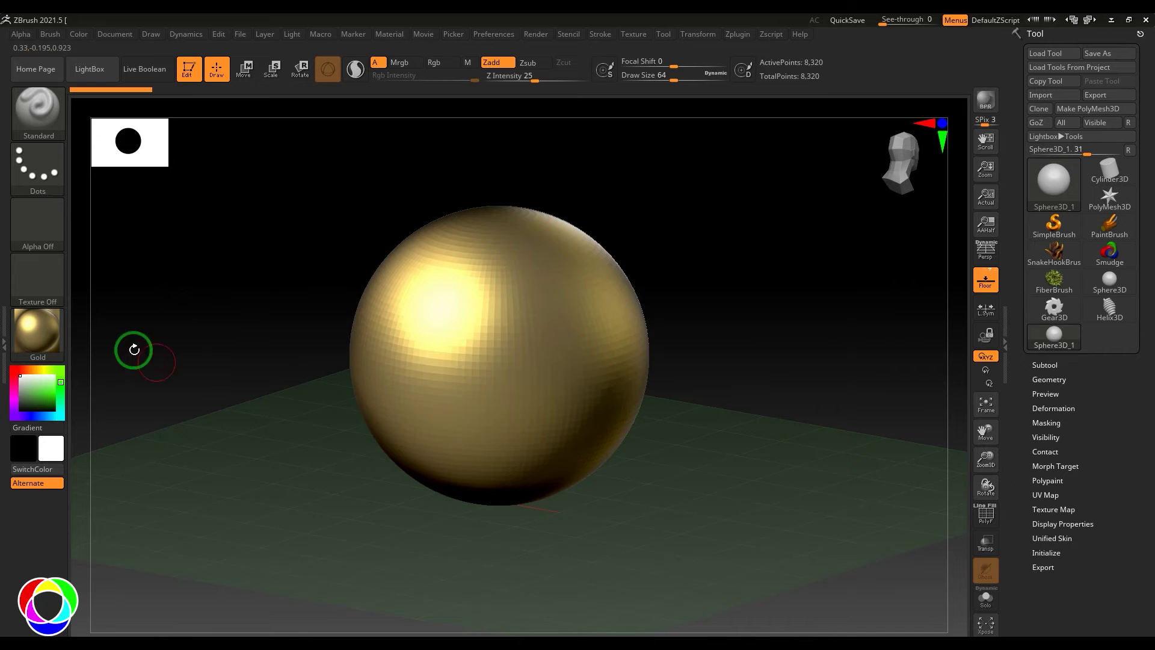
{"action": "left_click", "coordinate": [37, 331]}
{"action": "left_click", "coordinate": [186, 490]}
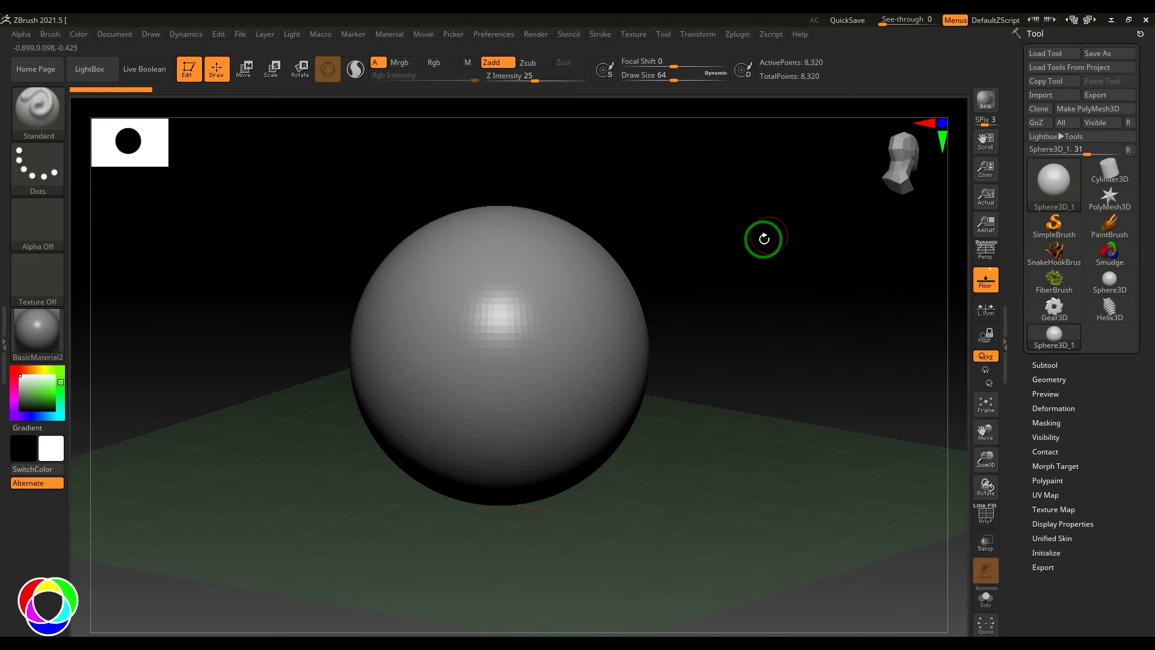
Enlarge the view of the sphere and show its polyframe wireframe
{"action": "left_click_drag", "start_coordinate": [734, 317], "coordinate": [793, 331]}
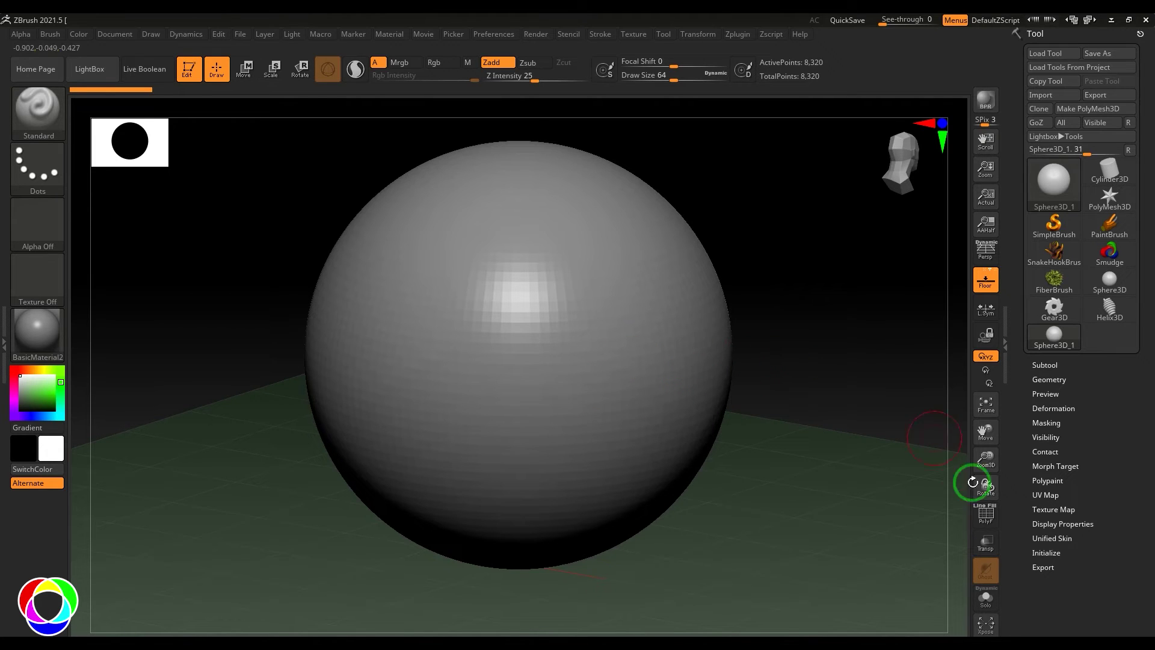
{"action": "left_click", "coordinate": [986, 521]}
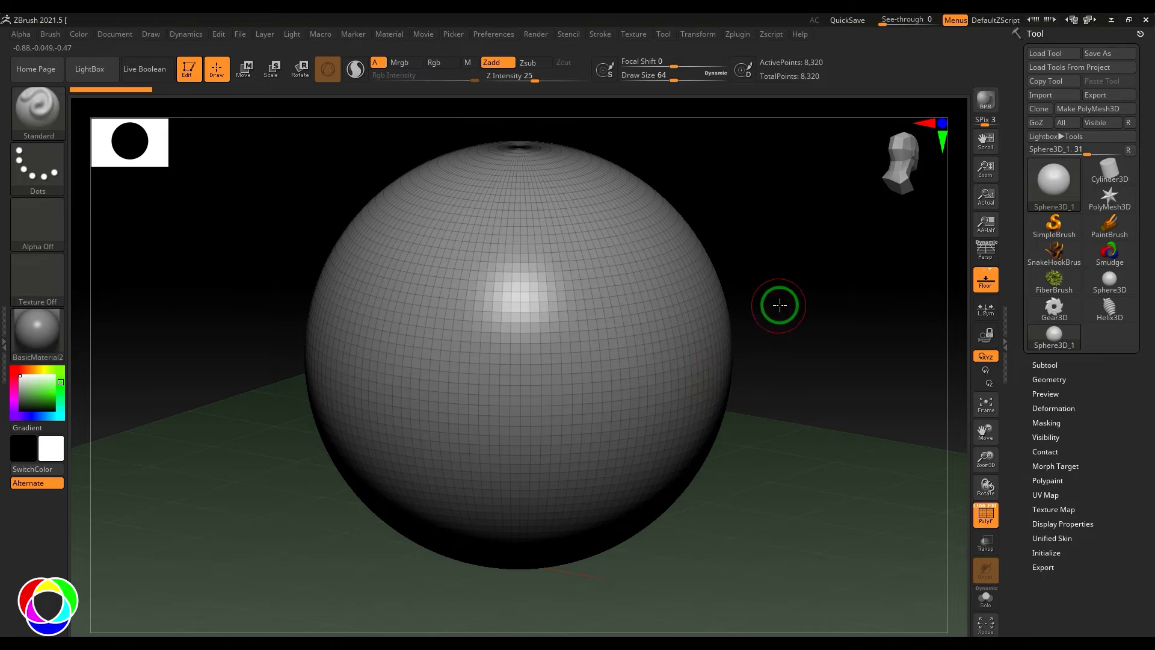
{"action": "left_click_drag", "start_coordinate": [779, 305], "coordinate": [788, 325]}
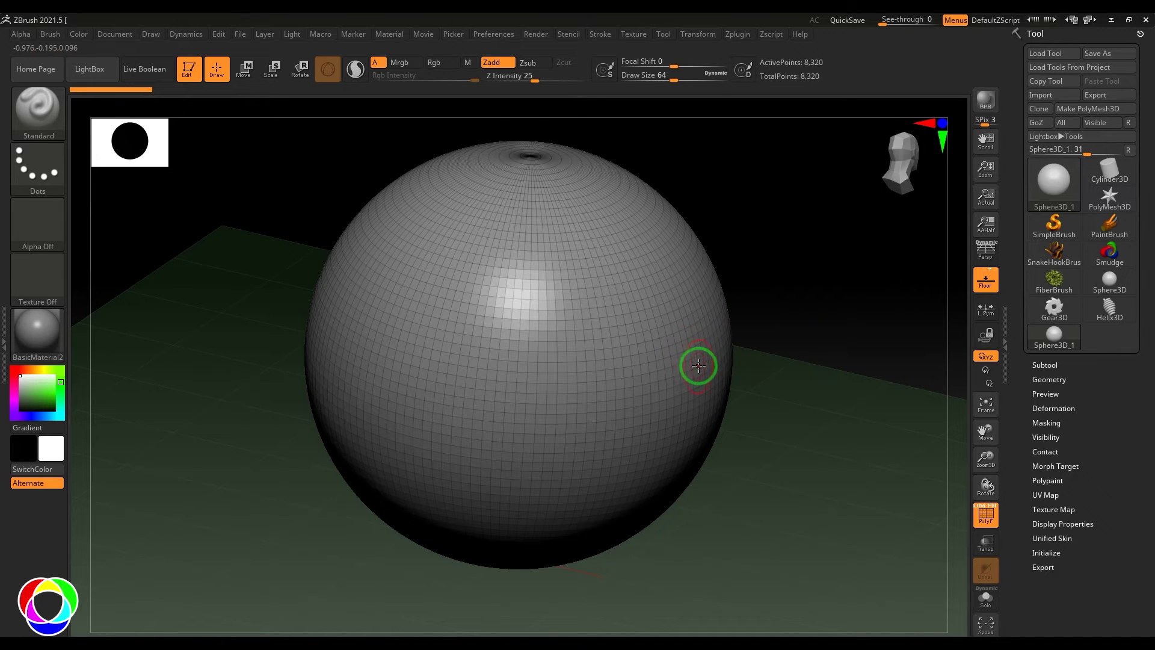
{"action": "left_click", "coordinate": [1050, 181]}
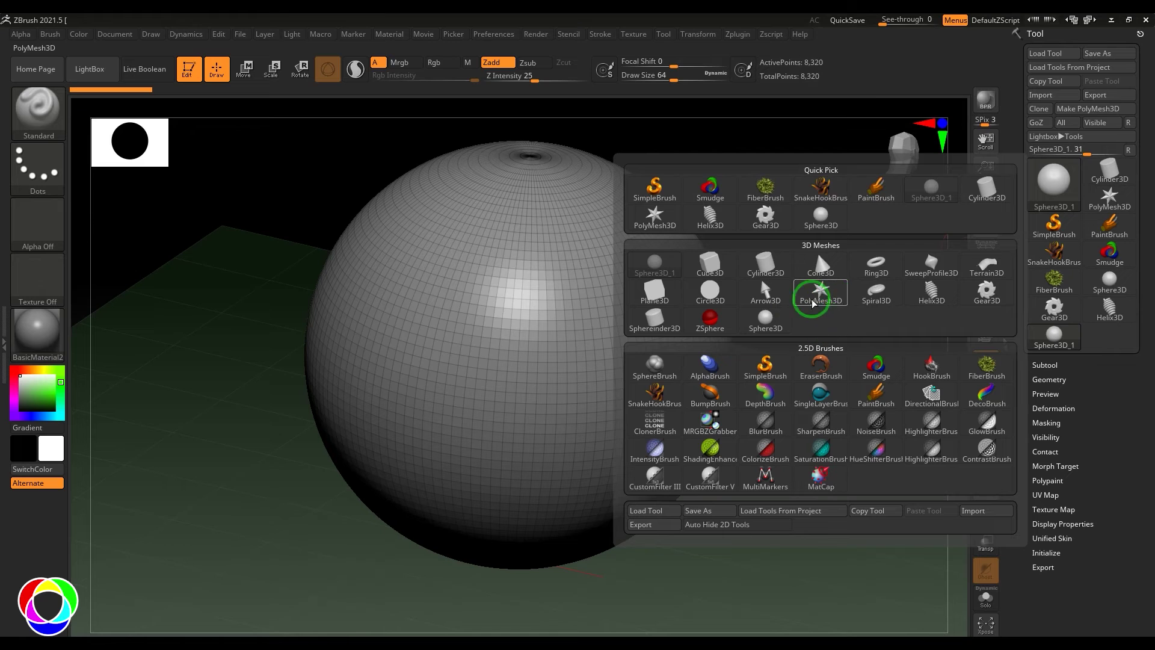
{"action": "mouse_move", "coordinate": [824, 300]}
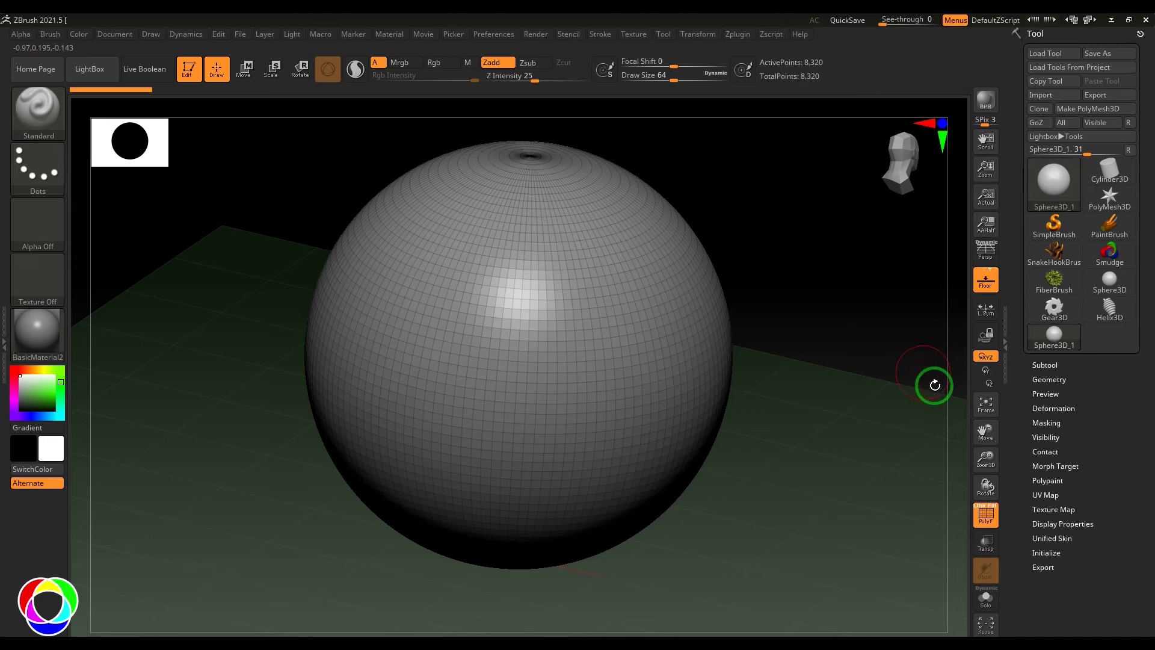
{"action": "scroll", "coordinate": [1113, 385], "scroll_direction": "down", "scroll_amount": 4}
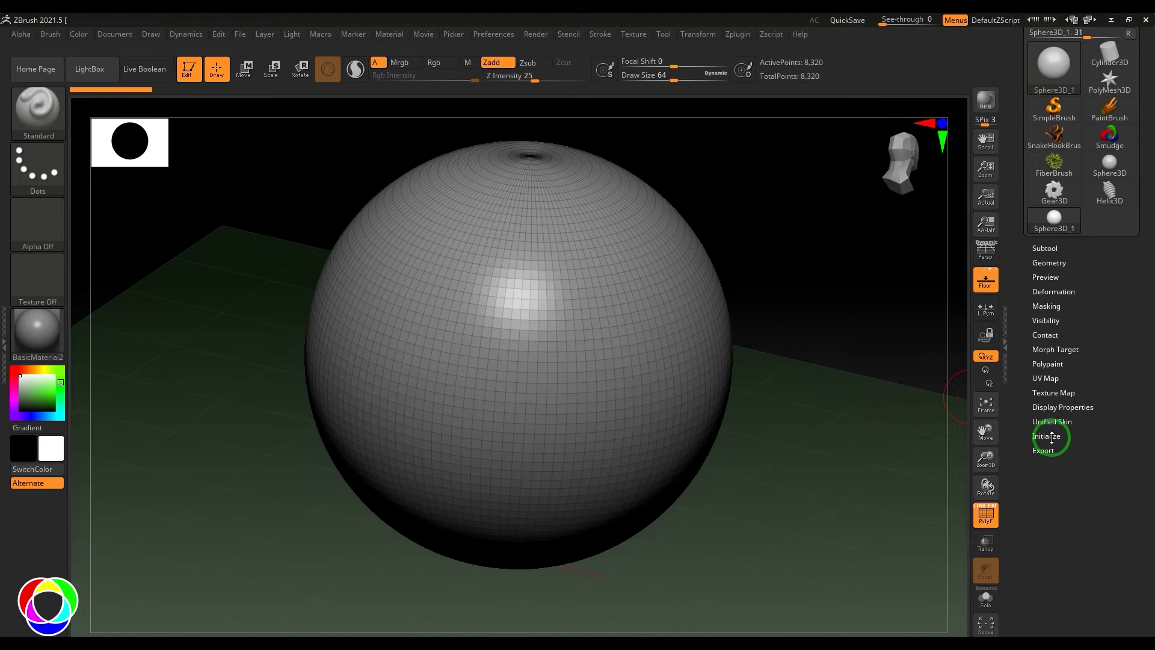
{"action": "scroll", "coordinate": [1121, 428], "scroll_direction": "up", "scroll_amount": 4}
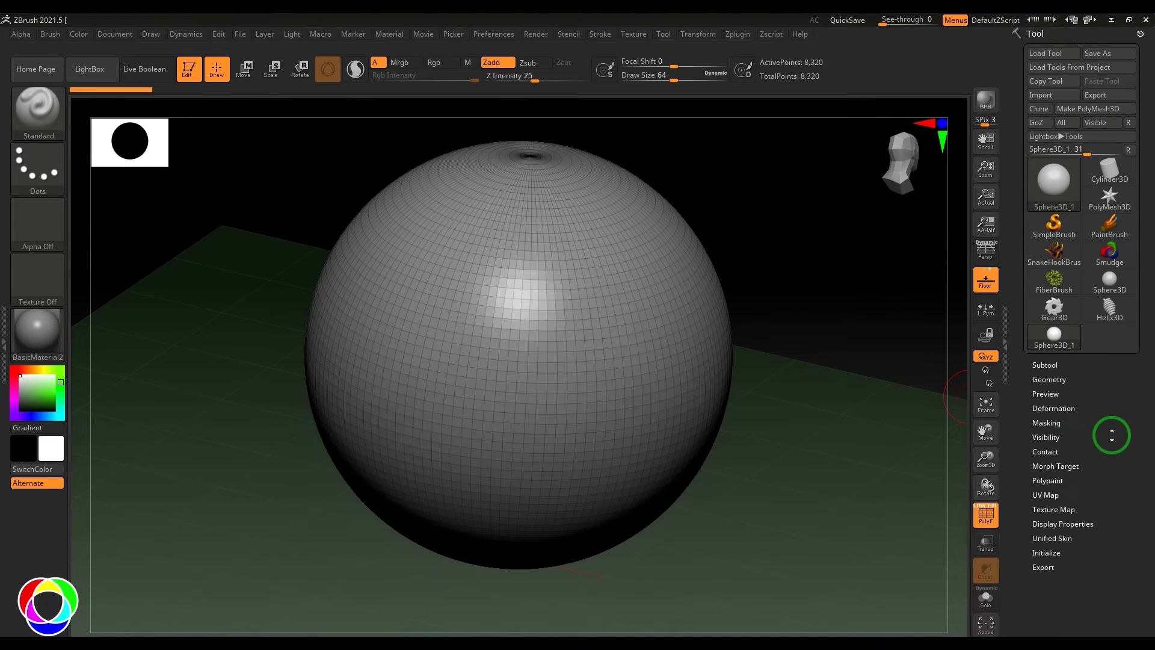
Open the sphere's Initialize settings and reduce both HDivide and VDivide to 8
{"action": "scroll", "coordinate": [1111, 432], "scroll_direction": "down", "scroll_amount": 5}
{"action": "left_click", "coordinate": [1048, 397]}
{"action": "scroll", "coordinate": [1095, 306], "scroll_direction": "down", "scroll_amount": 2}
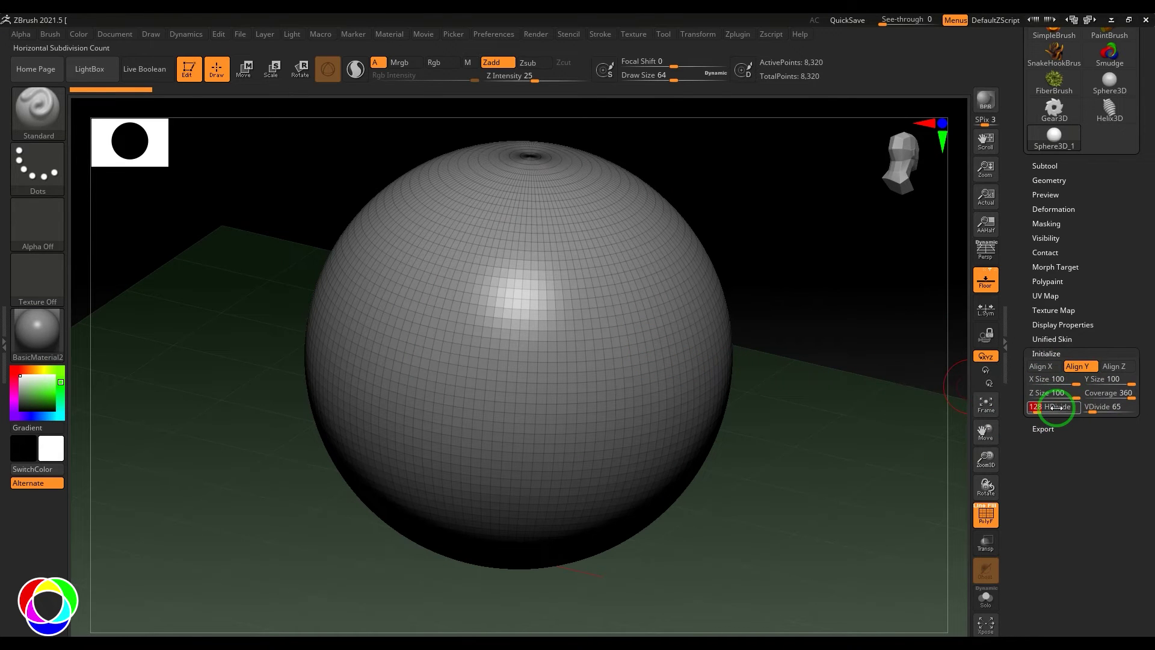
{"action": "mouse_move", "coordinate": [1054, 407]}
{"action": "left_mouse_down"}
{"action": "mouse_move", "coordinate": [1095, 407]}
{"action": "mouse_move", "coordinate": [1032, 381]}
{"action": "mouse_move", "coordinate": [1105, 385]}
{"action": "mouse_move", "coordinate": [1045, 391]}
{"action": "mouse_move", "coordinate": [1059, 394]}
{"action": "left_mouse_up"}
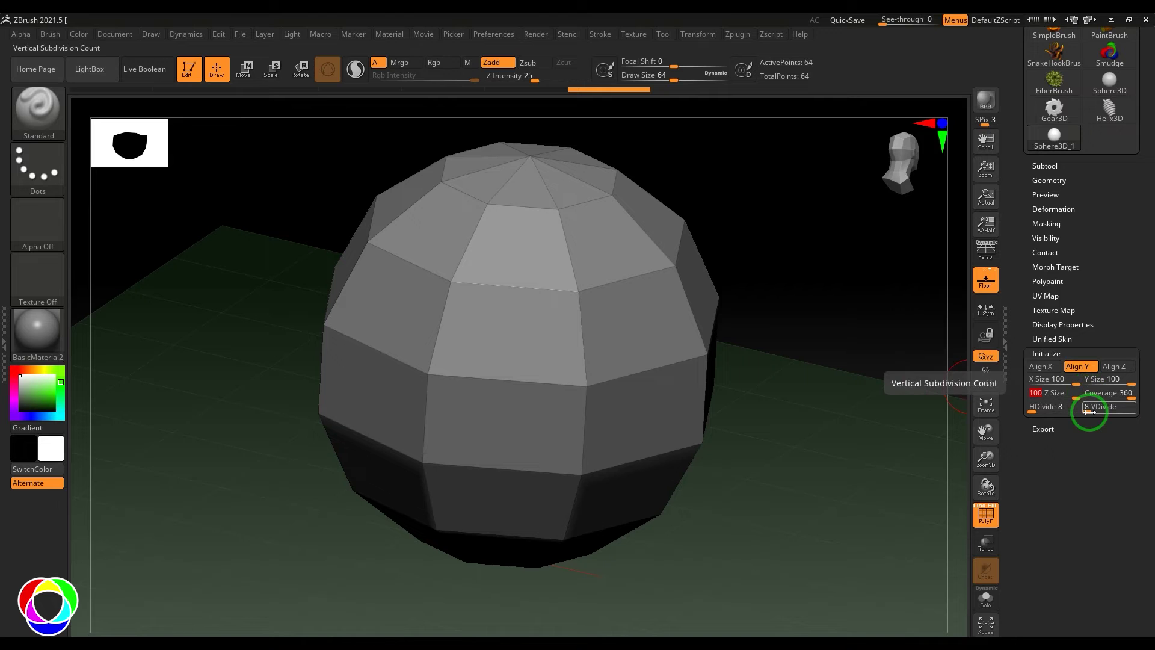
Set the sphere's HDivide and VDivide to 50 each
{"action": "left_click", "coordinate": [1049, 406]}
{"action": "type", "text": "50"}
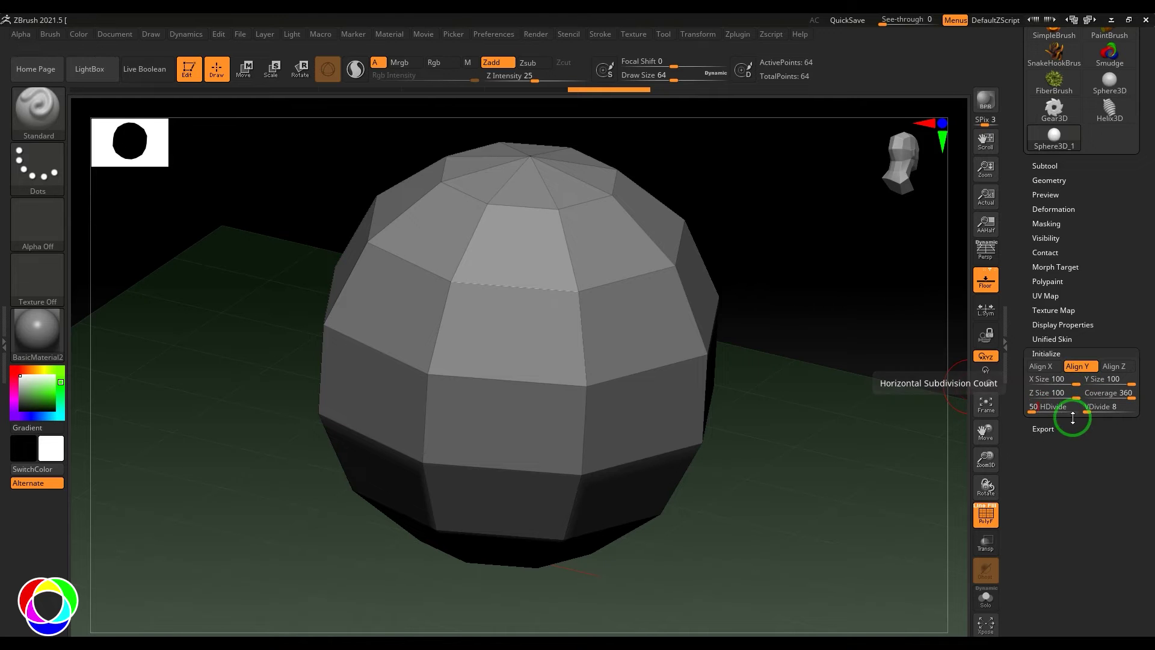
{"action": "key", "text": "Return"}
{"action": "left_click", "coordinate": [1101, 407]}
{"action": "type", "text": "50"}
{"action": "key", "text": "Return"}
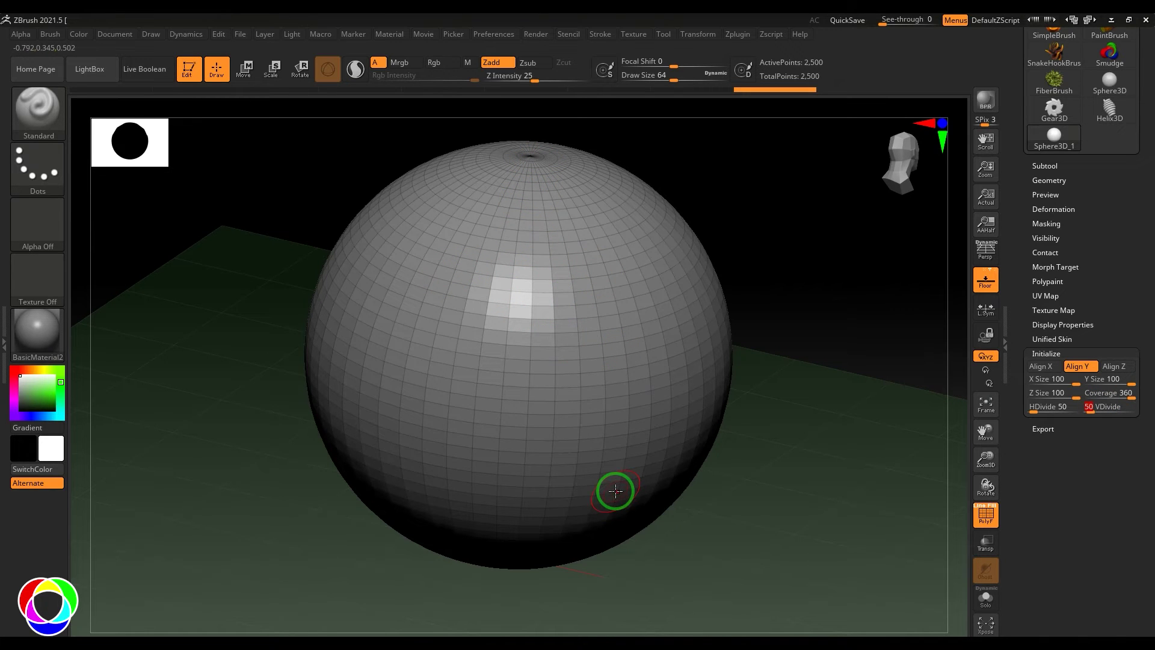
Try a Coverage of 180 on the sphere, inspect the cut face and restore the Coverage to 360
{"action": "left_click_drag", "start_coordinate": [840, 294], "coordinate": [831, 358]}
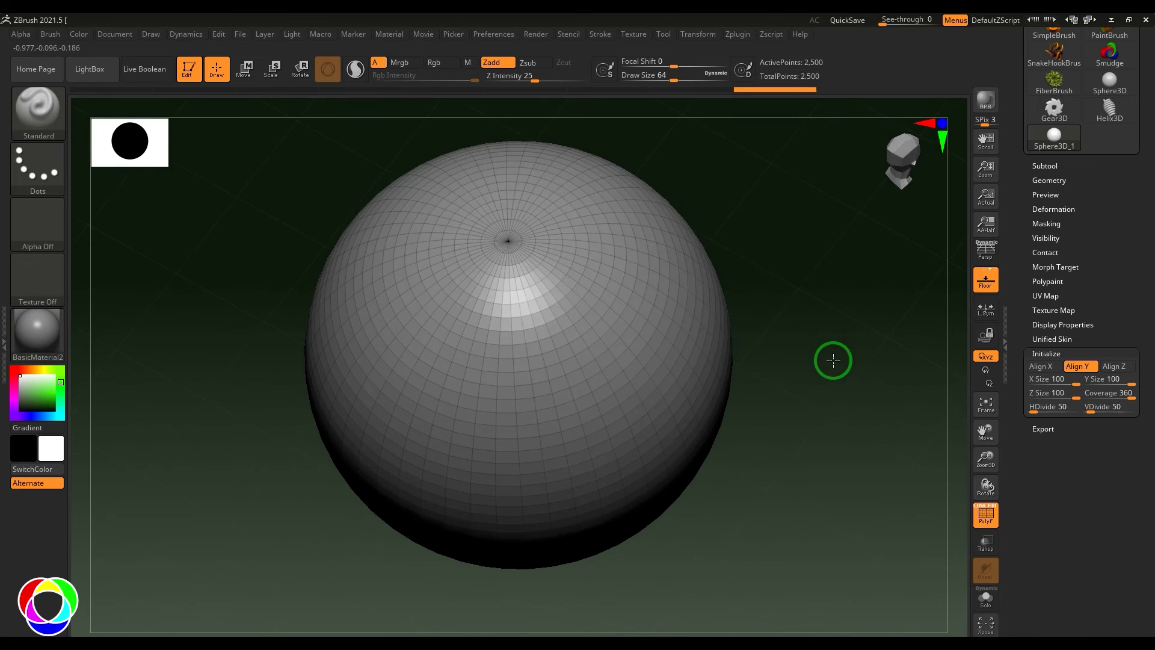
{"action": "left_click_drag", "start_coordinate": [1129, 397], "coordinate": [1111, 398]}
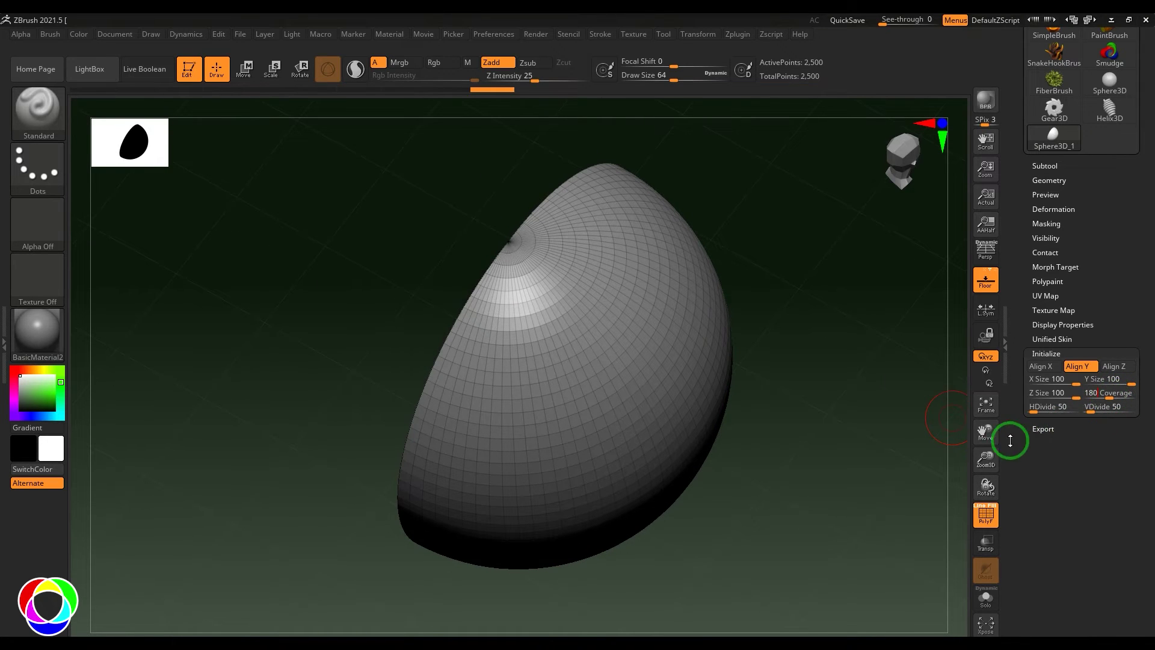
{"action": "left_click_drag", "start_coordinate": [840, 446], "coordinate": [850, 365]}
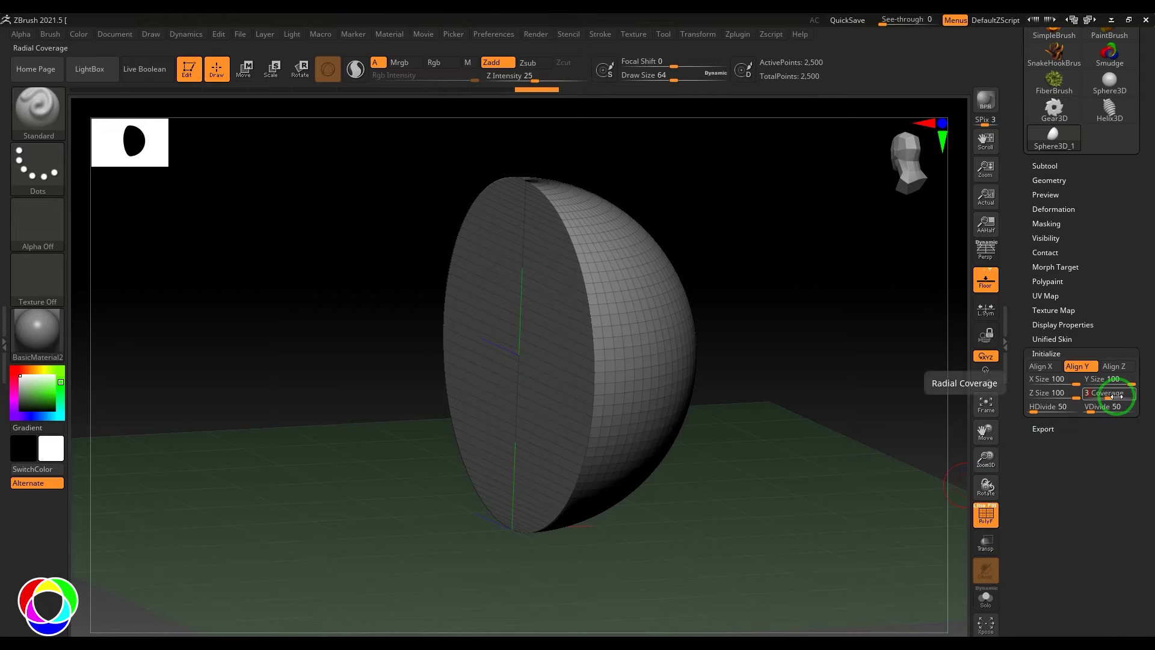
{"action": "left_click_drag", "start_coordinate": [1117, 396], "coordinate": [1134, 396]}
{"action": "left_click_drag", "start_coordinate": [771, 285], "coordinate": [795, 318]}
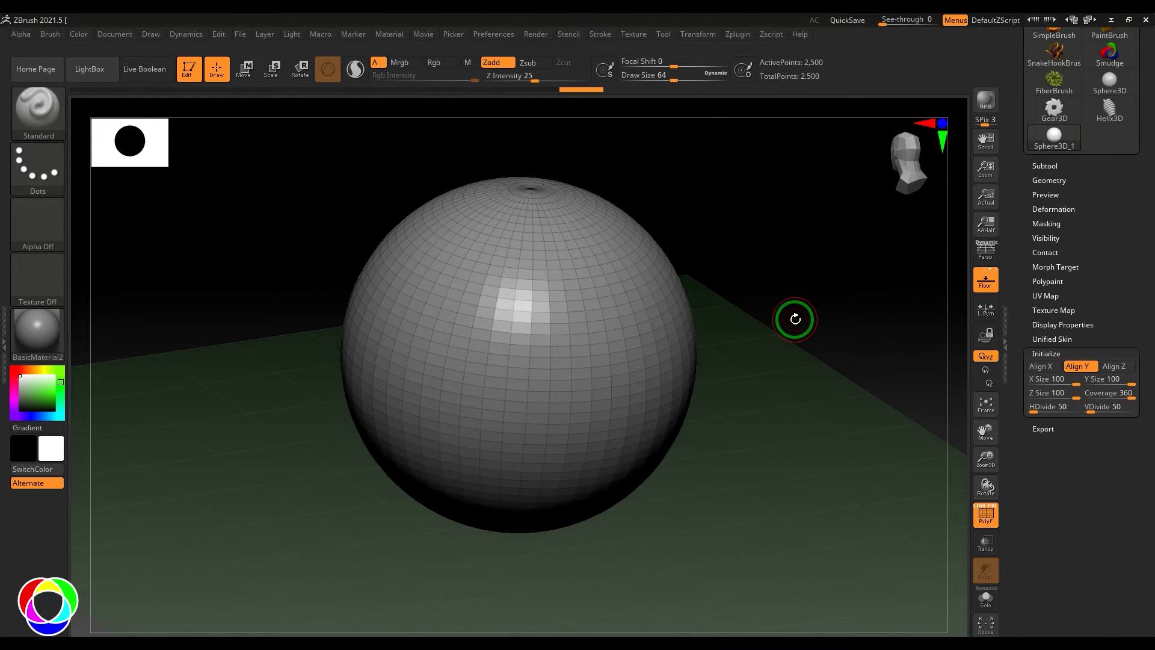
Try to sculpt on the primitive sphere, and convert it to a PolyMesh3D
{"action": "left_click", "coordinate": [572, 317]}
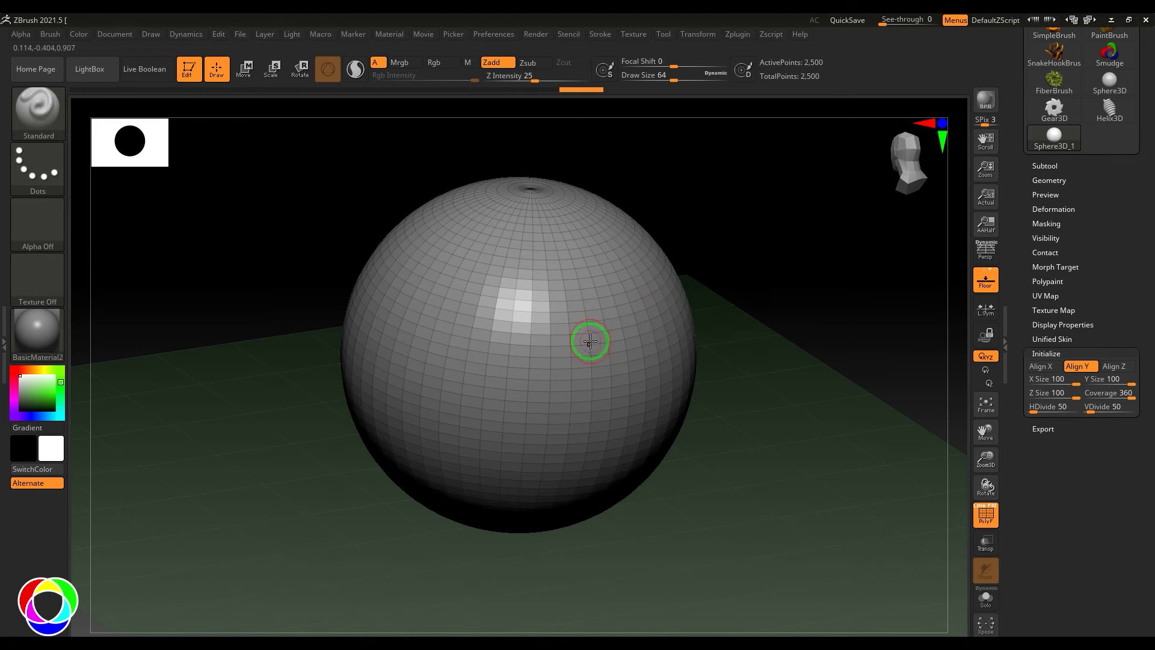
{"action": "left_click_drag", "start_coordinate": [1143, 213], "coordinate": [1152, 306]}
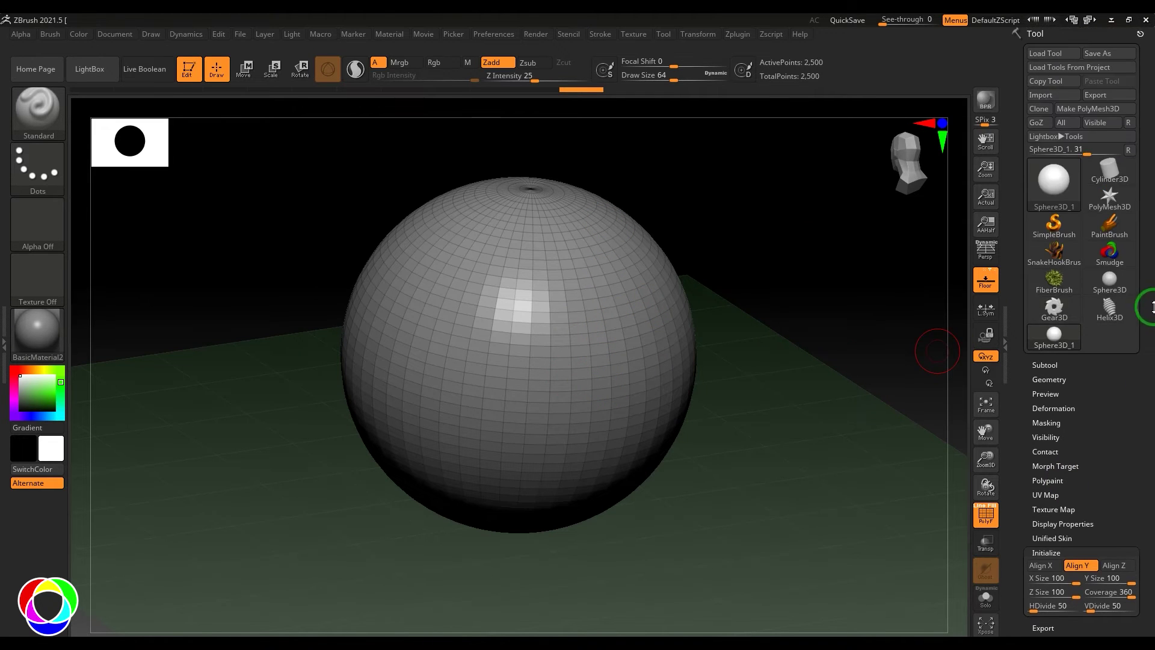
{"action": "left_click", "coordinate": [1084, 110]}
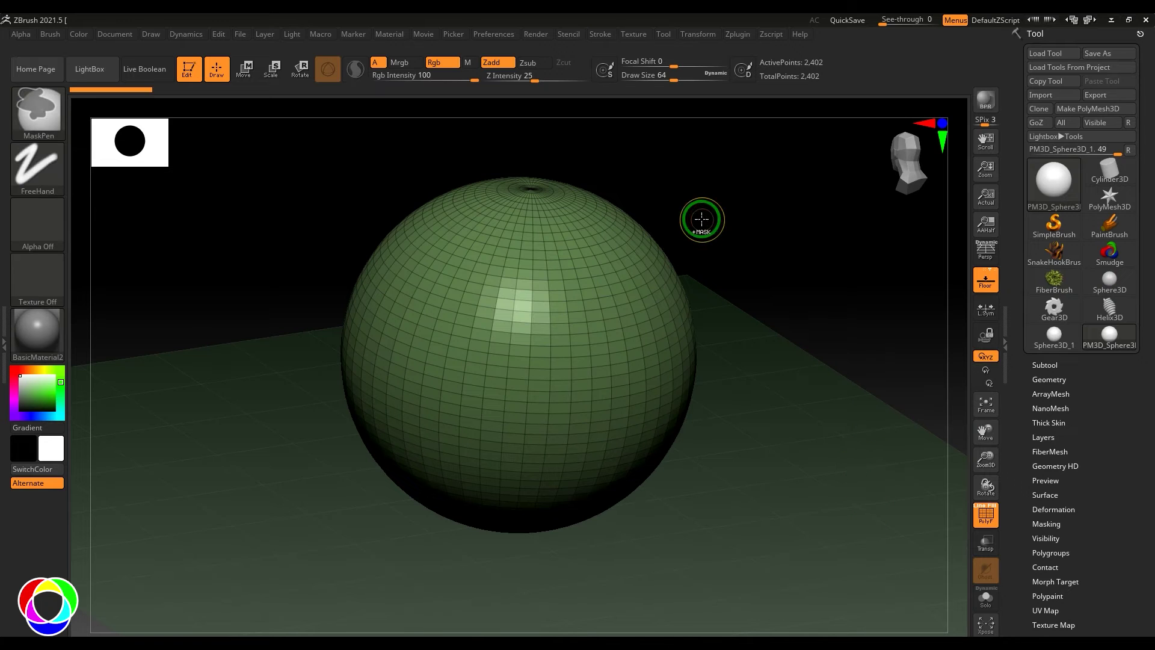
Regroup the PolyMesh3D sphere several times to give its single polygroup a different colour
{"action": "key", "text": "ctrl+w"}
{"action": "key", "text": "ctrl+w"}
{"action": "key", "text": "ctrl+w"}
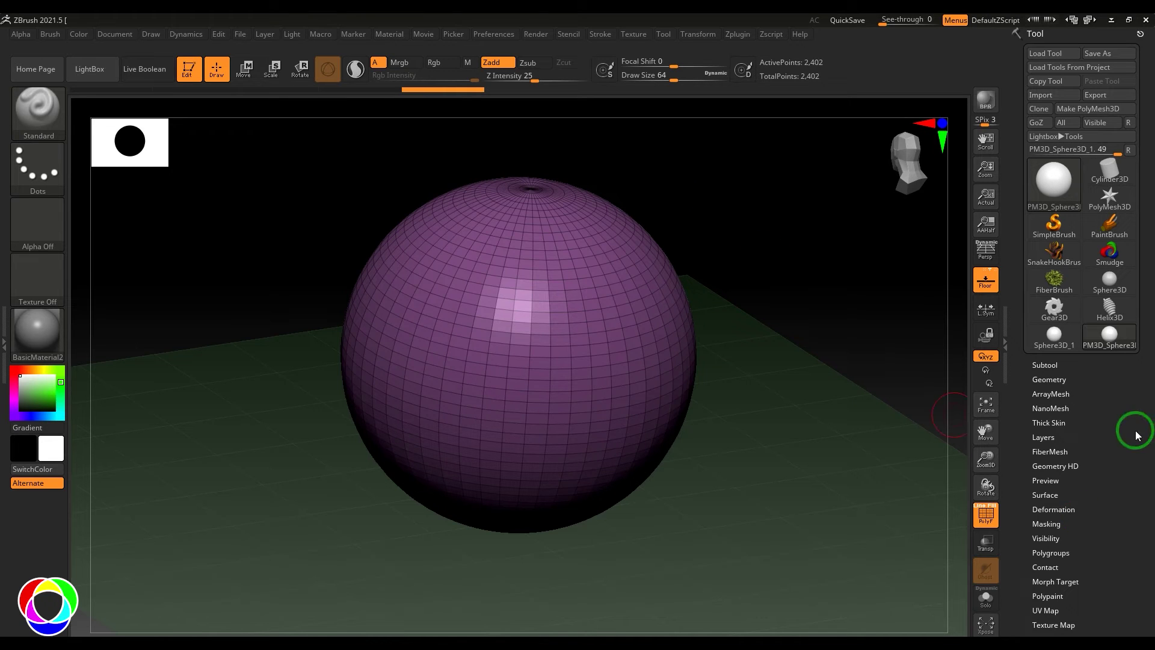
Toggle the sphere's PolyFrame display on and off to compare both views, leaving it off
{"action": "left_click_drag", "start_coordinate": [1116, 451], "coordinate": [1116, 414]}
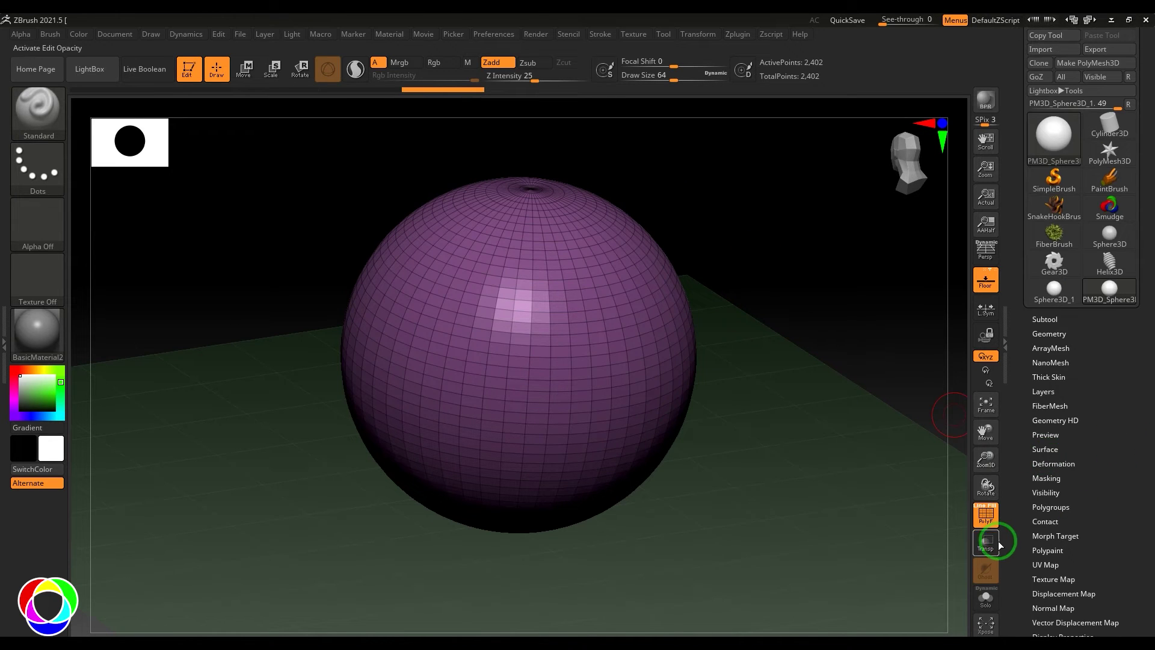
{"action": "left_click", "coordinate": [986, 514]}
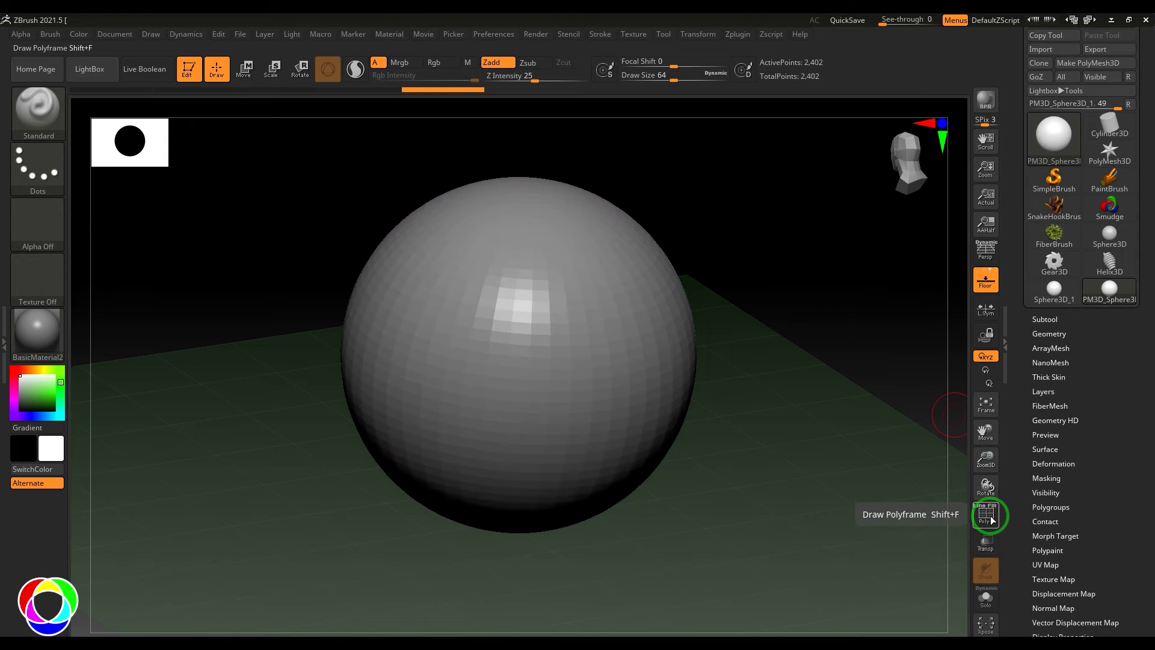
{"action": "left_click", "coordinate": [991, 520]}
{"action": "left_click", "coordinate": [990, 520]}
{"action": "left_click", "coordinate": [990, 519]}
{"action": "left_click", "coordinate": [991, 520]}
{"action": "left_click", "coordinate": [991, 520]}
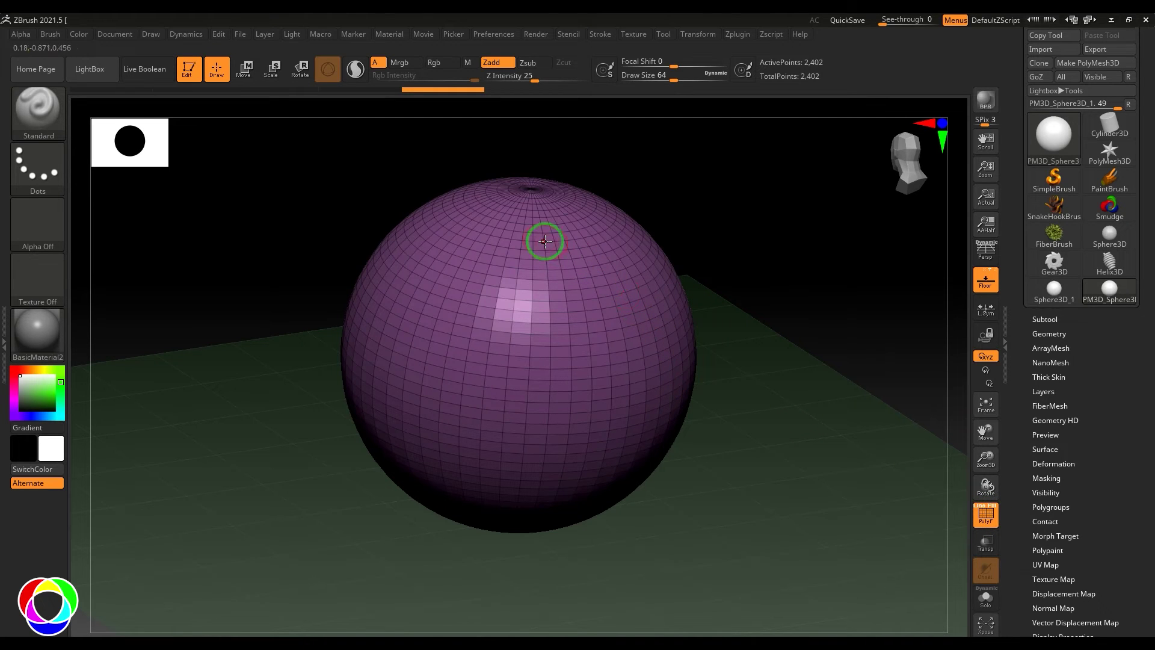
{"action": "left_click", "coordinate": [989, 520]}
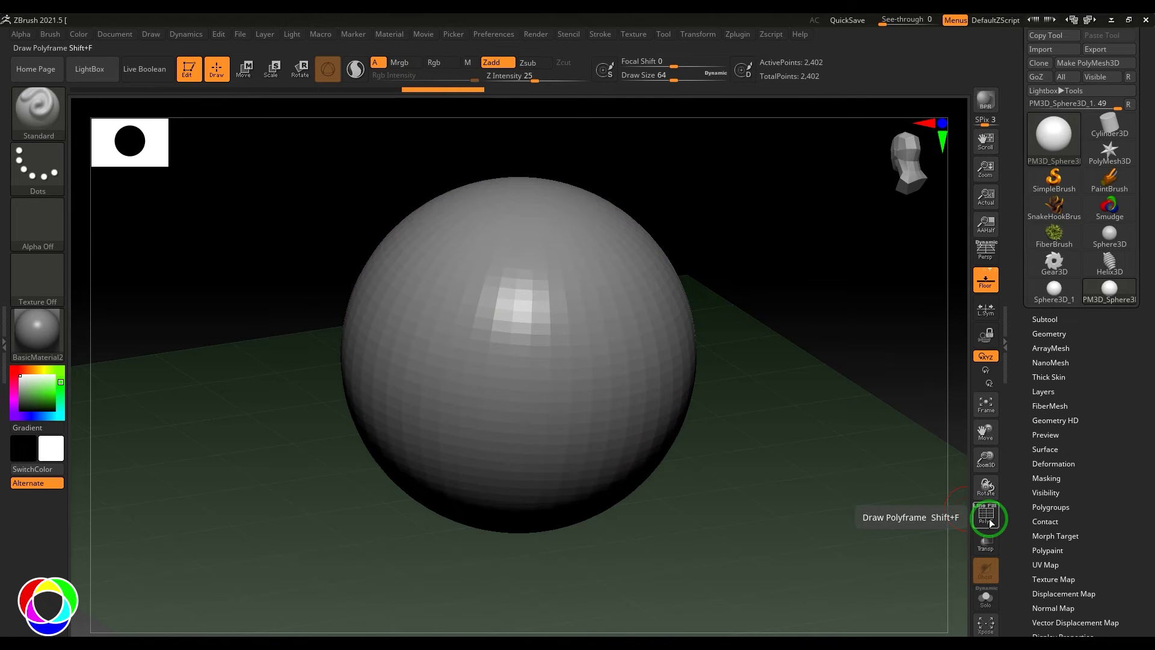
Try the Gold material on the sphere and compare it with the PolyFrame display on and off
{"action": "left_click", "coordinate": [52, 330]}
{"action": "left_click", "coordinate": [552, 364]}
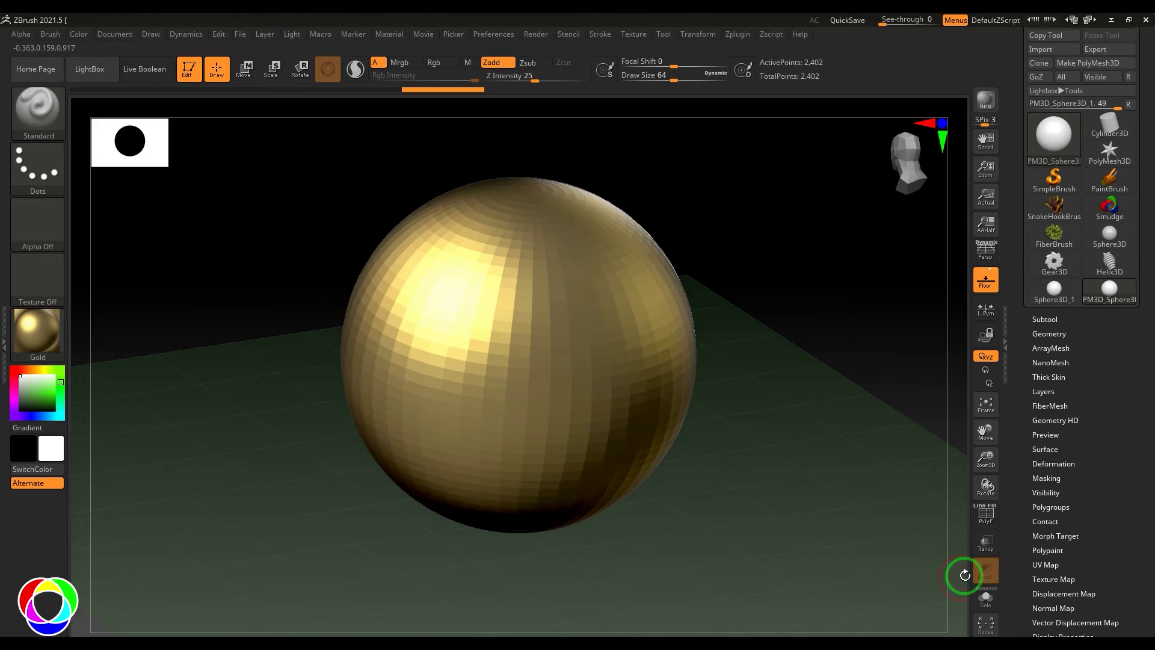
{"action": "left_click", "coordinate": [986, 514]}
{"action": "left_click", "coordinate": [986, 514]}
{"action": "left_click", "coordinate": [991, 518]}
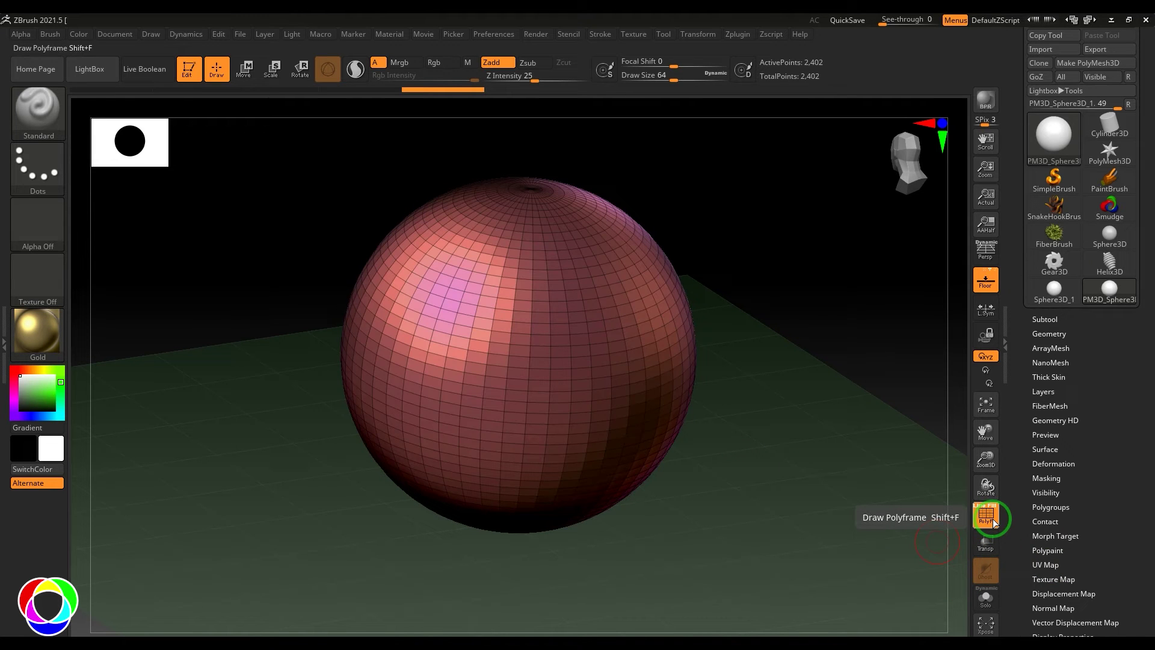
{"action": "left_click", "coordinate": [992, 517]}
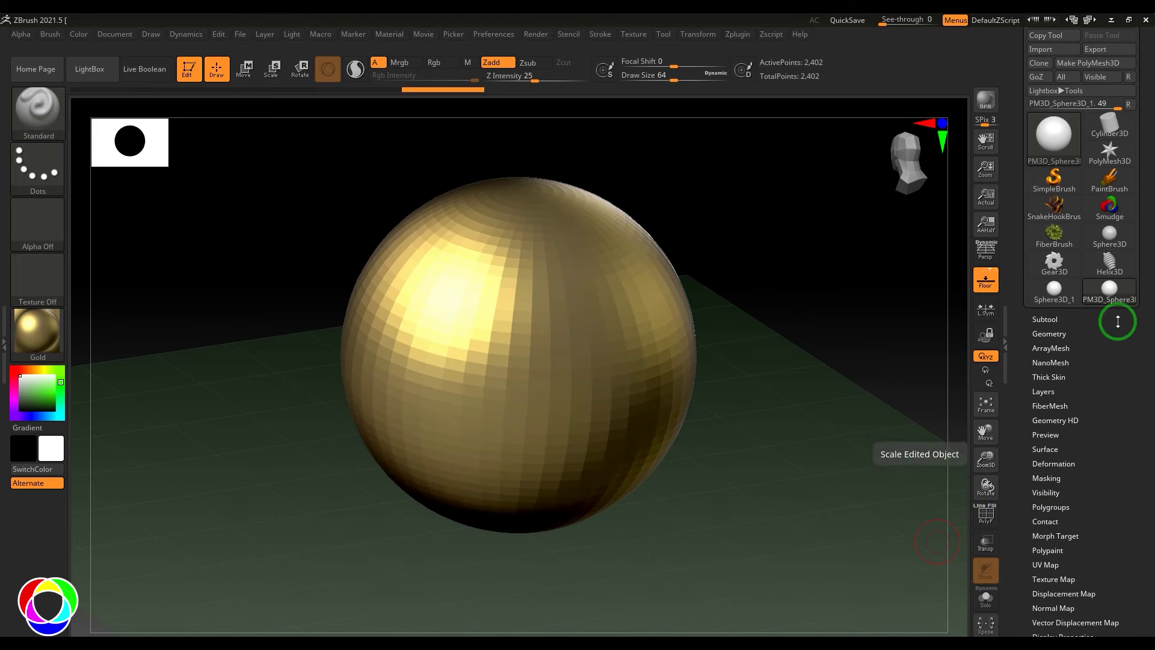
Apply BasicMaterial2 to the sphere and sculpt a few test strokes on its front with the Standard brush
{"action": "left_click", "coordinate": [37, 331]}
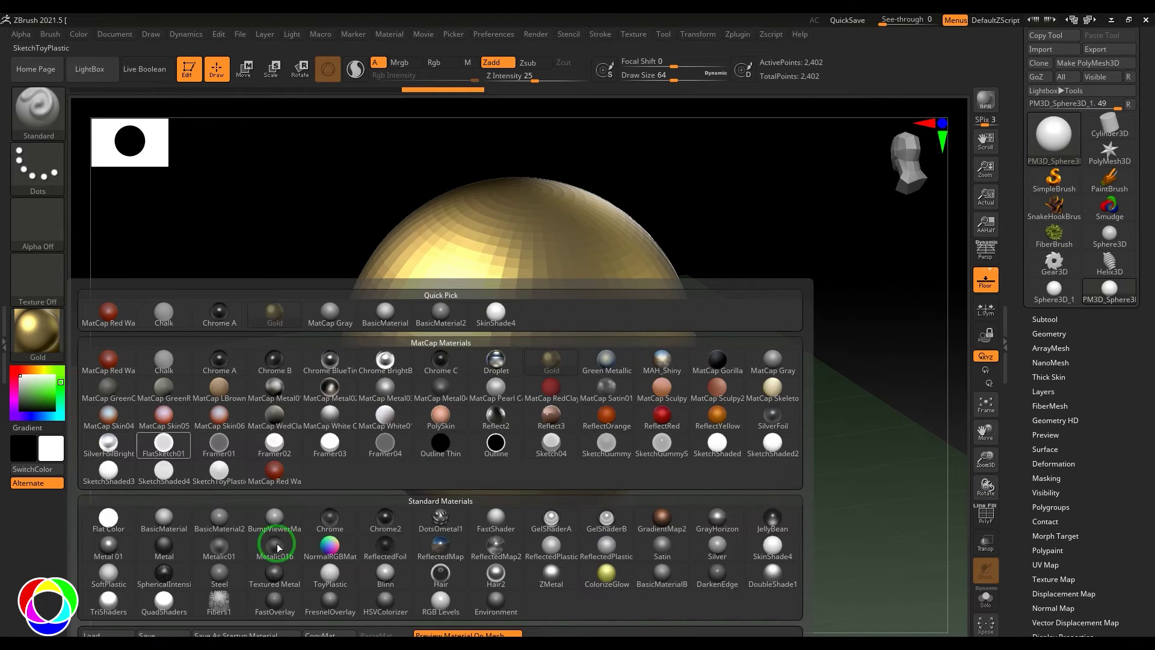
{"action": "left_click", "coordinate": [219, 518]}
{"action": "mouse_move", "coordinate": [541, 299]}
{"action": "left_mouse_down"}
{"action": "mouse_move", "coordinate": [591, 369]}
{"action": "mouse_move", "coordinate": [538, 445]}
{"action": "mouse_move", "coordinate": [490, 385]}
{"action": "mouse_move", "coordinate": [474, 442]}
{"action": "left_mouse_up"}
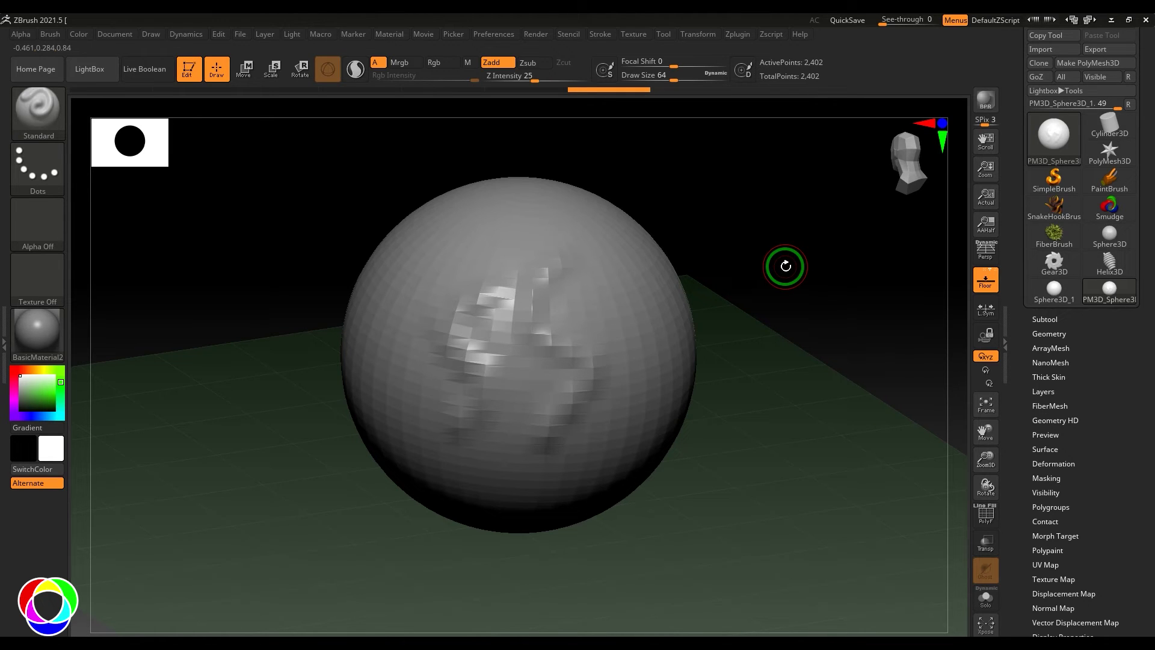
Open the sphere's Geometry settings and subdivide the mesh to SDiv level 3
{"action": "left_click", "coordinate": [1057, 333]}
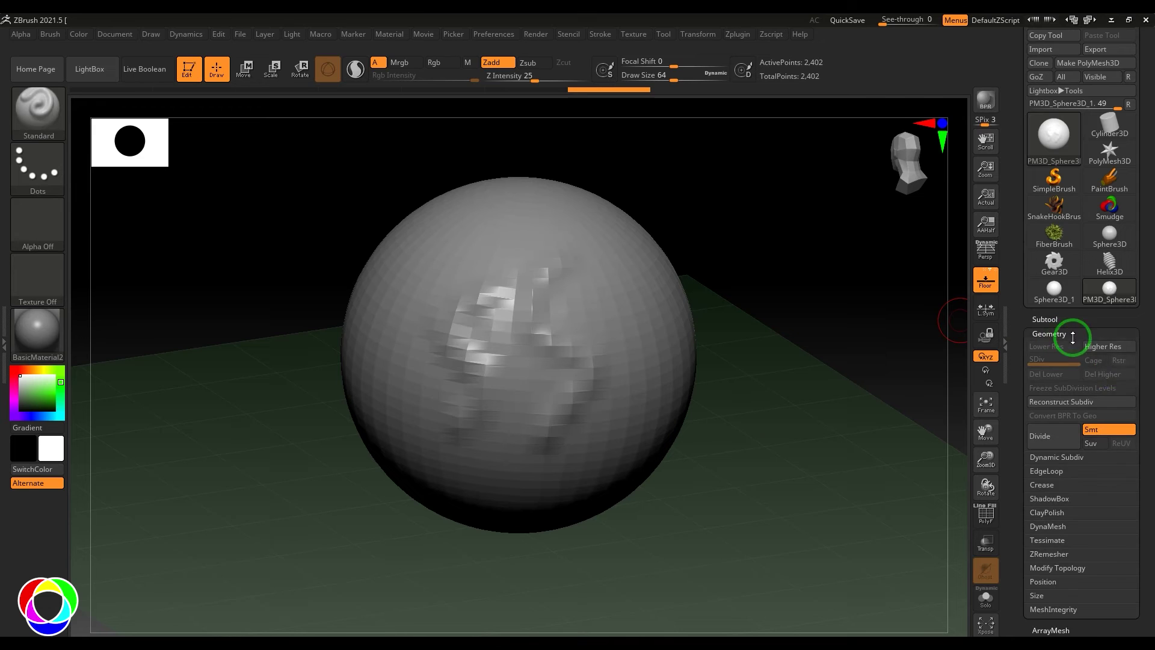
{"action": "left_click_drag", "start_coordinate": [1142, 381], "coordinate": [1152, 343]}
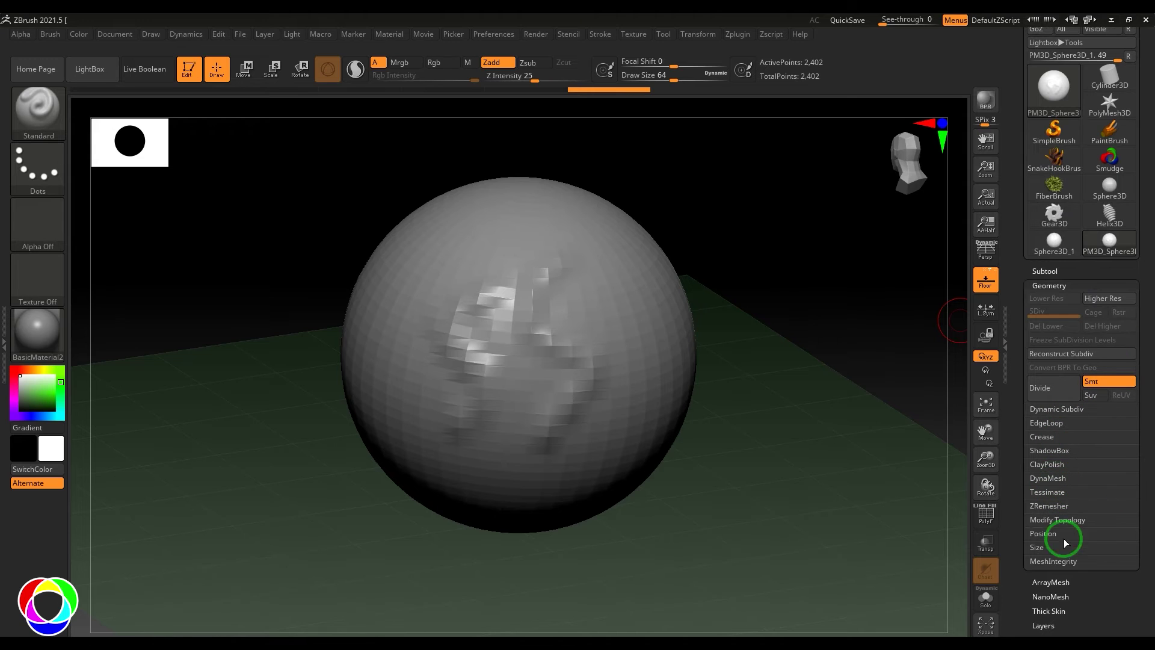
{"action": "left_click", "coordinate": [1050, 389]}
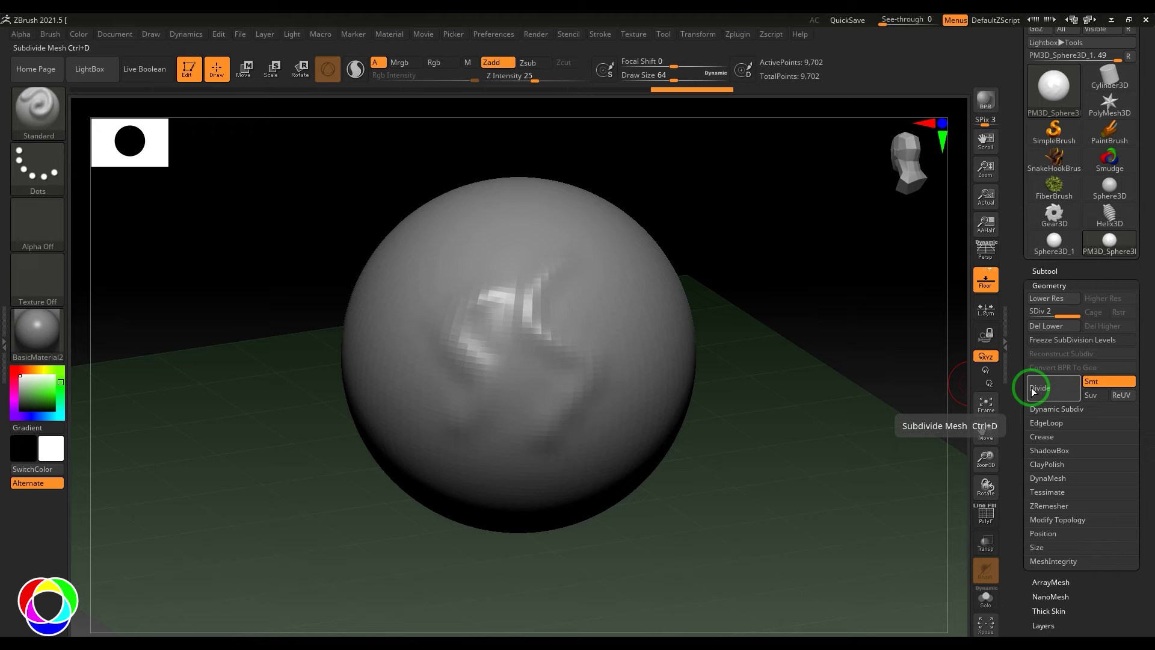
{"action": "key", "text": "ctrl"}
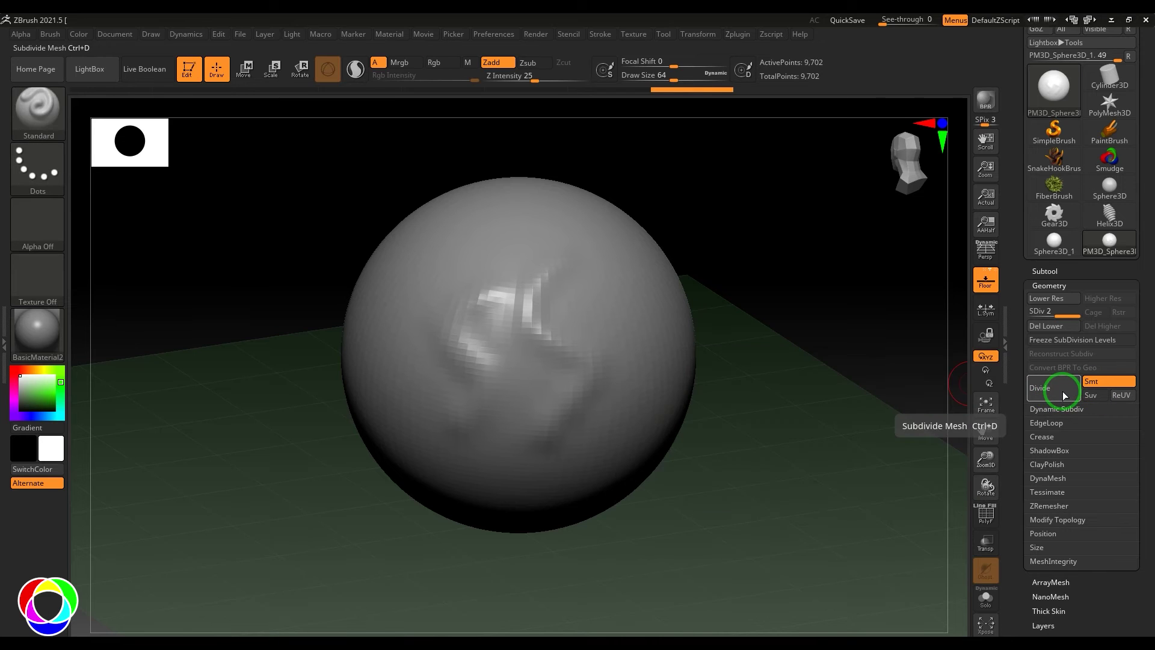
{"action": "key", "text": "ctrl+d"}
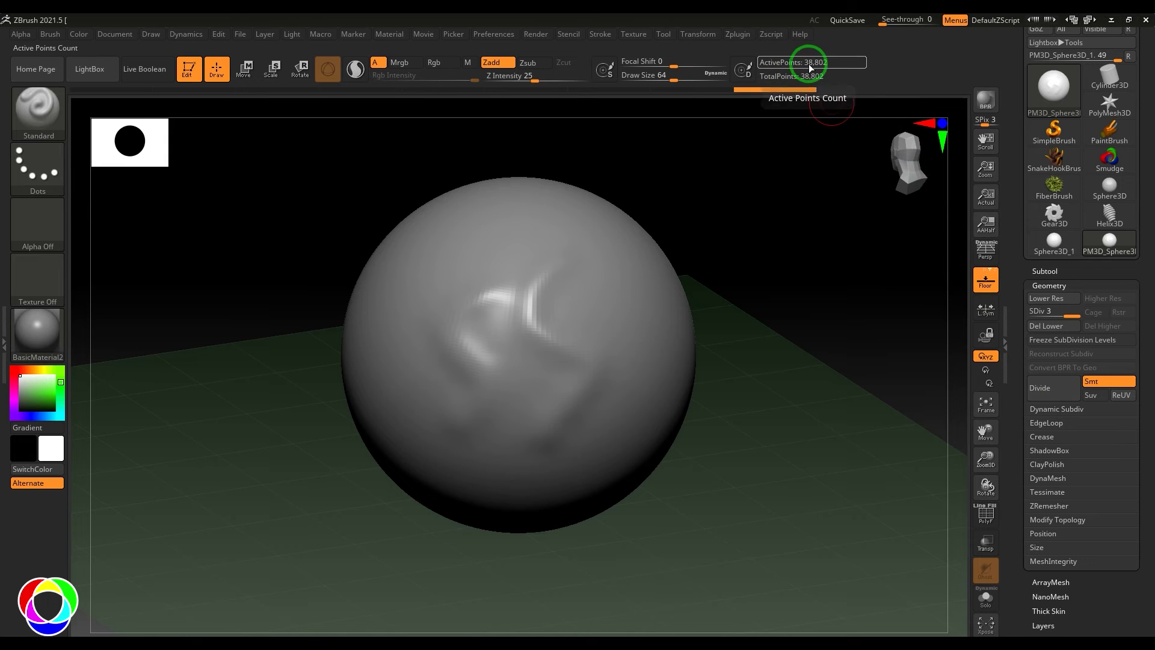
Keep dividing the sphere's mesh until it reaches SDiv level 8
{"action": "left_click", "coordinate": [1066, 388]}
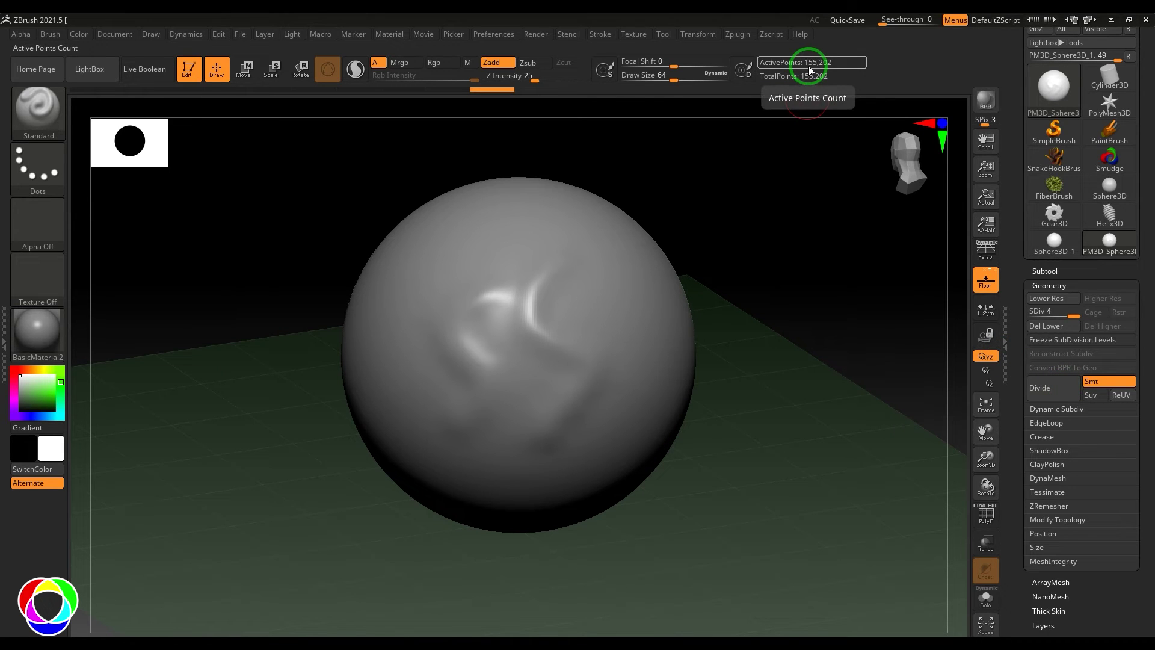
{"action": "left_click", "coordinate": [1059, 388]}
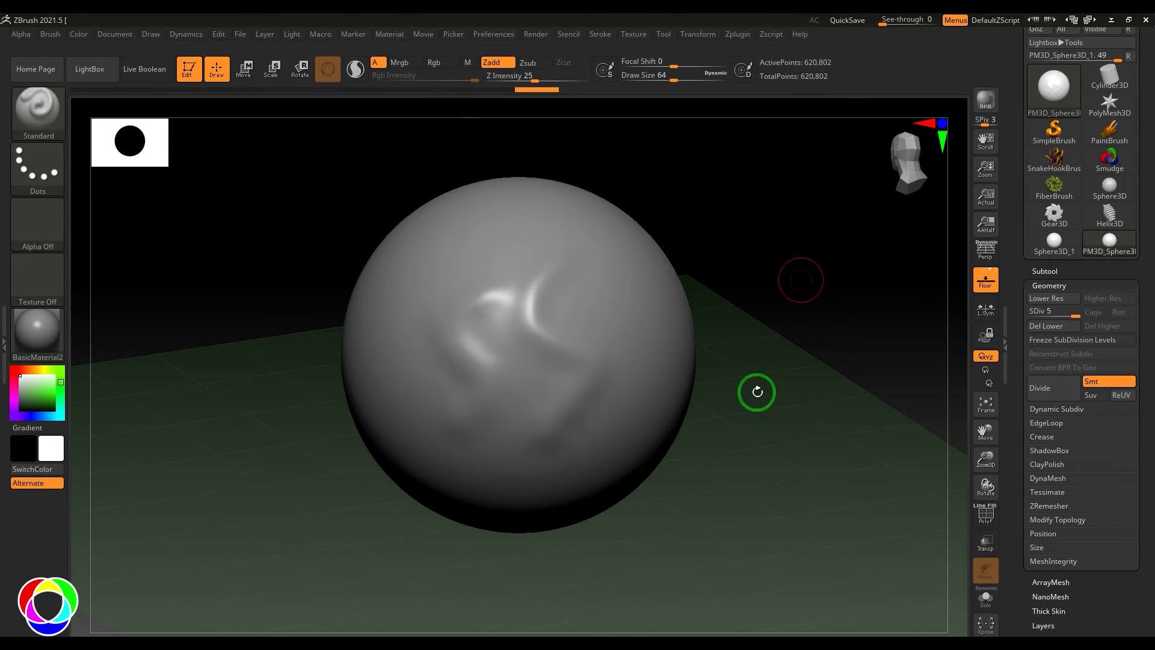
{"action": "left_click", "coordinate": [1052, 392]}
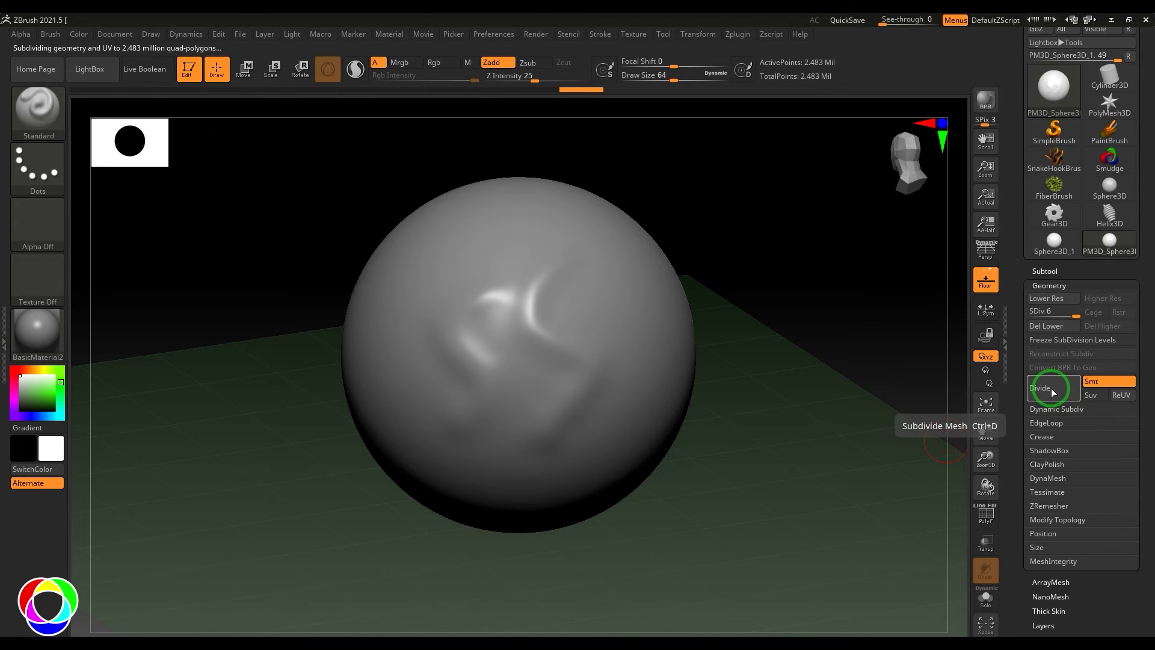
{"action": "left_click", "coordinate": [1052, 392]}
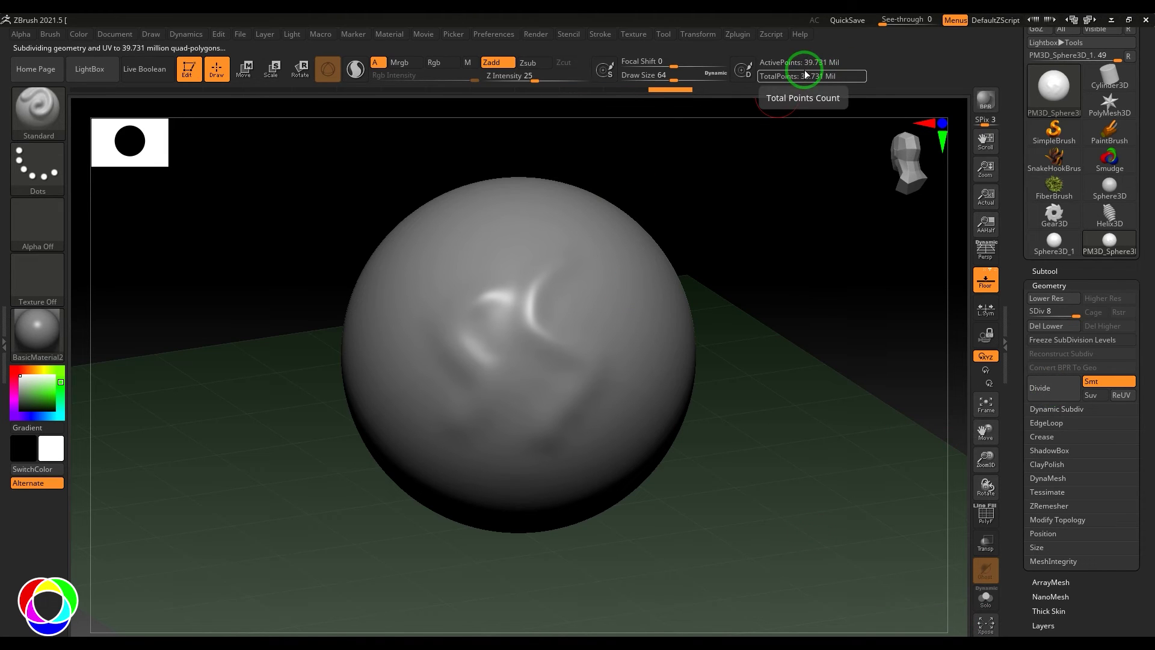
{"action": "left_click", "coordinate": [1044, 388]}
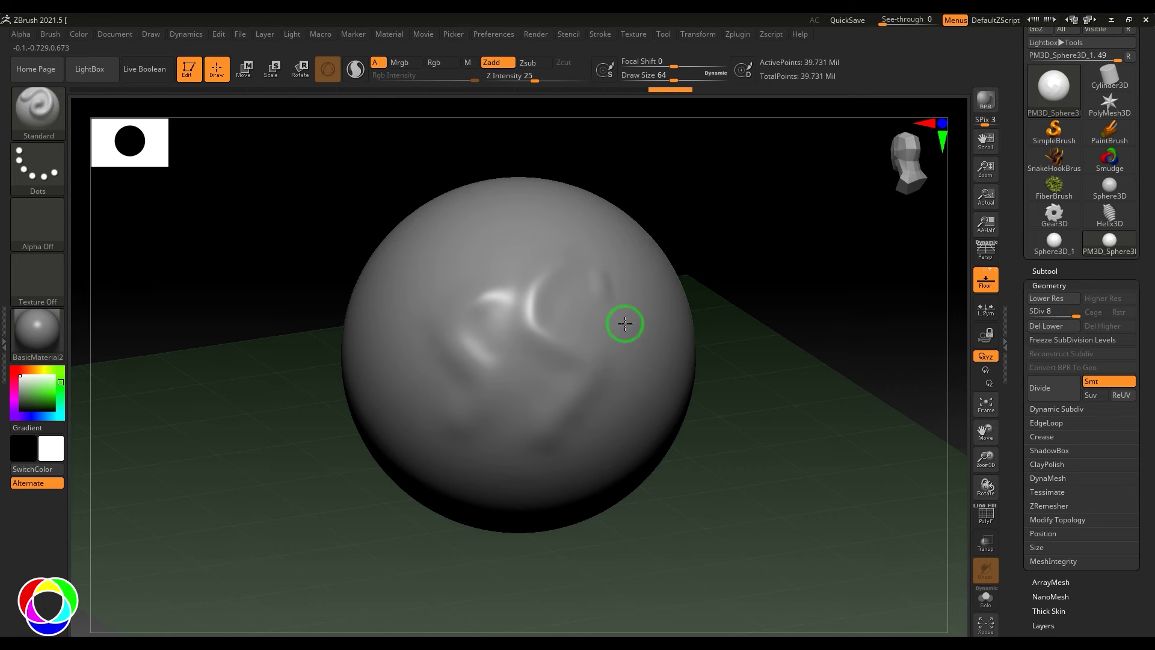
Sculpt several smooth curved strokes across the front and side of the subdivided sphere at Draw Size 64
{"action": "right_click_drag", "start_coordinate": [625, 324], "coordinate": [712, 364]}
{"action": "left_click_drag", "start_coordinate": [650, 353], "coordinate": [642, 446]}
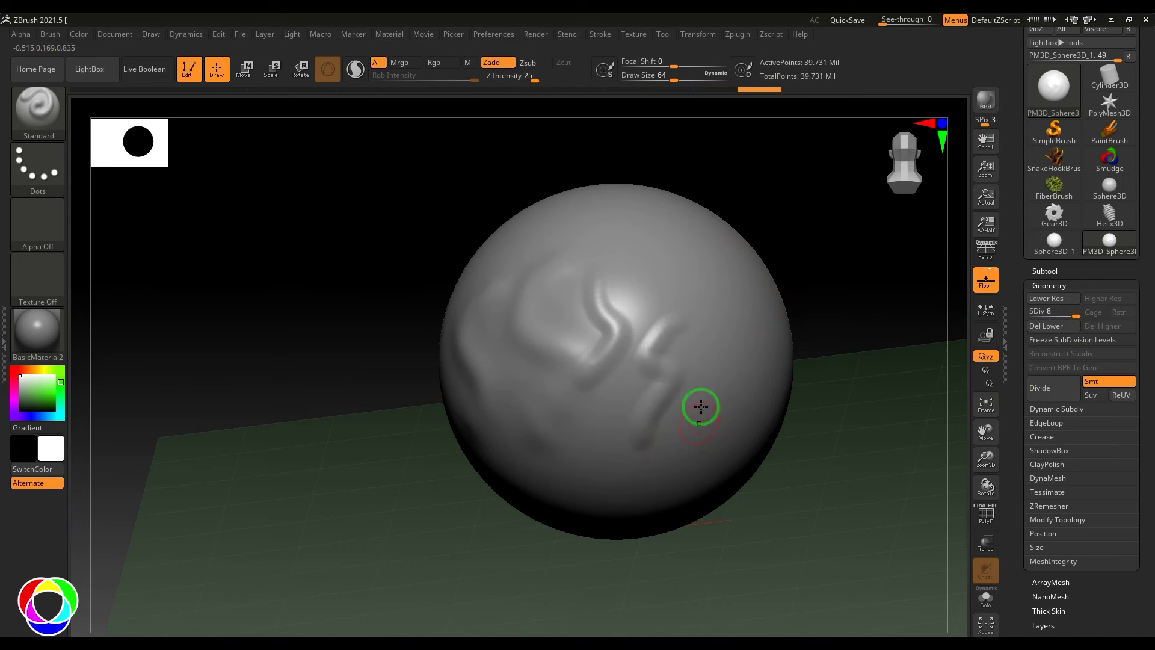
{"action": "right_click_drag", "start_coordinate": [728, 323], "coordinate": [848, 240]}
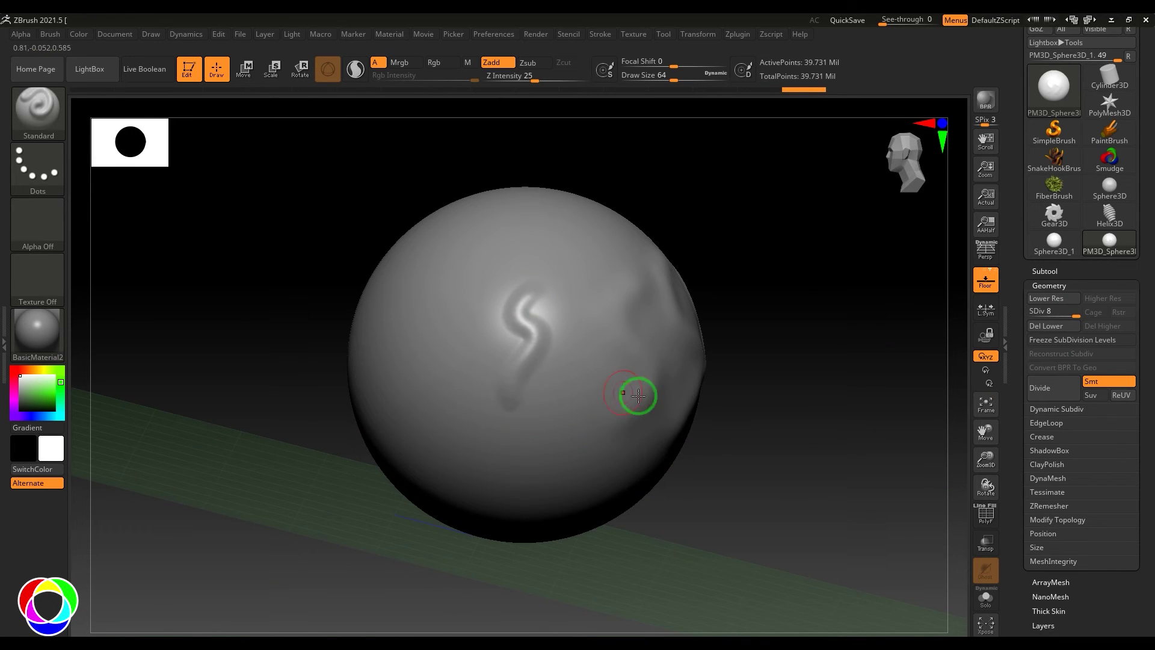
{"action": "right_click_drag", "start_coordinate": [766, 381], "coordinate": [796, 342], "text": "shift"}
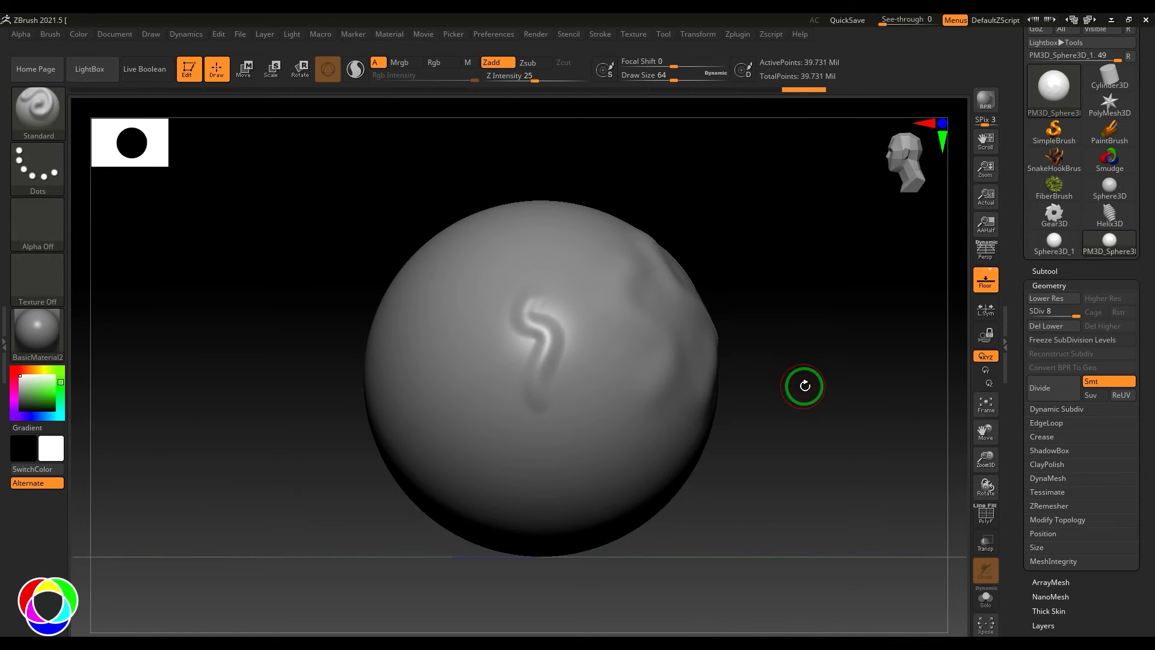
Reduce the Draw Size to about 43 and sculpt an S-shaped stroke and a zigzag stroke beside the earlier ones
{"action": "right_click_drag", "start_coordinate": [805, 385], "coordinate": [822, 363]}
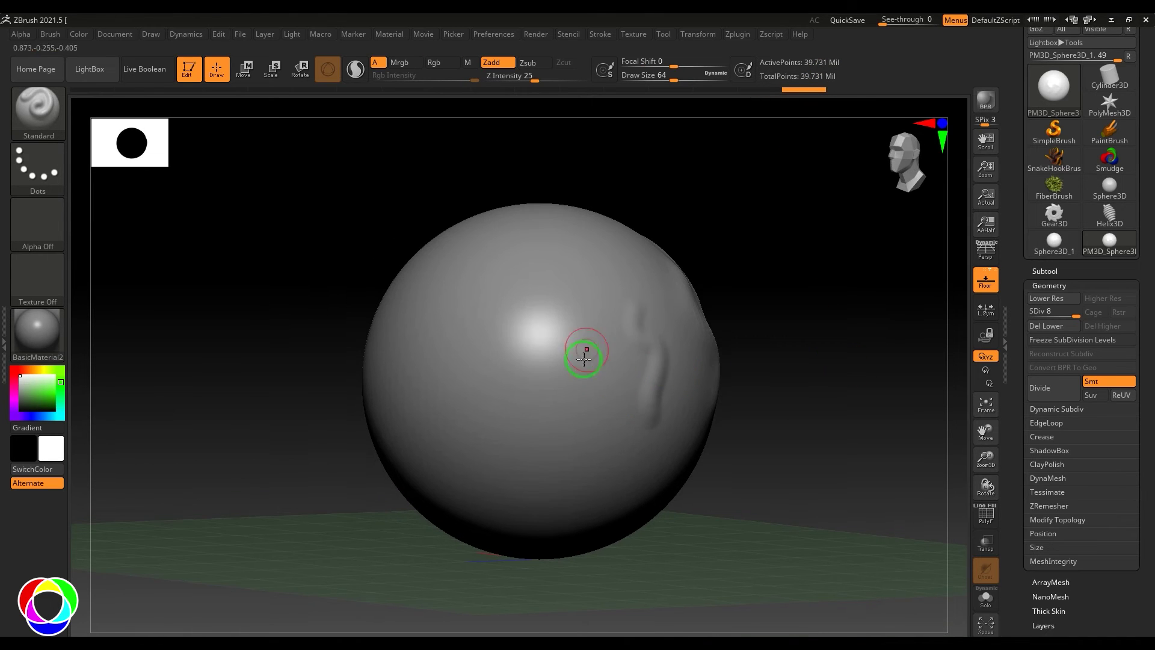
{"action": "key", "text": "s"}
{"action": "left_click_drag", "start_coordinate": [567, 385], "coordinate": [583, 348]}
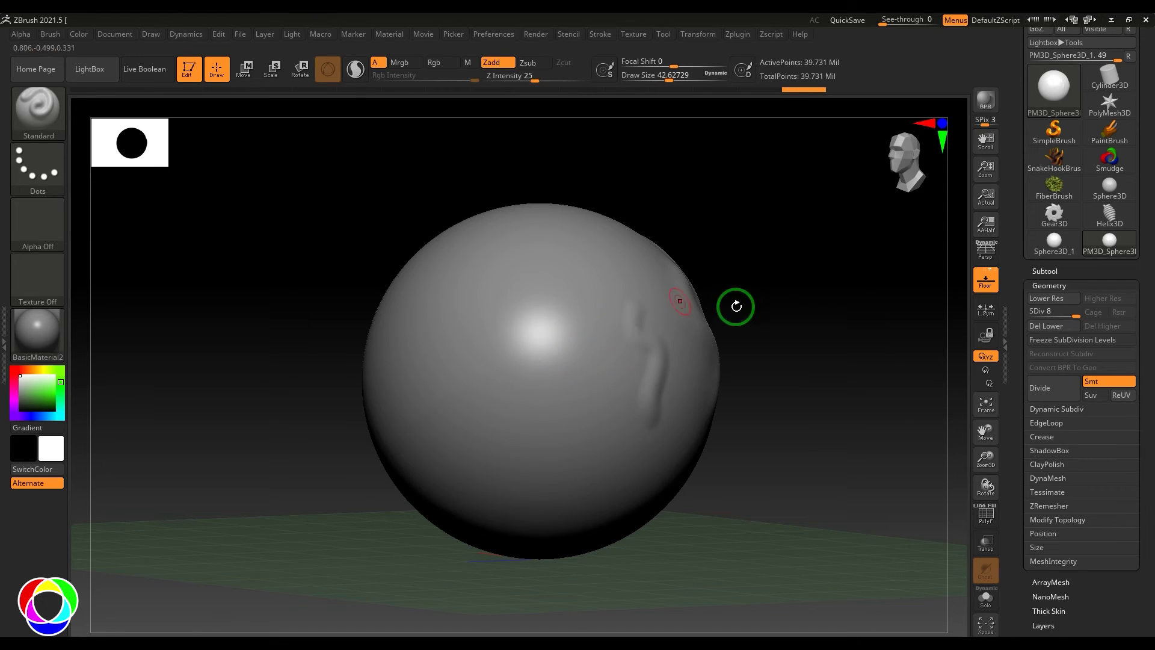
{"action": "mouse_move", "coordinate": [796, 314]}
{"action": "right_mouse_down"}
{"action": "mouse_move", "coordinate": [767, 321]}
{"action": "mouse_move", "coordinate": [813, 304]}
{"action": "right_mouse_up"}
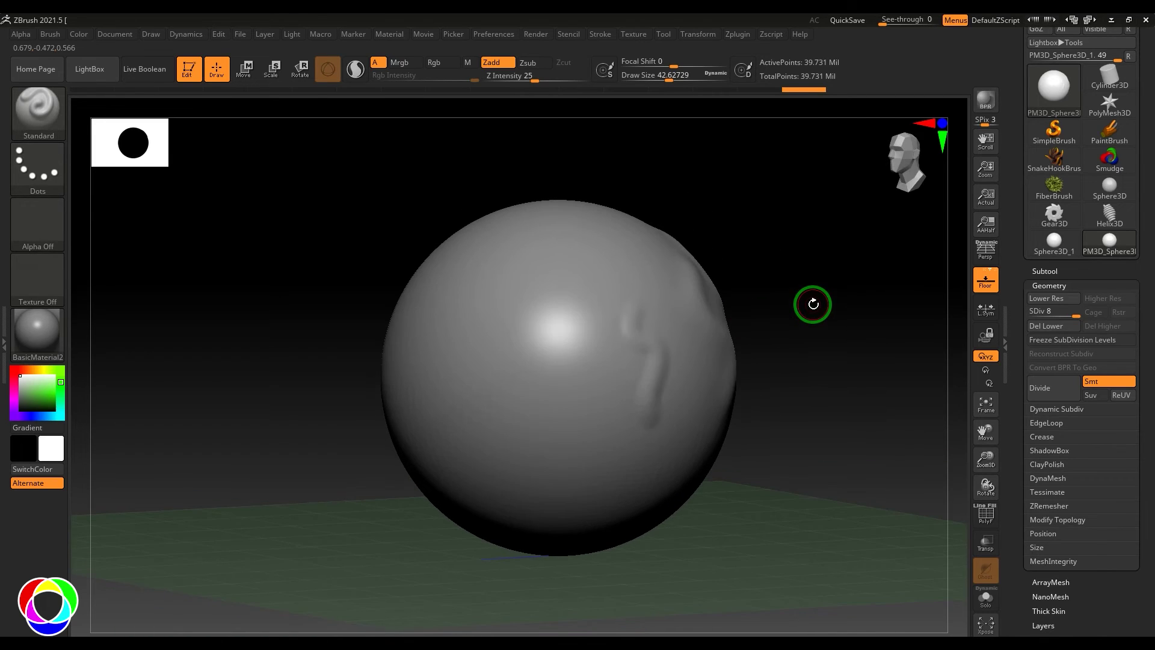
{"action": "mouse_move", "coordinate": [584, 301]}
{"action": "left_mouse_down"}
{"action": "mouse_move", "coordinate": [547, 335]}
{"action": "mouse_move", "coordinate": [563, 388]}
{"action": "left_mouse_up"}
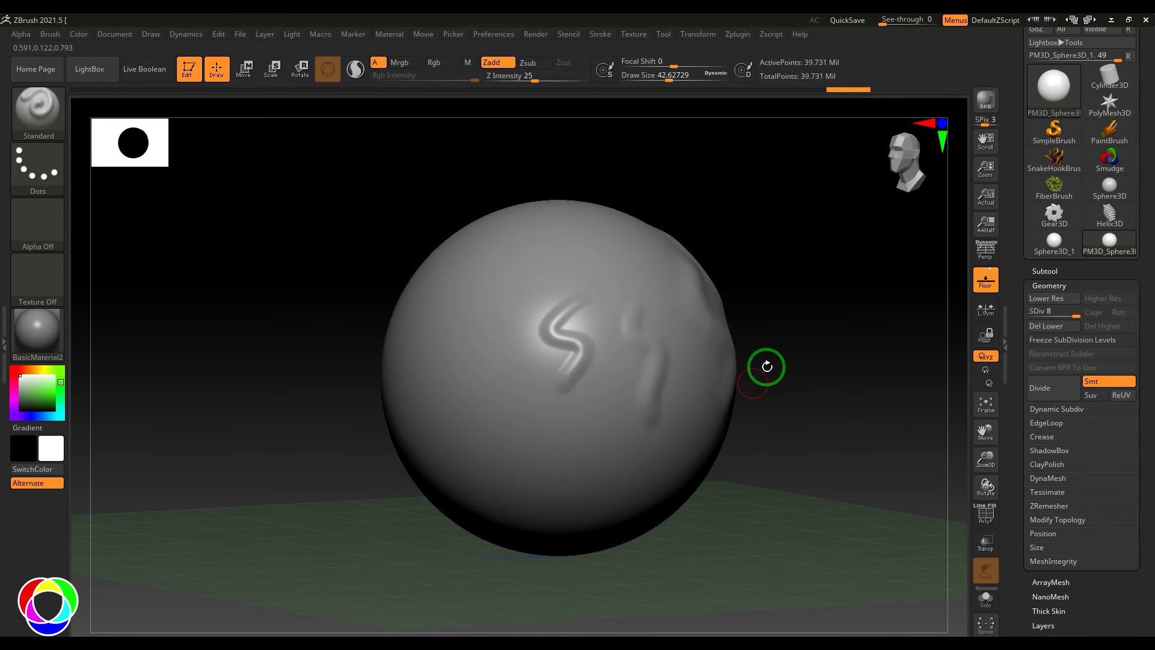
{"action": "left_click_drag", "start_coordinate": [816, 364], "coordinate": [670, 404]}
{"action": "left_click_drag", "start_coordinate": [847, 331], "coordinate": [604, 394]}
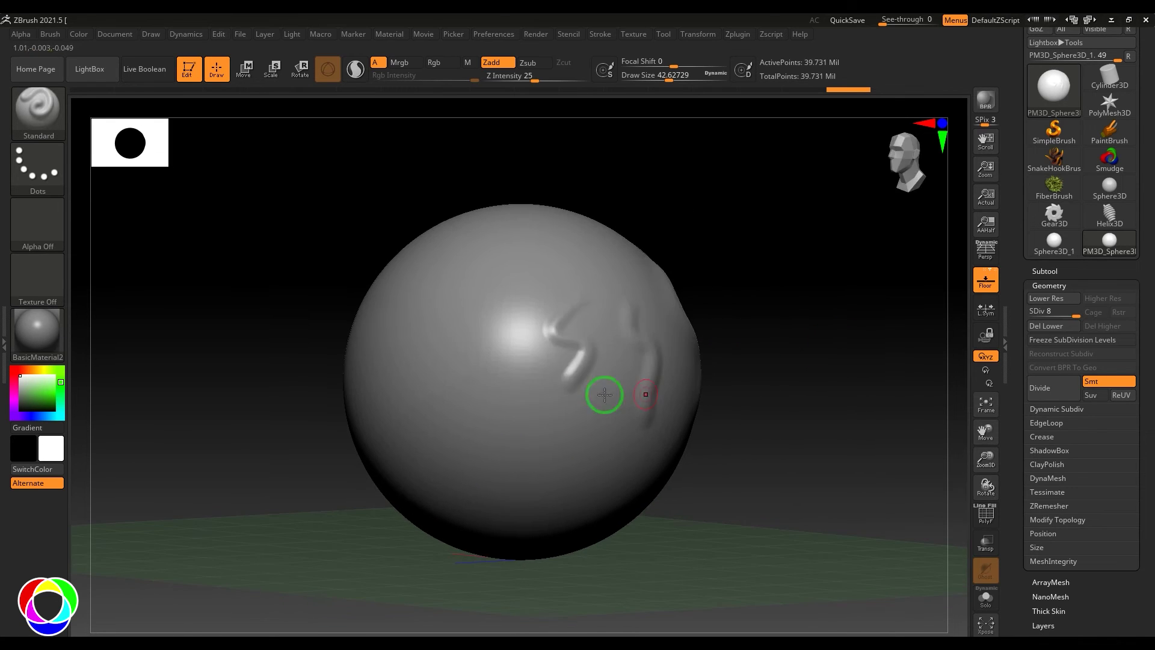
{"action": "left_click_drag", "start_coordinate": [534, 364], "coordinate": [502, 450]}
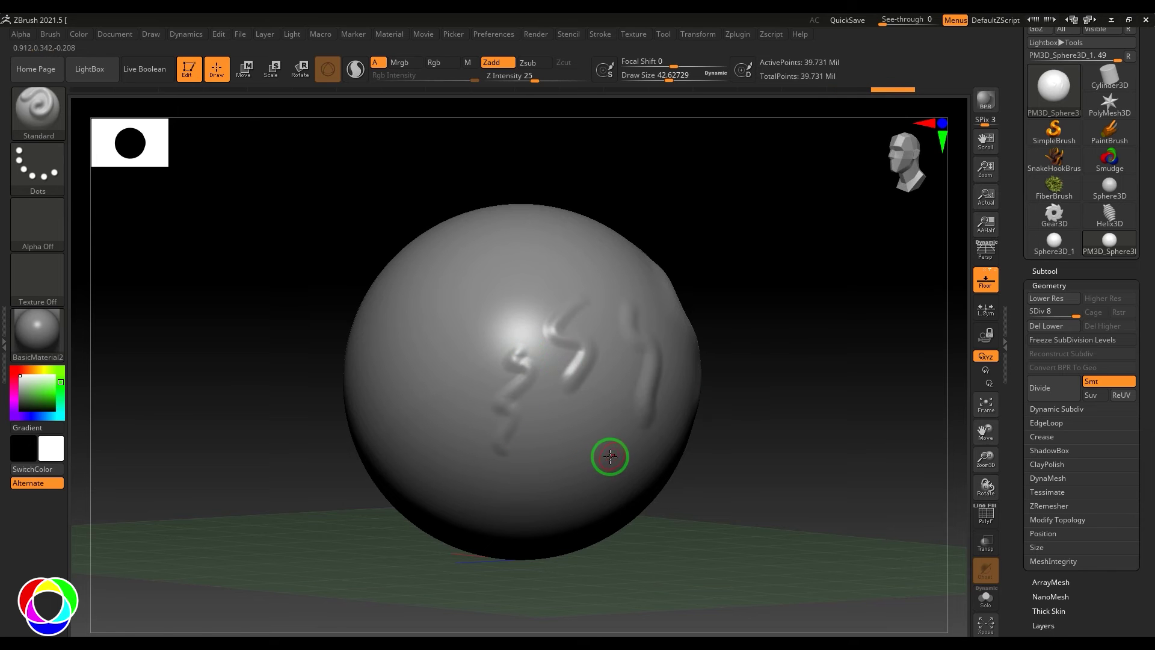
Practise rotating, moving and scaling the view of the sculpted sphere to examine its strokes
{"action": "mouse_move", "coordinate": [789, 368]}
{"action": "left_mouse_down"}
{"action": "mouse_move", "coordinate": [717, 387]}
{"action": "mouse_move", "coordinate": [774, 375]}
{"action": "mouse_move", "coordinate": [753, 374]}
{"action": "mouse_move", "coordinate": [768, 366]}
{"action": "mouse_move", "coordinate": [853, 397]}
{"action": "mouse_move", "coordinate": [812, 383]}
{"action": "left_mouse_up"}
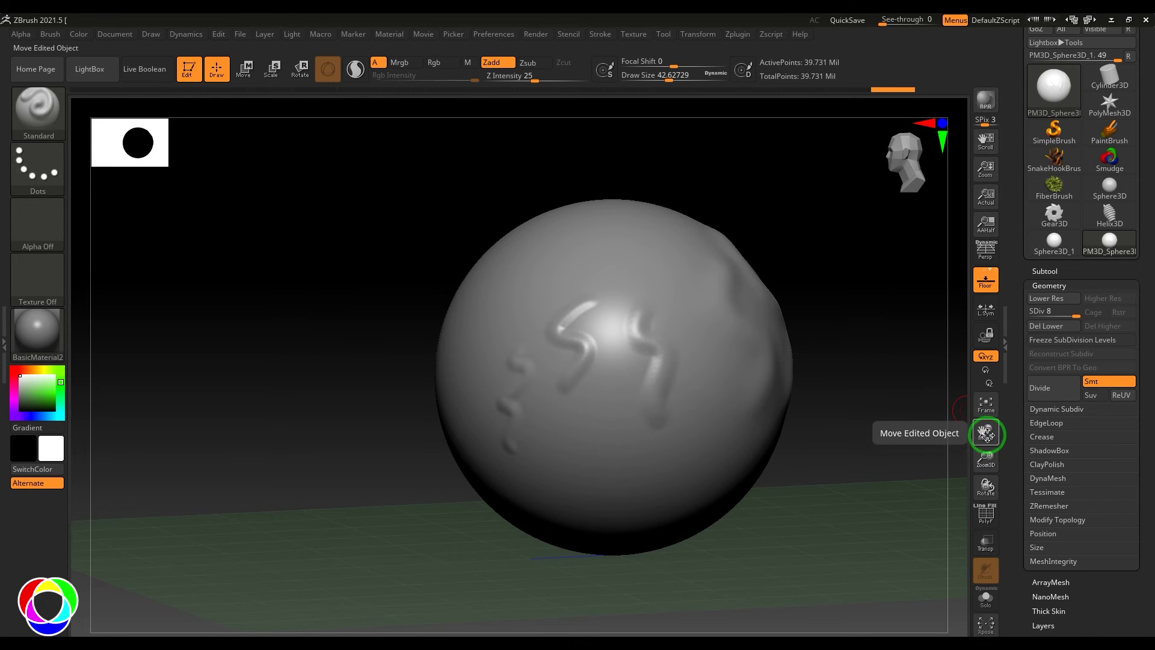
{"action": "left_click_drag", "start_coordinate": [985, 432], "coordinate": [981, 475]}
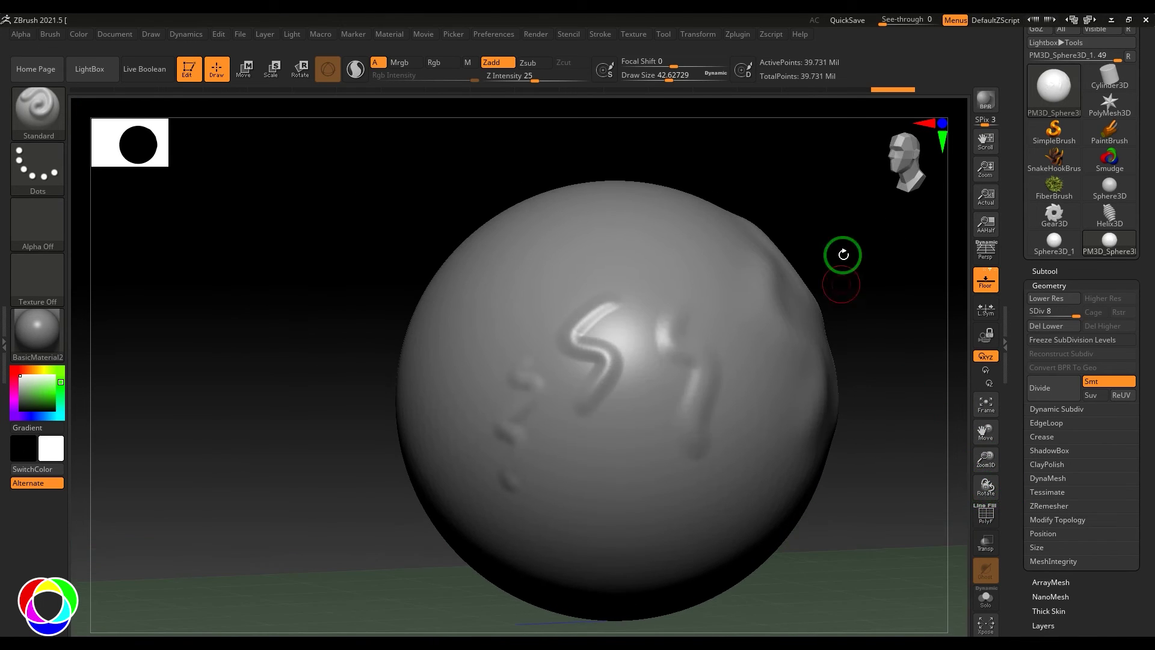
{"action": "left_click", "coordinate": [706, 36]}
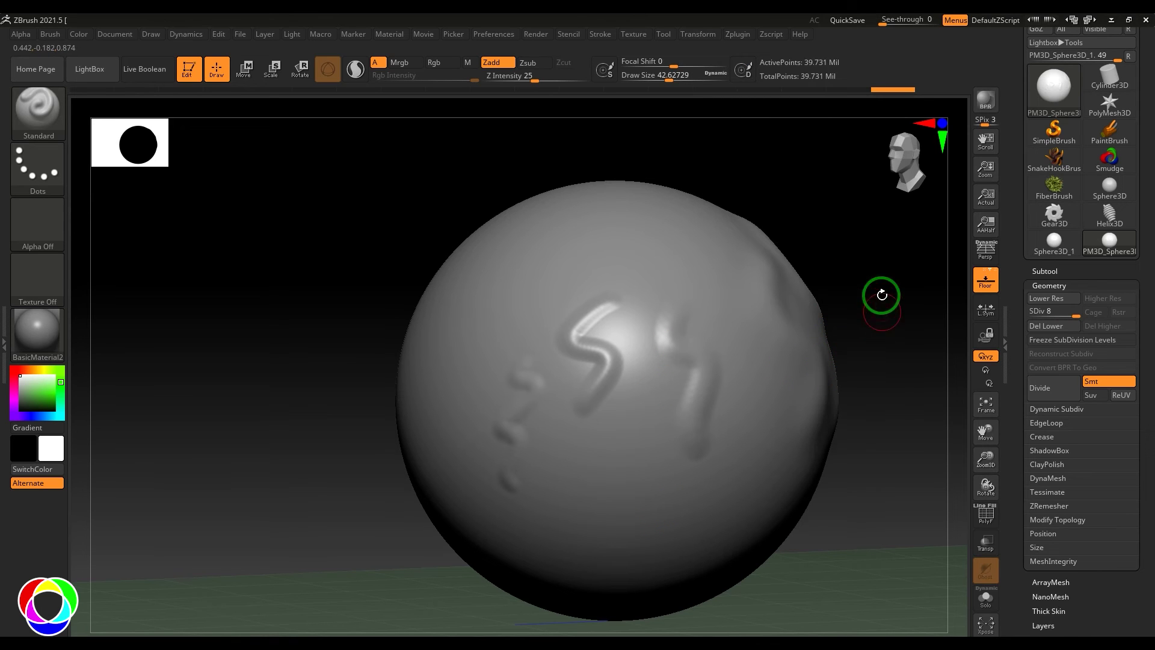
{"action": "left_click_drag", "start_coordinate": [879, 319], "coordinate": [828, 325], "text": "alt"}
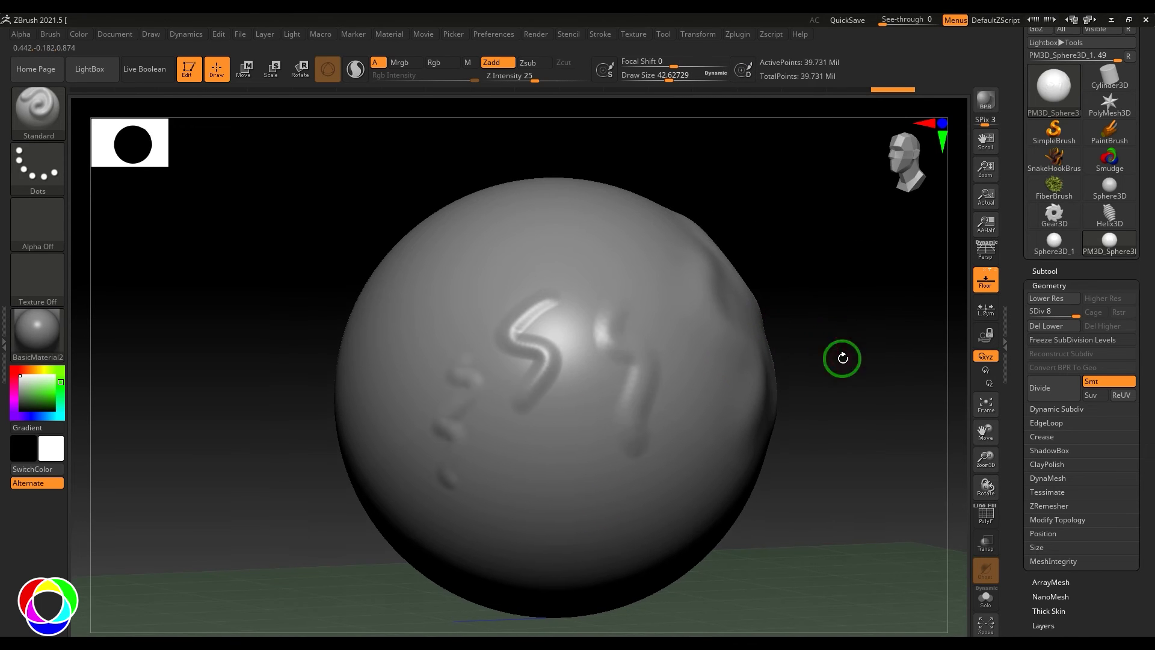
{"action": "left_click", "coordinate": [872, 288]}
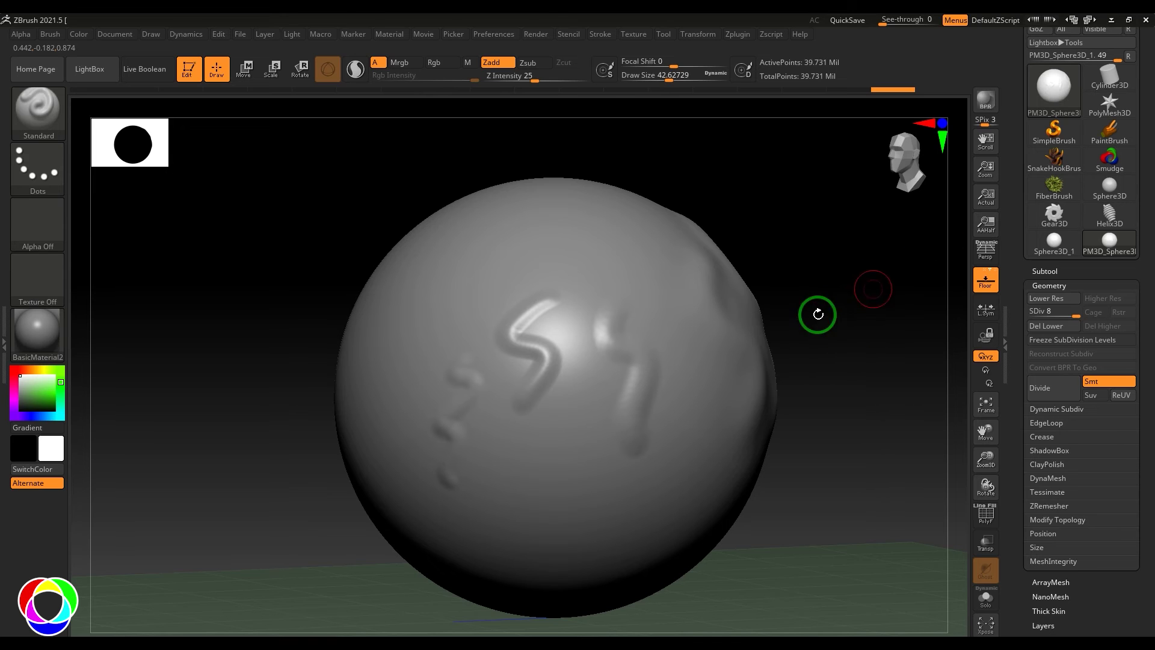
{"action": "mouse_move", "coordinate": [876, 286]}
{"action": "left_mouse_down"}
{"action": "mouse_move", "coordinate": [886, 286]}
{"action": "mouse_move", "coordinate": [859, 298]}
{"action": "mouse_move", "coordinate": [890, 298]}
{"action": "mouse_move", "coordinate": [896, 312]}
{"action": "left_mouse_up"}
{"action": "left_click_drag", "start_coordinate": [843, 234], "coordinate": [877, 288]}
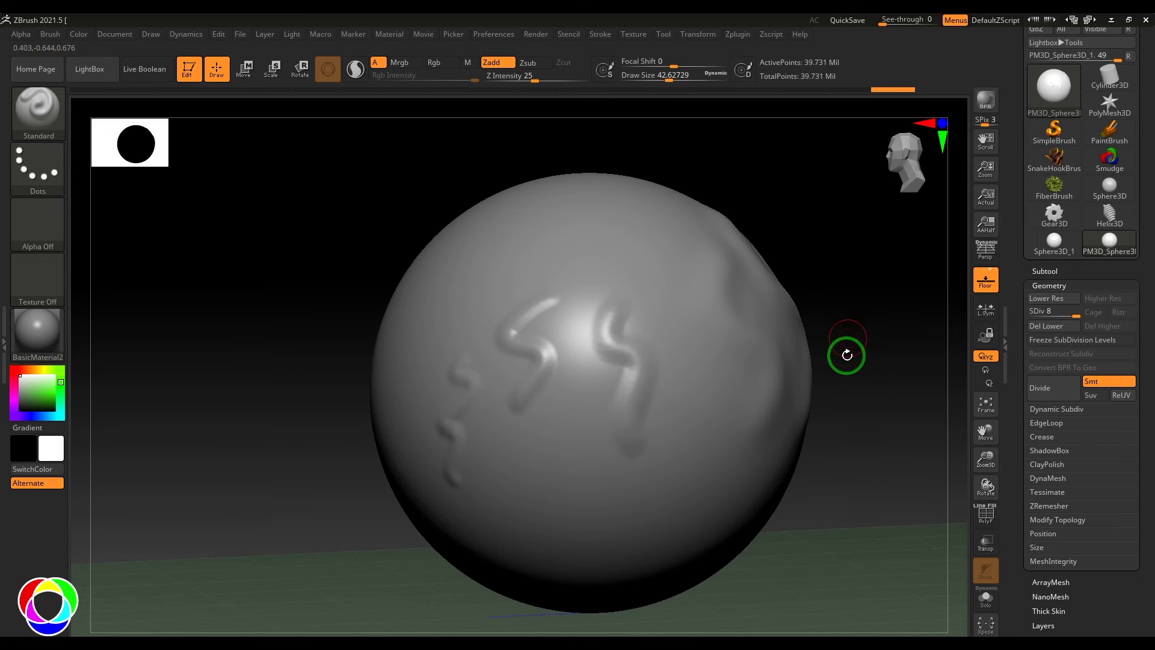
Practise moving the sphere off the canvas and framing it to fit the view again, twice
{"action": "mouse_move", "coordinate": [878, 343]}
{"action": "left_mouse_down"}
{"action": "mouse_move", "coordinate": [787, 349]}
{"action": "mouse_move", "coordinate": [812, 343]}
{"action": "mouse_move", "coordinate": [830, 361]}
{"action": "mouse_move", "coordinate": [876, 279]}
{"action": "mouse_move", "coordinate": [870, 349]}
{"action": "left_mouse_up"}
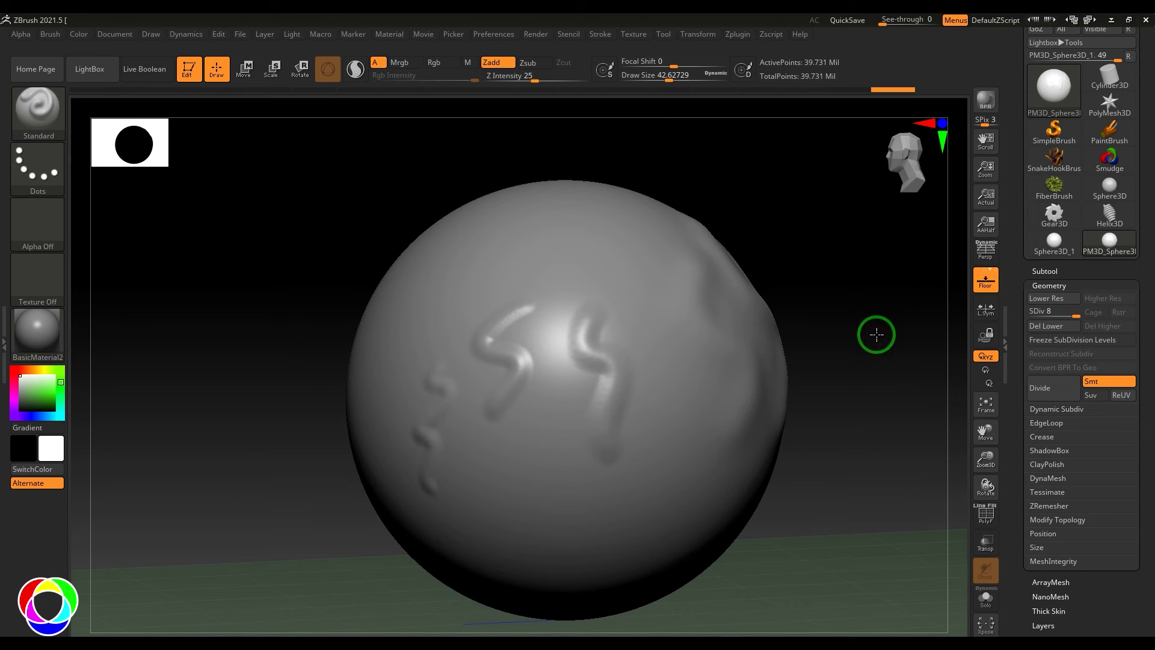
{"action": "mouse_move", "coordinate": [876, 334]}
{"action": "left_mouse_down"}
{"action": "mouse_move", "coordinate": [894, 410]}
{"action": "mouse_move", "coordinate": [860, 340]}
{"action": "left_mouse_up"}
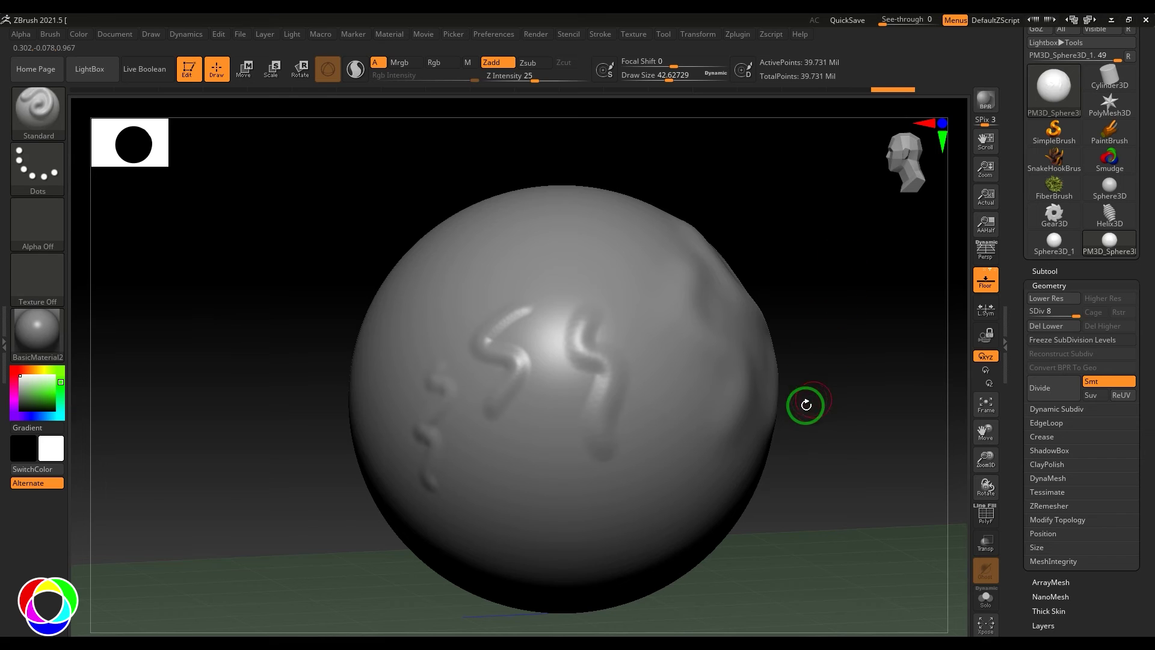
{"action": "left_click_drag", "start_coordinate": [829, 398], "coordinate": [791, 449]}
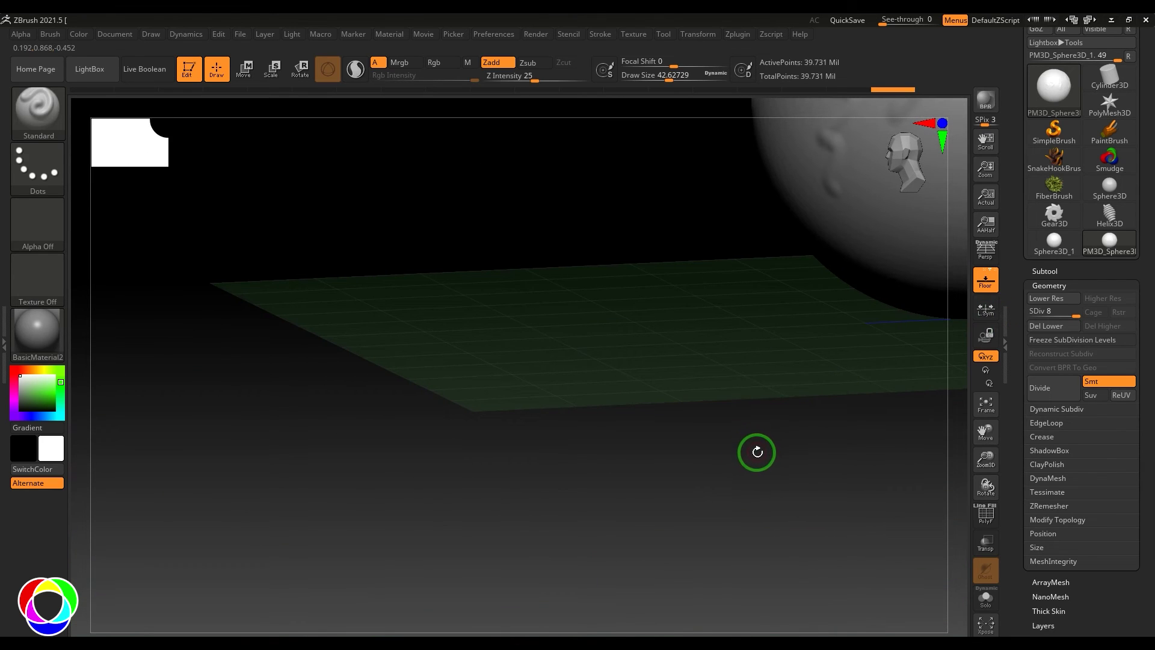
{"action": "left_click", "coordinate": [985, 407]}
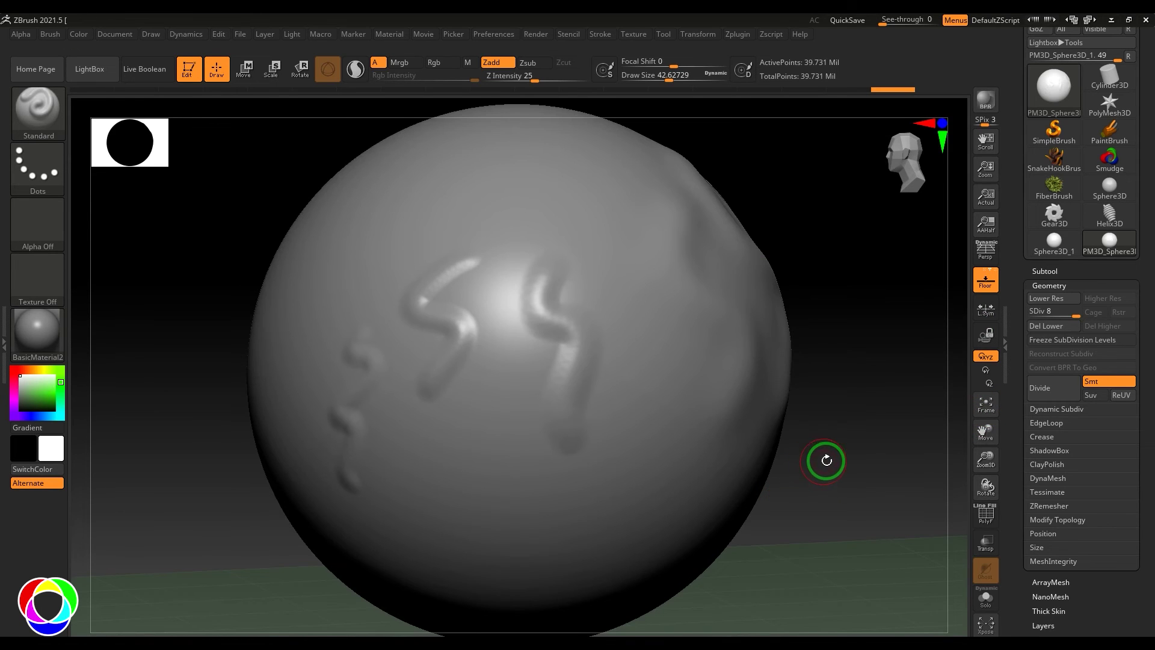
{"action": "left_click_drag", "start_coordinate": [856, 446], "coordinate": [794, 431]}
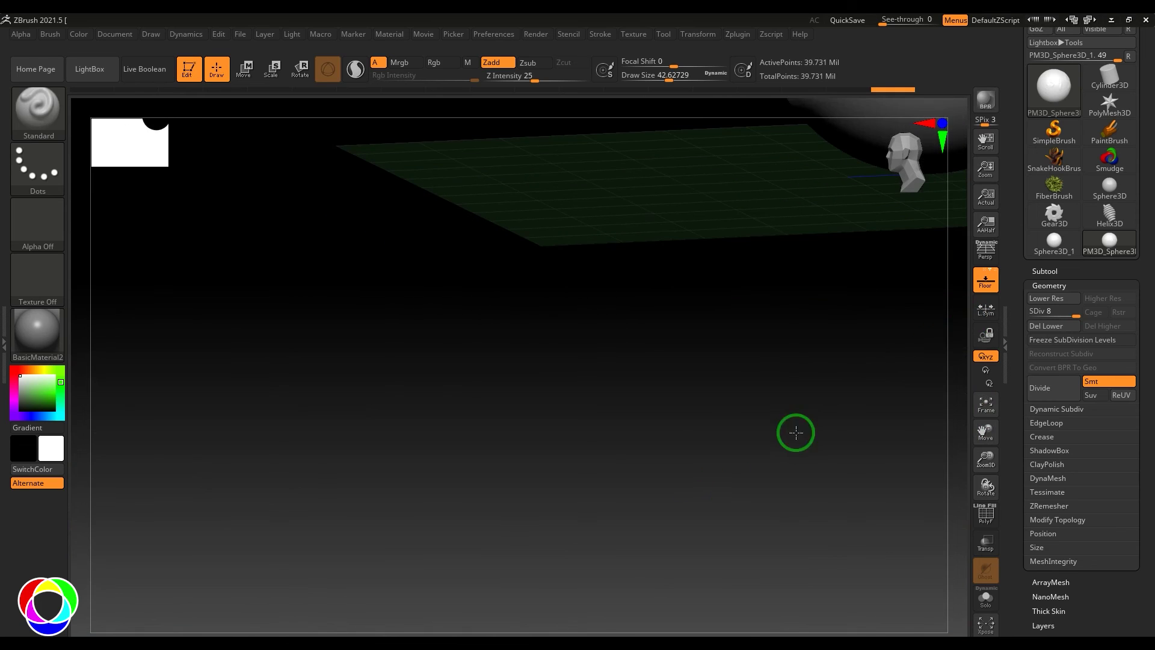
{"action": "key", "text": "f"}
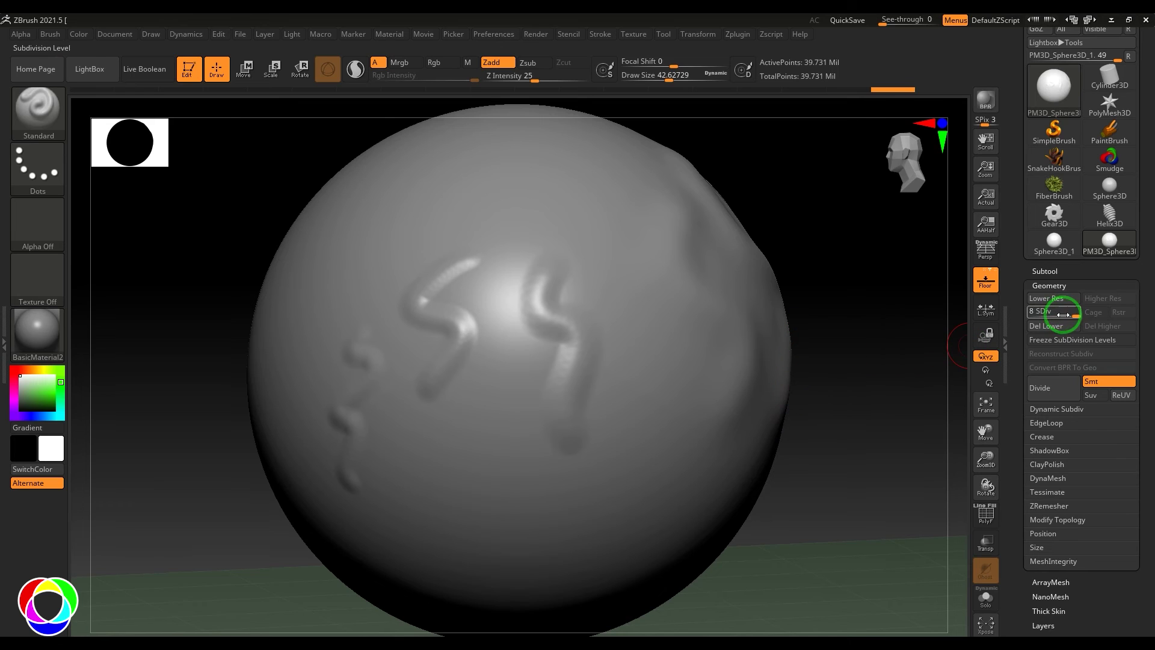
Compare the sphere's subdivision levels by lowering SDiv in stages to 1 and raising it back to 5
{"action": "left_click_drag", "start_coordinate": [1076, 316], "coordinate": [1066, 316]}
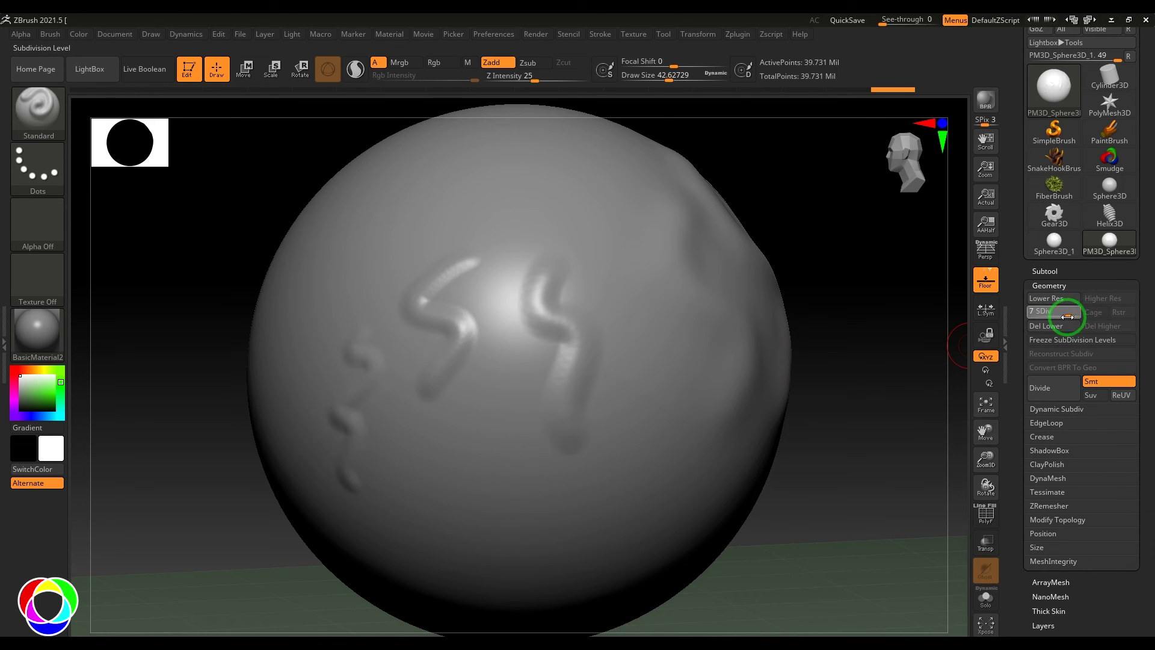
{"action": "left_click", "coordinate": [1059, 315]}
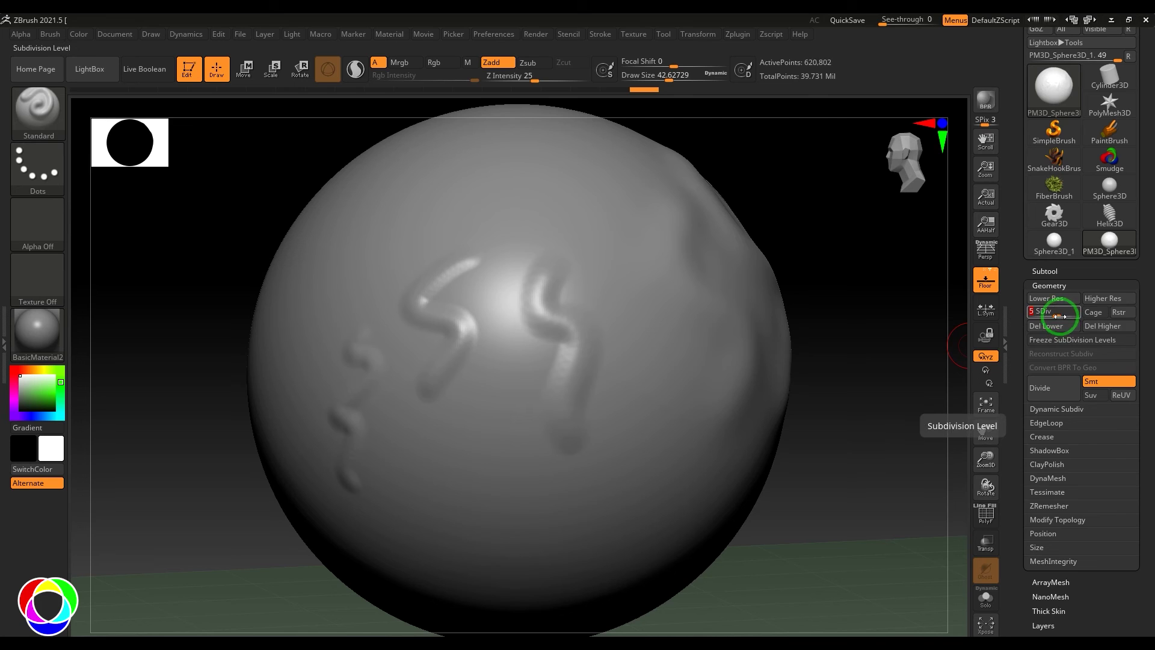
{"action": "left_click_drag", "start_coordinate": [1055, 315], "coordinate": [1002, 357]}
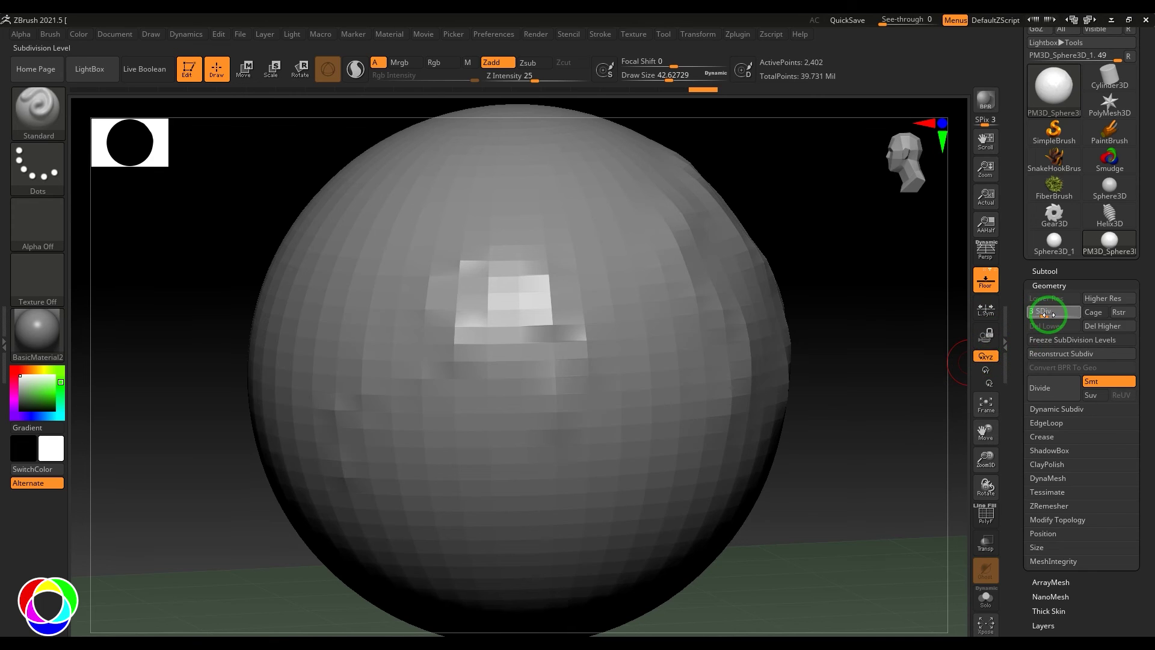
{"action": "left_click_drag", "start_coordinate": [1050, 314], "coordinate": [1047, 316]}
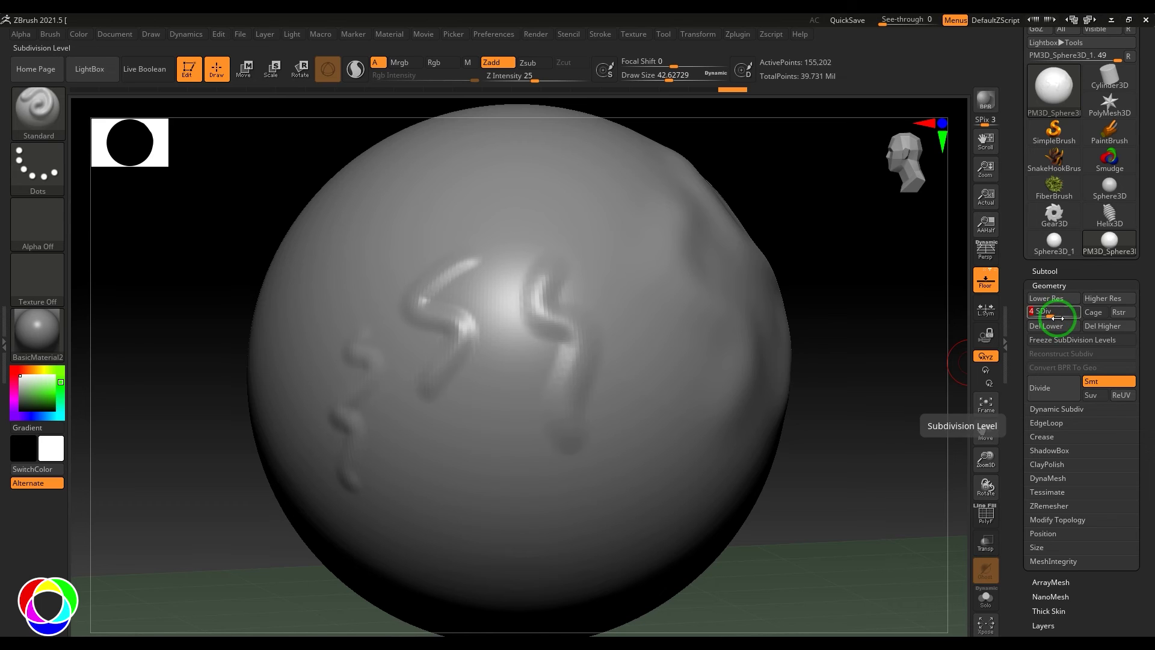
{"action": "type", "text": "5"}
{"action": "key", "text": "Return"}
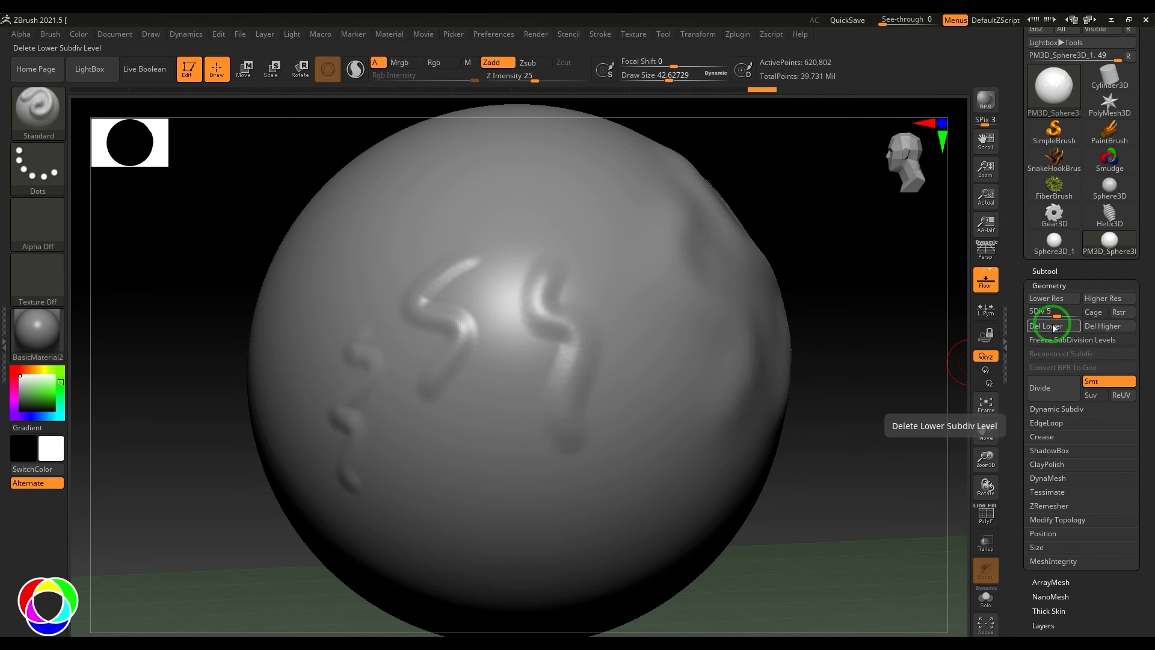
Step up and down through the sphere's subdivision levels between SDiv 6 and 1, finishing at level 2
{"action": "key", "text": "d"}
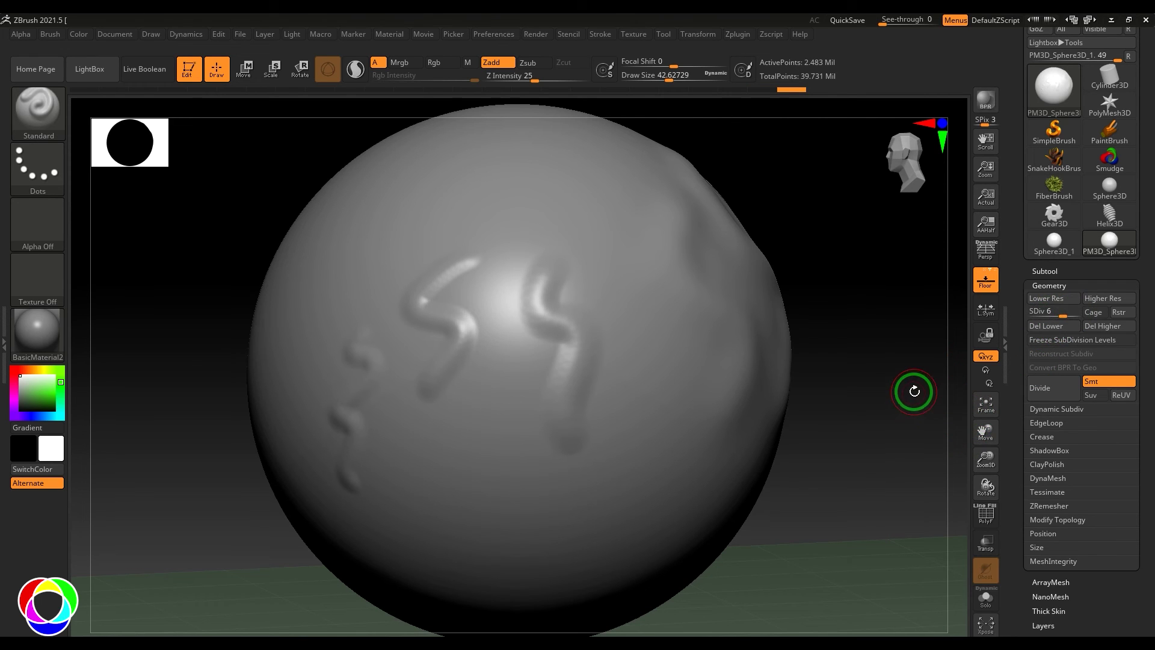
{"action": "key", "text": "shift"}
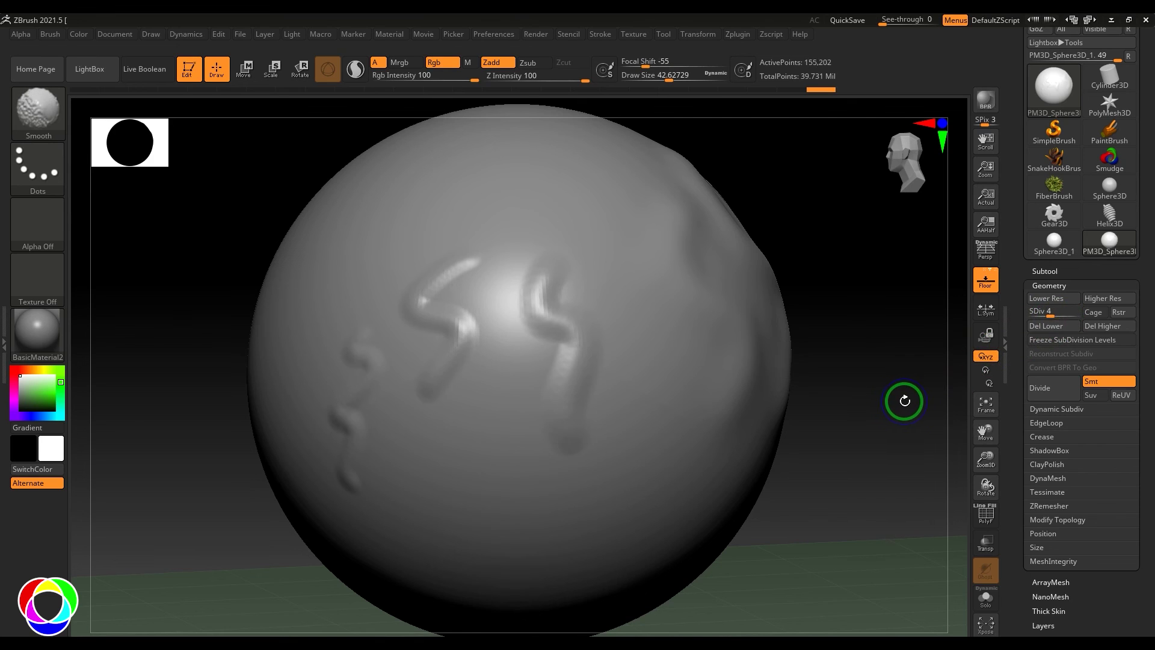
{"action": "left_click", "coordinate": [1041, 313]}
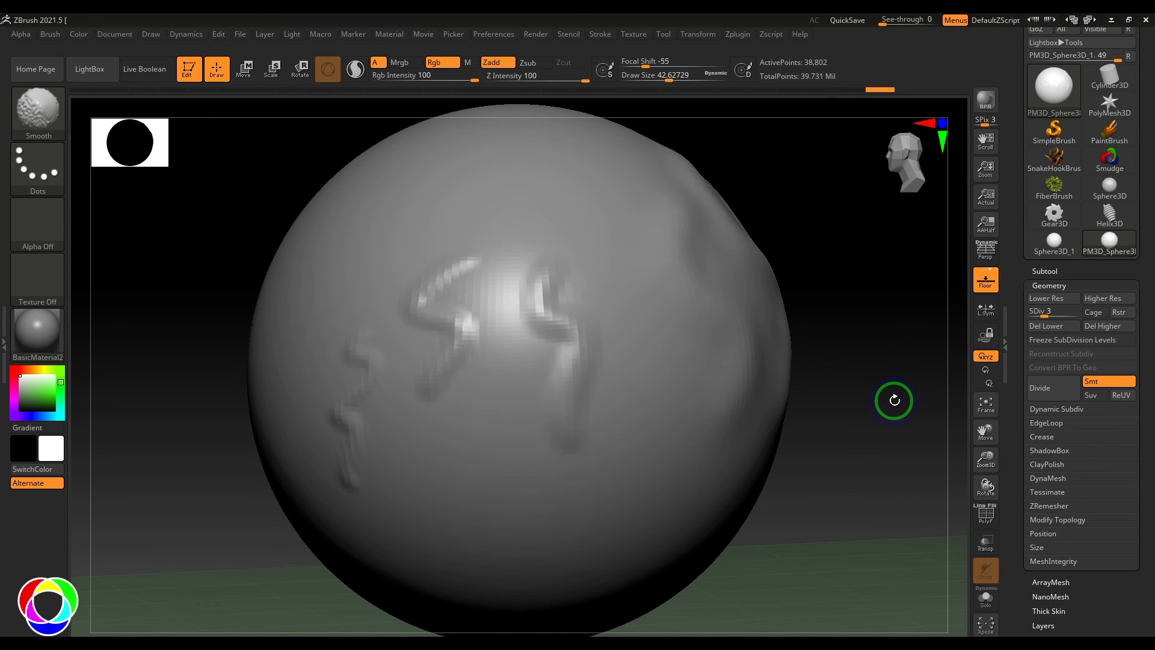
{"action": "key", "text": "shift+d"}
{"action": "key", "text": "shift+d"}
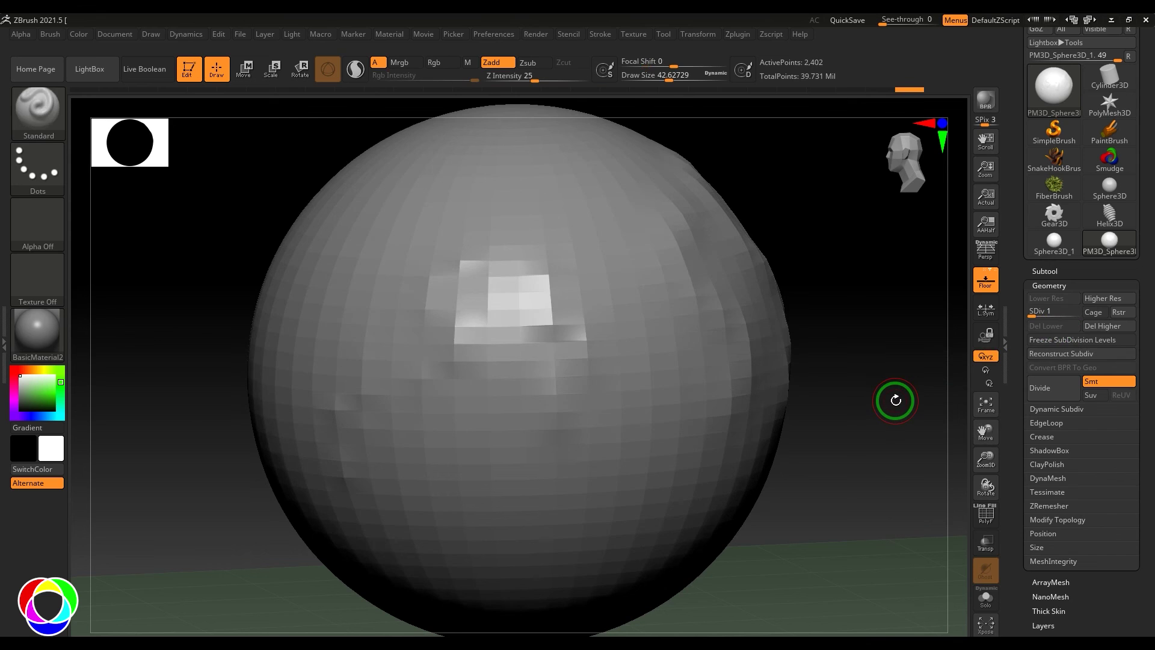
{"action": "key", "text": "d"}
{"action": "key", "text": "d"}
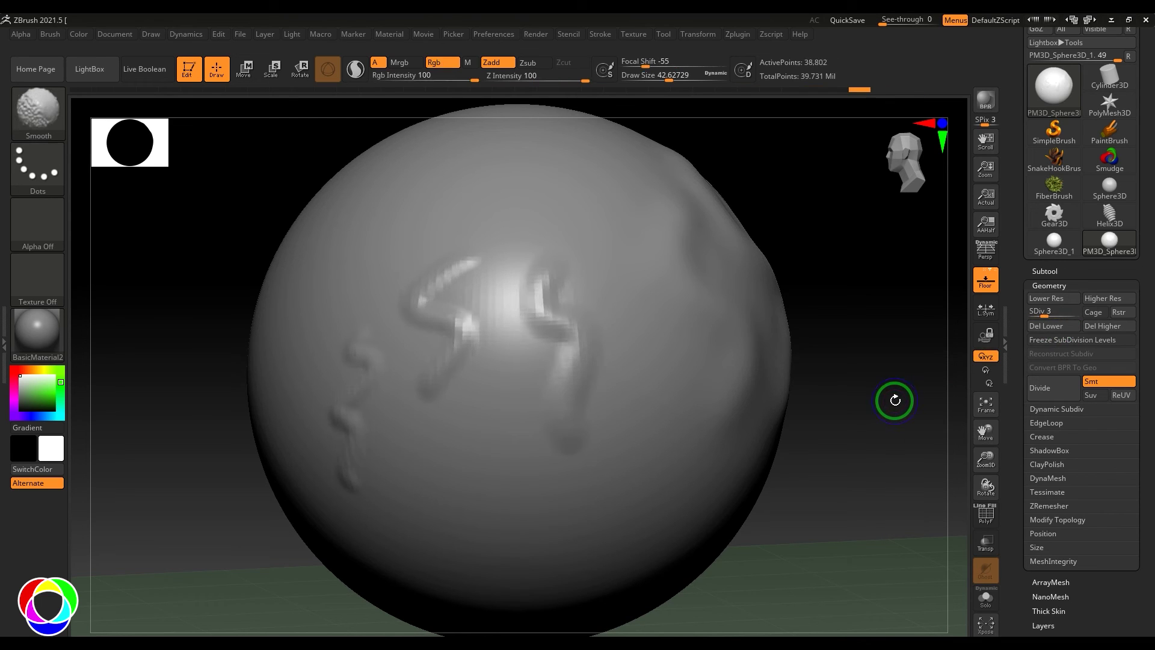
{"action": "key", "text": "shift+d"}
{"action": "key", "text": "shift+d"}
{"action": "key", "text": "shift+d"}
{"action": "key", "text": "shift+d"}
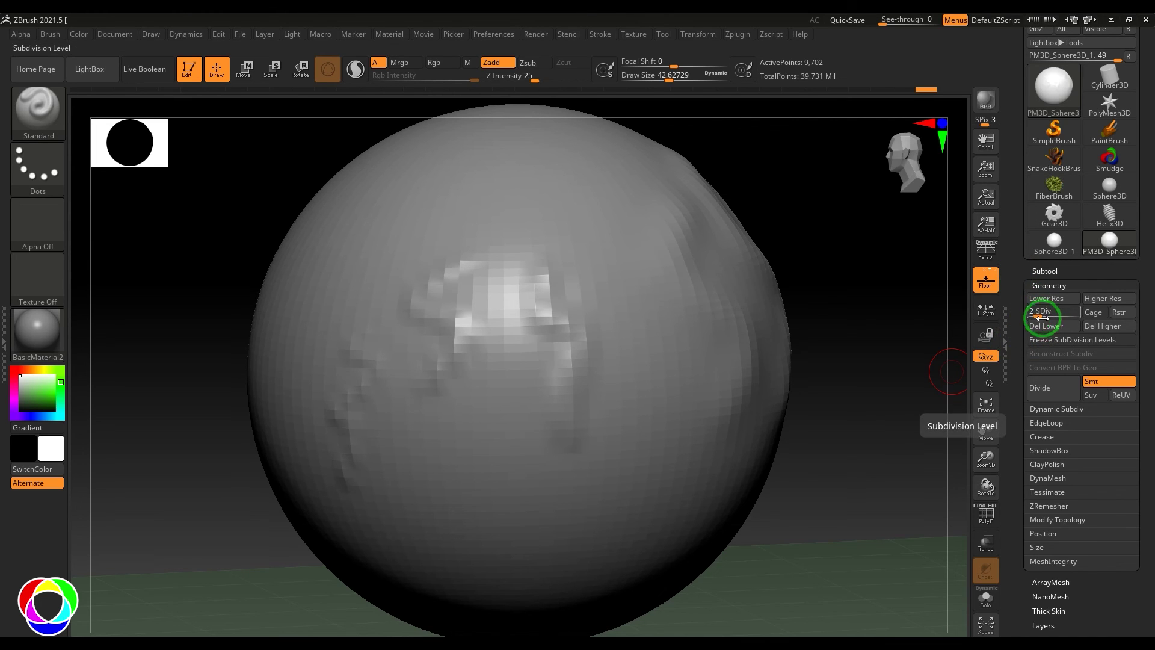
Try deleting the subdivision levels below SDiv 2, undo the deletion and dismiss the undo history note
{"action": "left_click", "coordinate": [1048, 325]}
{"action": "key", "text": "ctrl"}
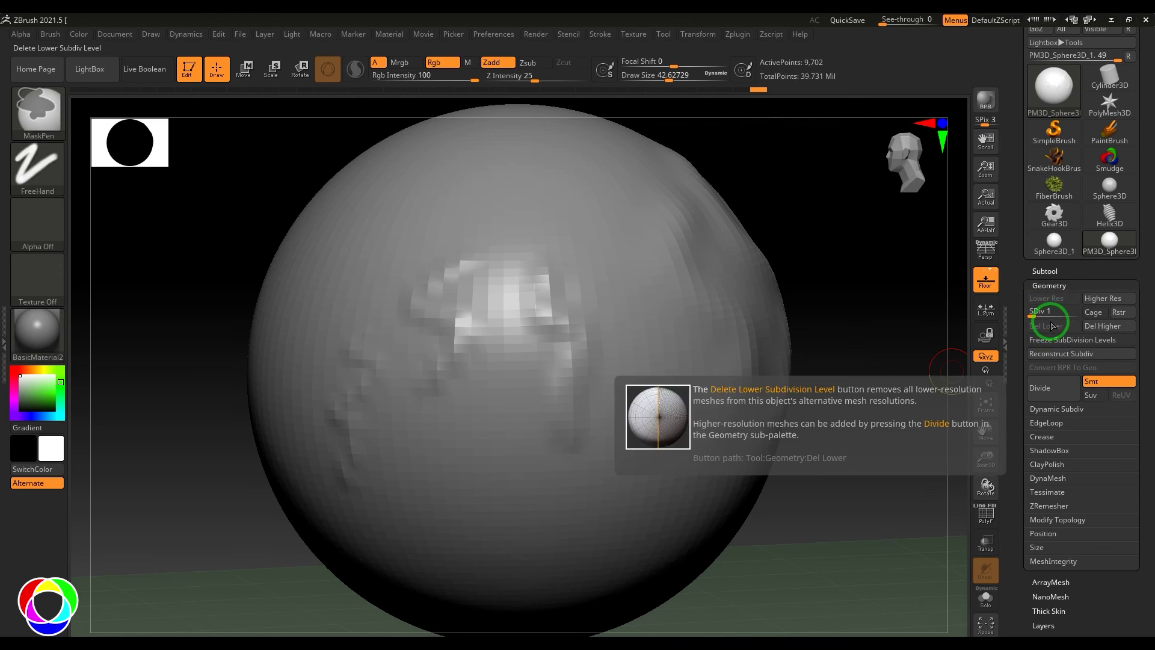
{"action": "key", "text": "ctrl+z"}
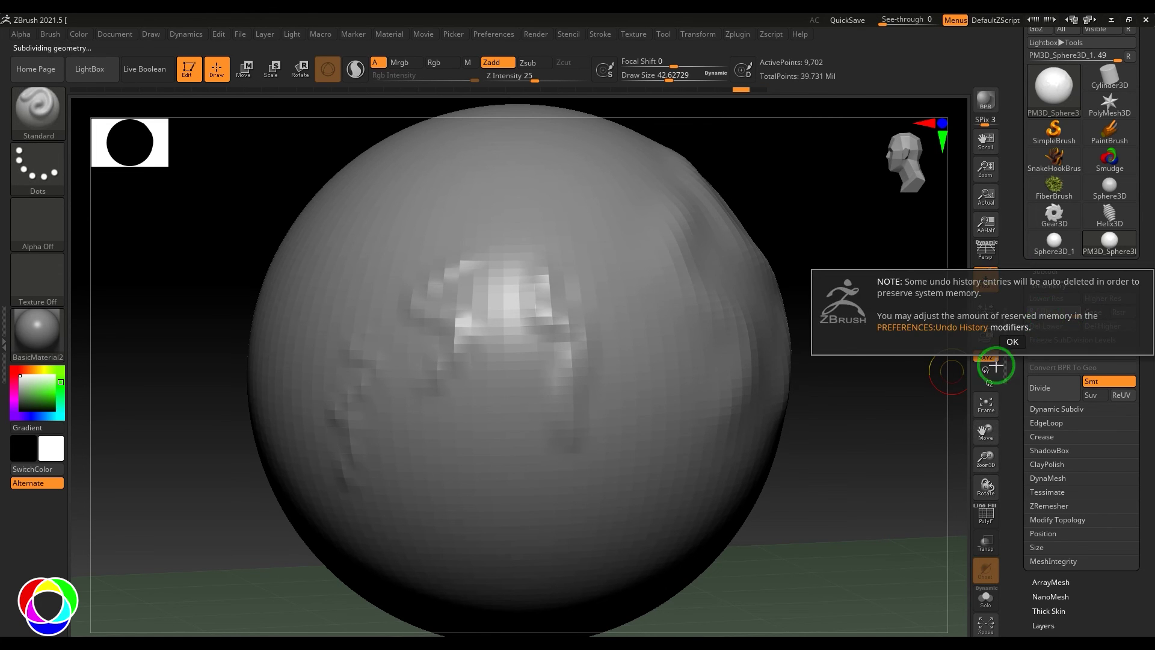
{"action": "left_click", "coordinate": [1011, 343]}
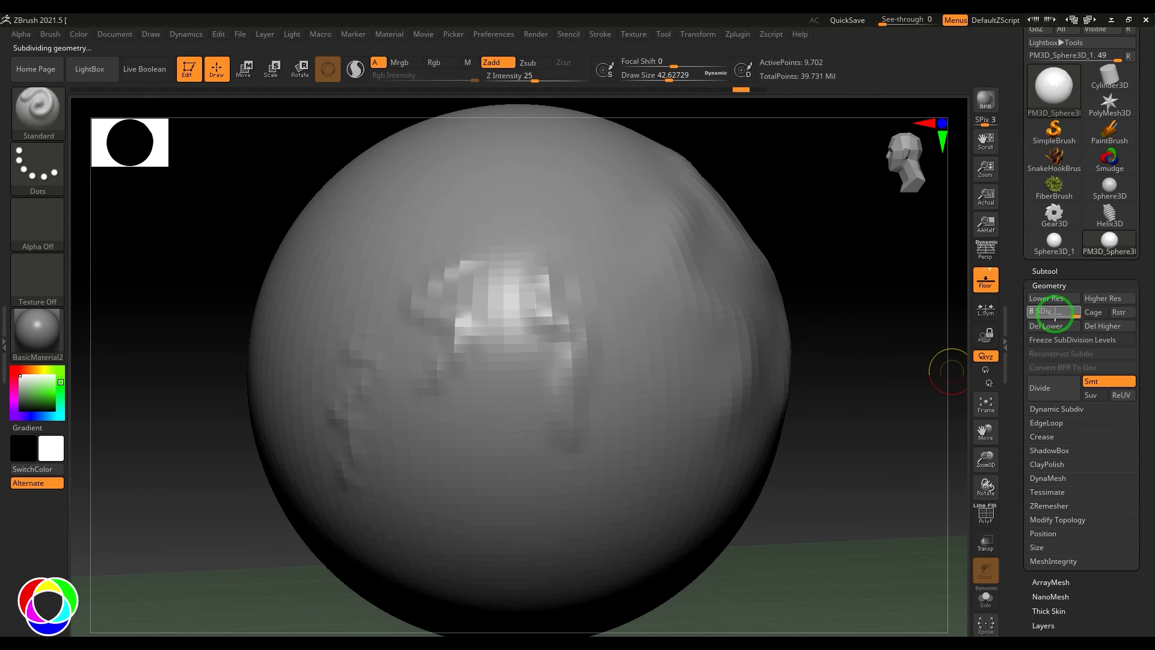
Delete all subdivision levels below SDiv 5, and delete all levels above the resulting SDiv 2
{"action": "left_click", "coordinate": [1056, 311]}
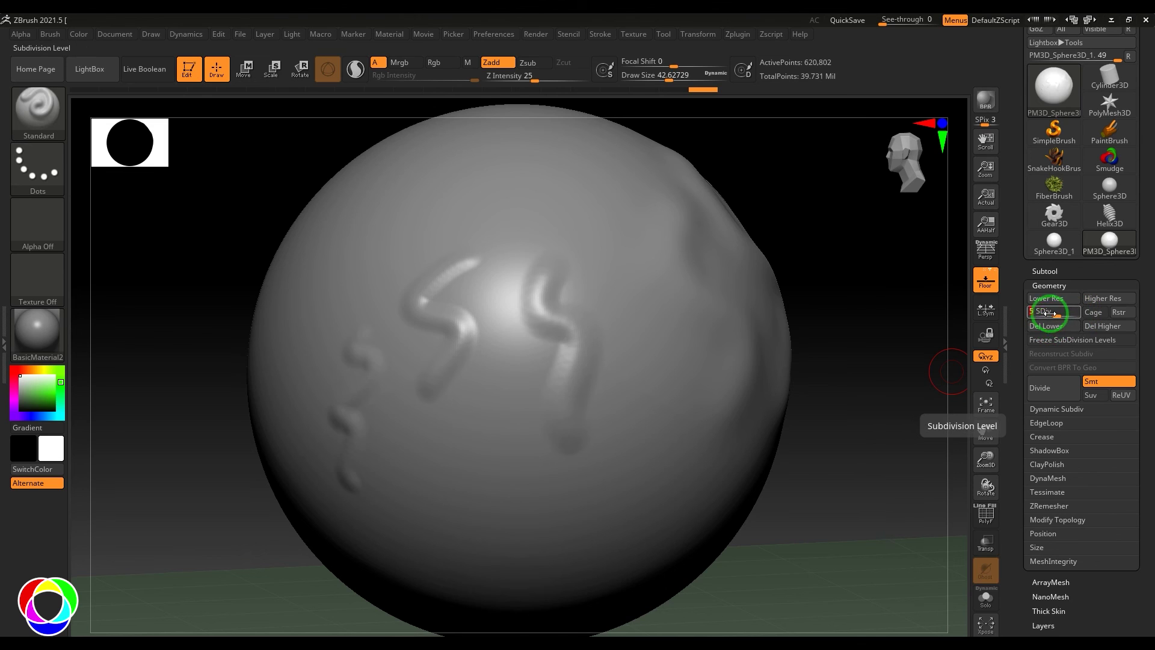
{"action": "left_click", "coordinate": [1037, 324]}
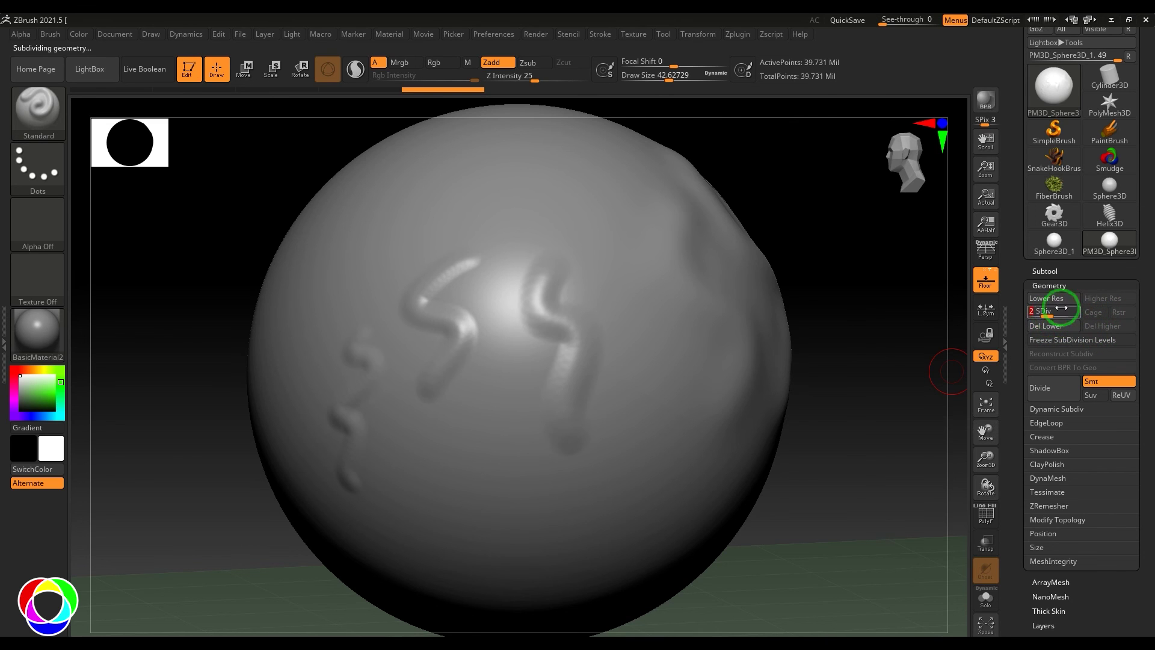
{"action": "left_click", "coordinate": [1097, 325]}
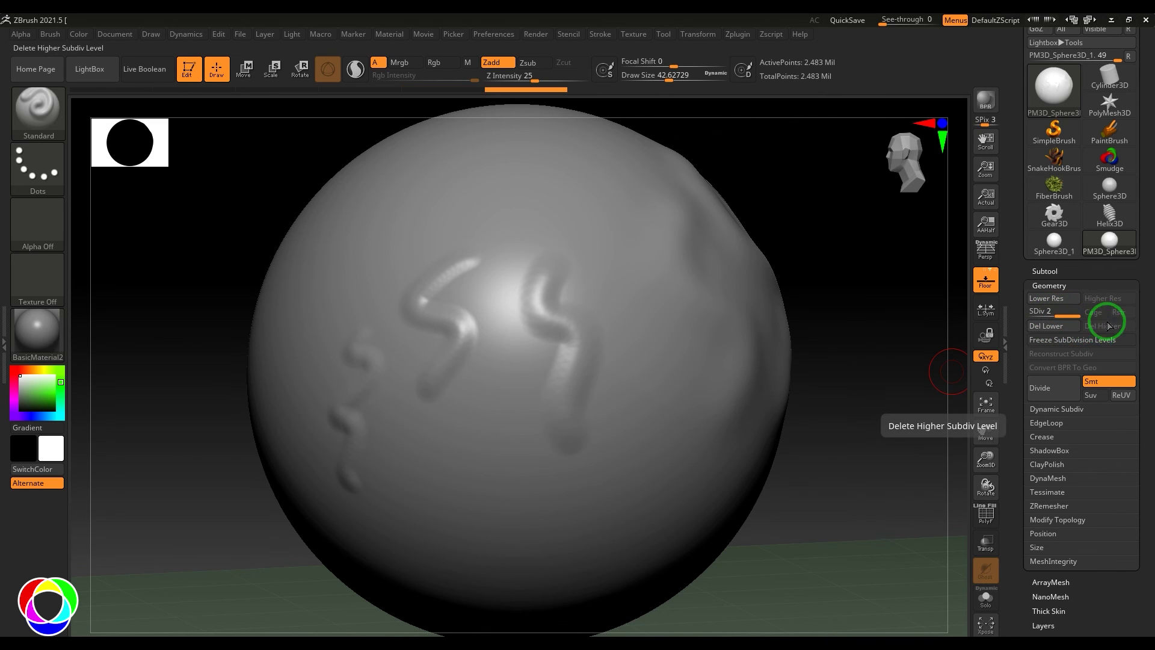
Turn on the polyframe at SDiv 1 and switch the sphere back to SDiv 2 to compare mesh density
{"action": "left_click", "coordinate": [1048, 311]}
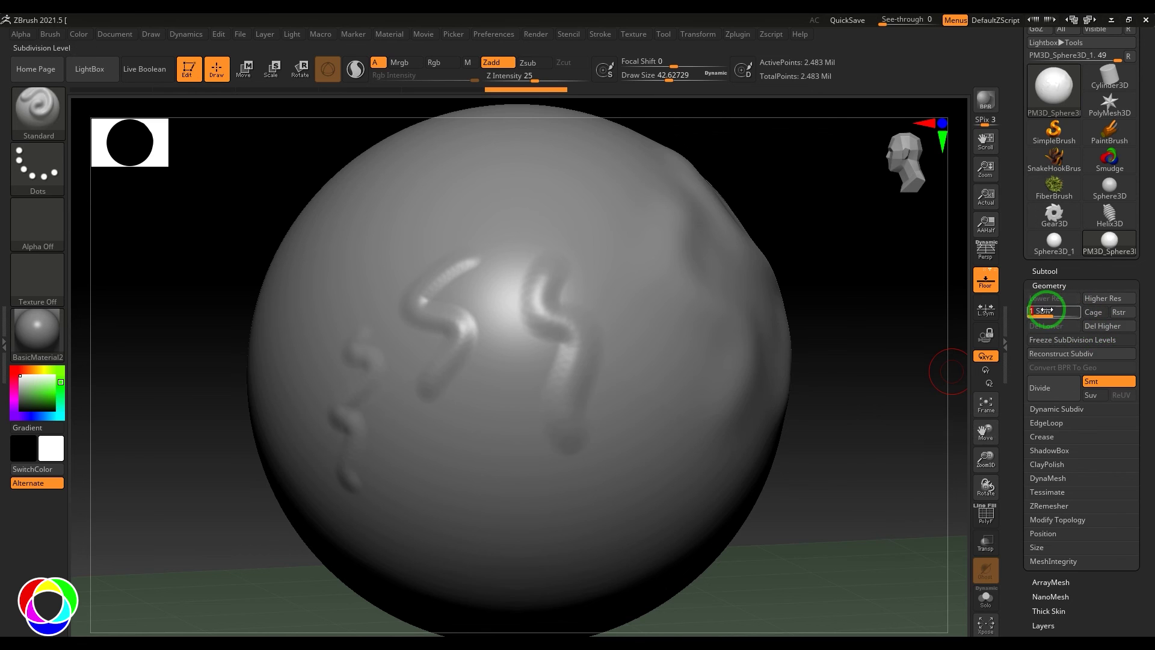
{"action": "key", "text": "shift+f"}
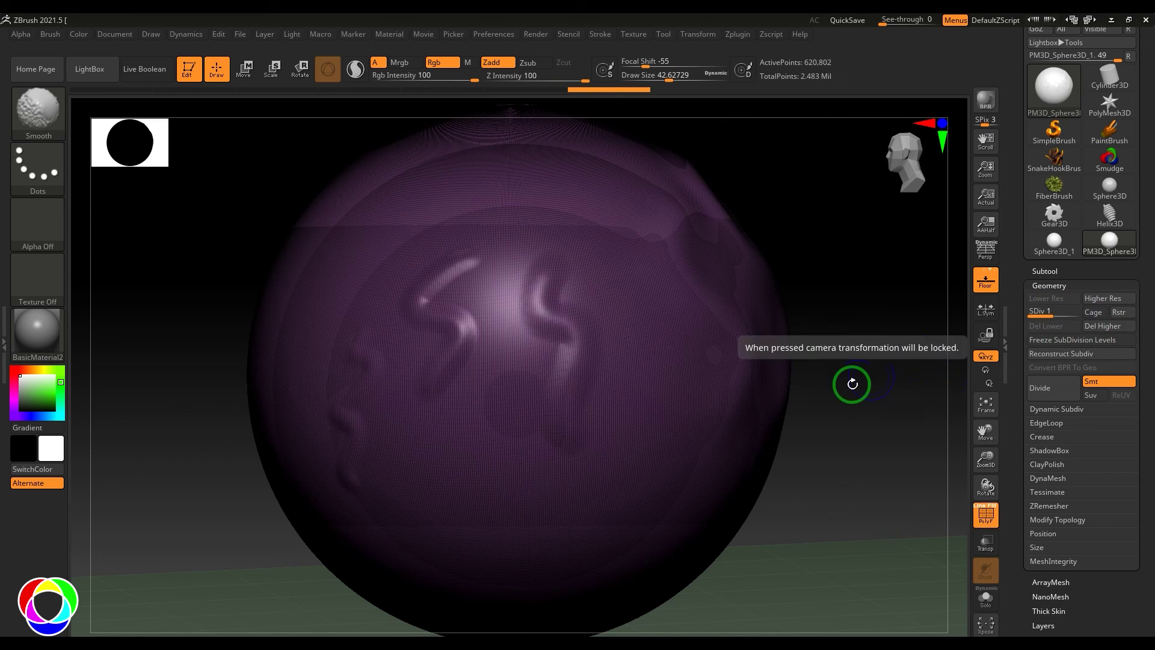
{"action": "left_click", "coordinate": [1064, 315]}
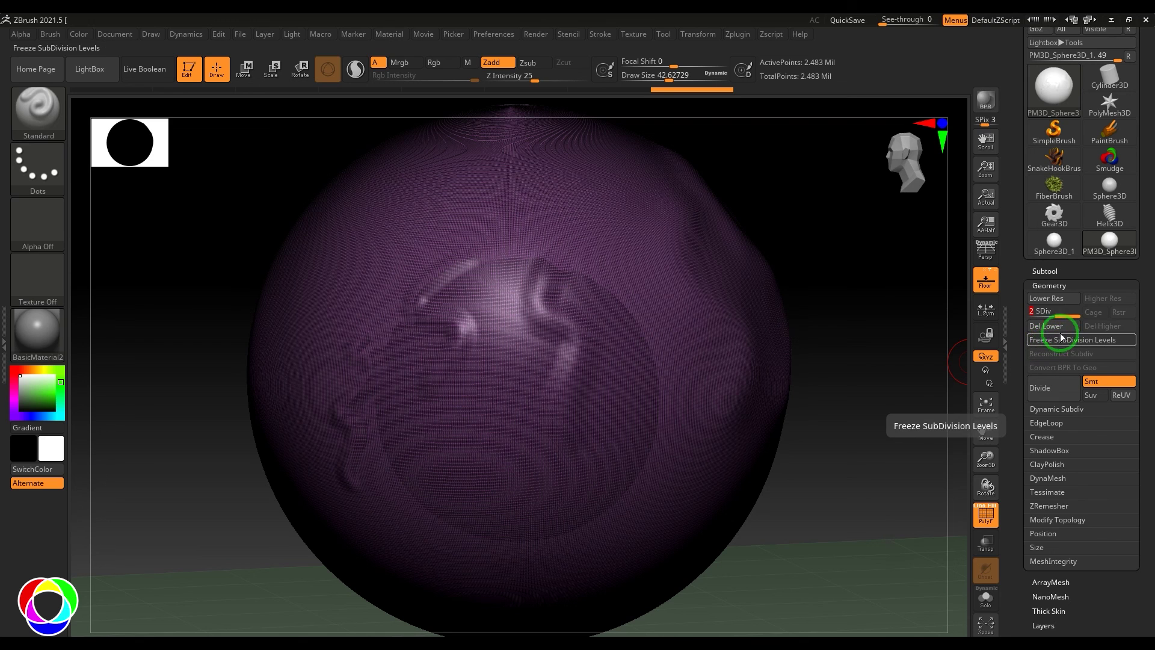
Delete the lower subdivision level, rebuild it with Reconstruct Subdiv, and switch between SDiv 2 and 1 to check it
{"action": "left_click", "coordinate": [1061, 338]}
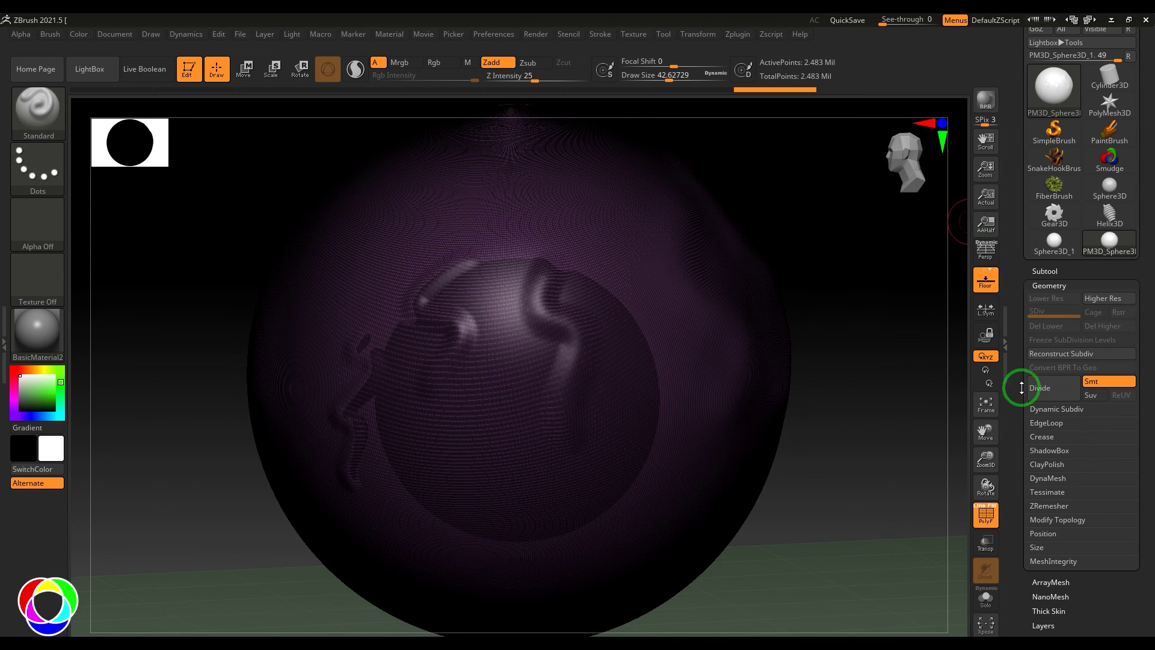
{"action": "left_click", "coordinate": [1068, 354]}
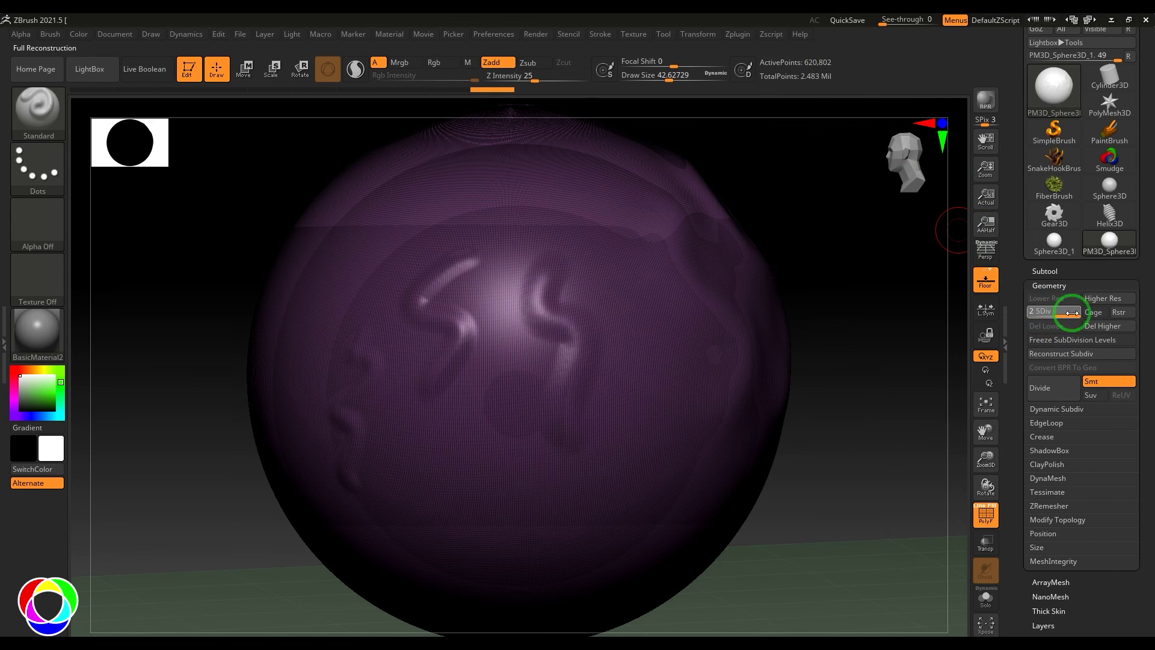
{"action": "left_click", "coordinate": [1062, 311]}
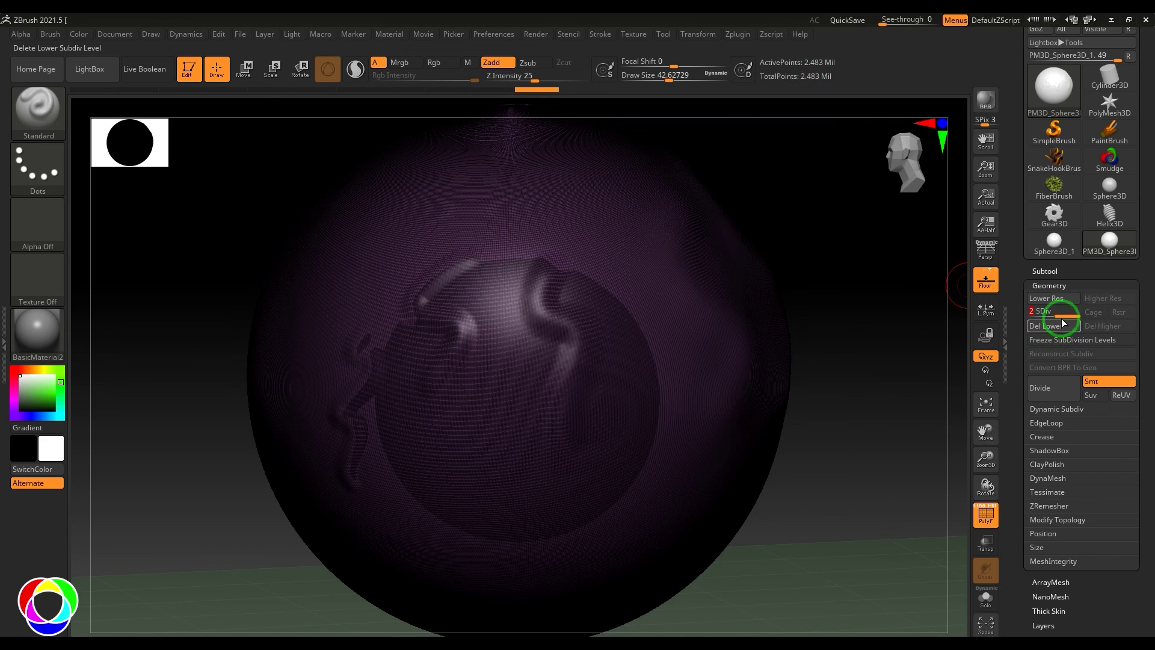
{"action": "left_click", "coordinate": [1032, 312]}
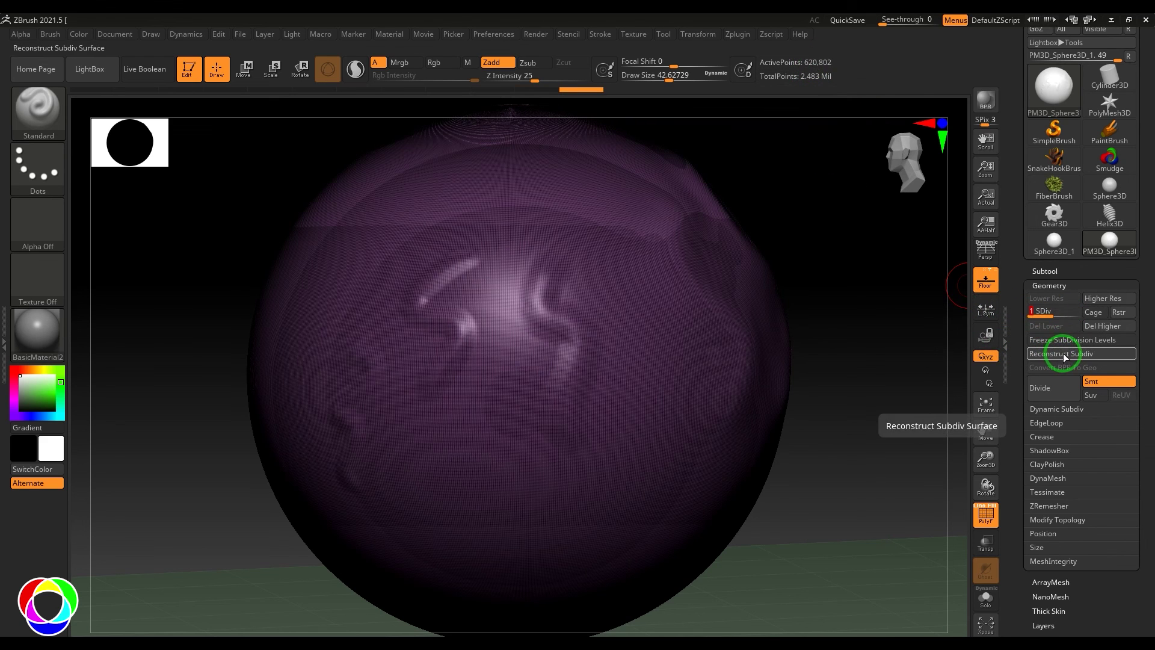
Repeat Reconstruct Subdiv to rebuild the sphere's remaining lower subdivision levels down to the original coarse mesh
{"action": "left_click", "coordinate": [1063, 355]}
{"action": "left_click", "coordinate": [1066, 355]}
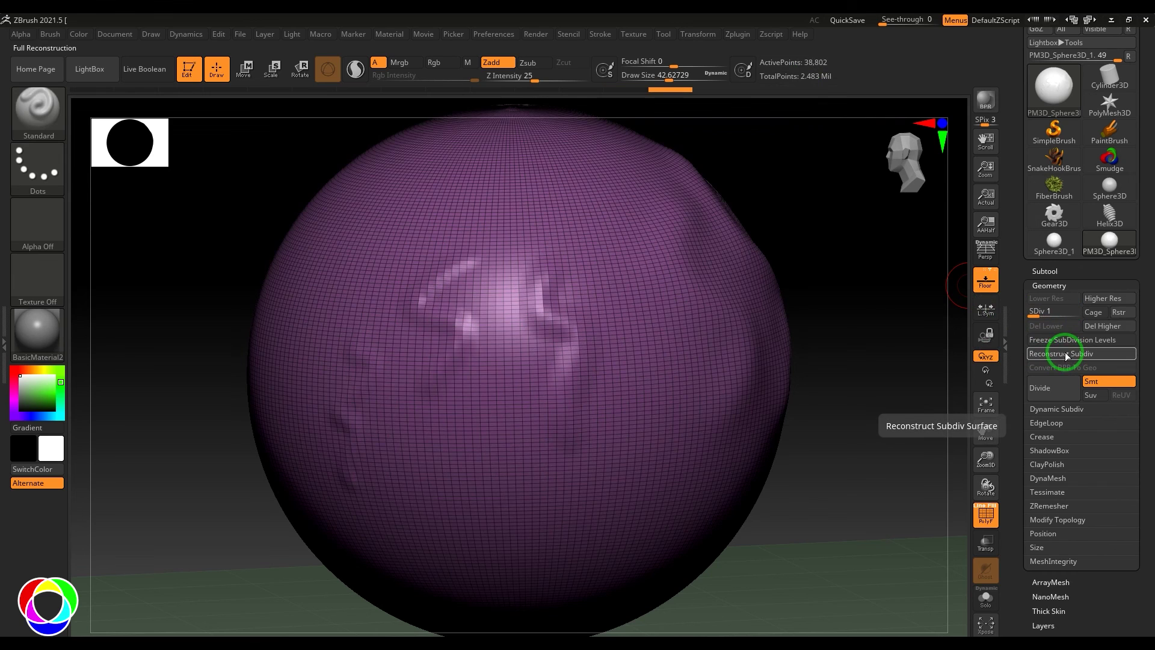
{"action": "left_click", "coordinate": [1064, 355]}
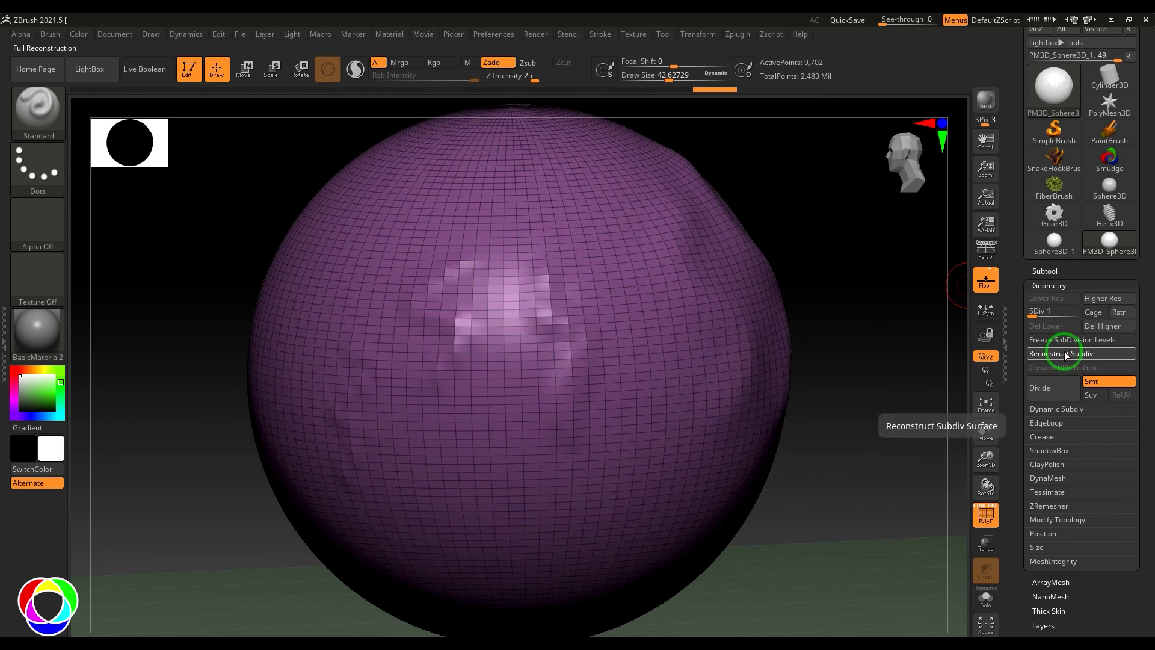
{"action": "left_click", "coordinate": [1065, 355]}
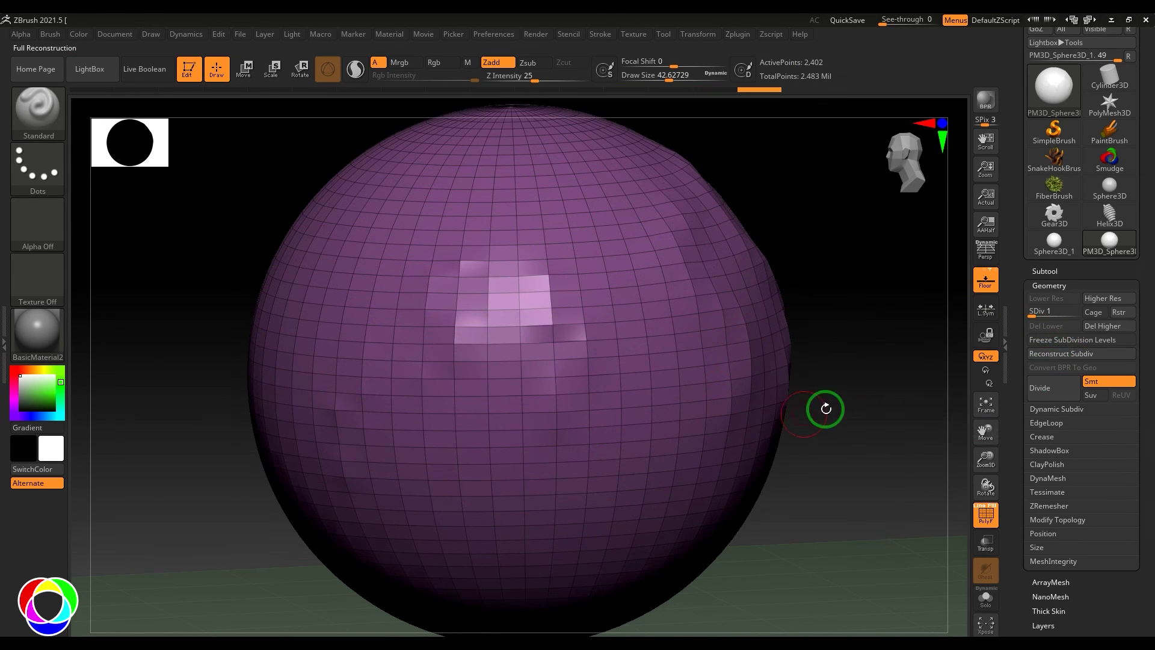
{"action": "left_click", "coordinate": [1076, 353]}
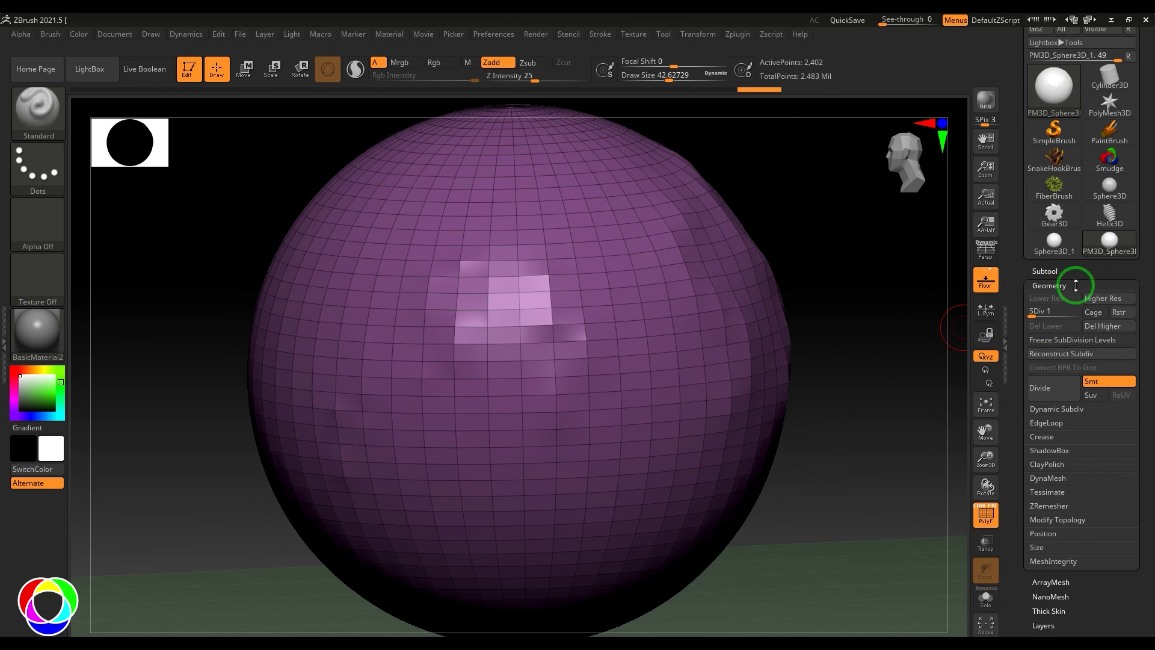
{"action": "left_click_drag", "start_coordinate": [1141, 253], "coordinate": [1141, 294]}
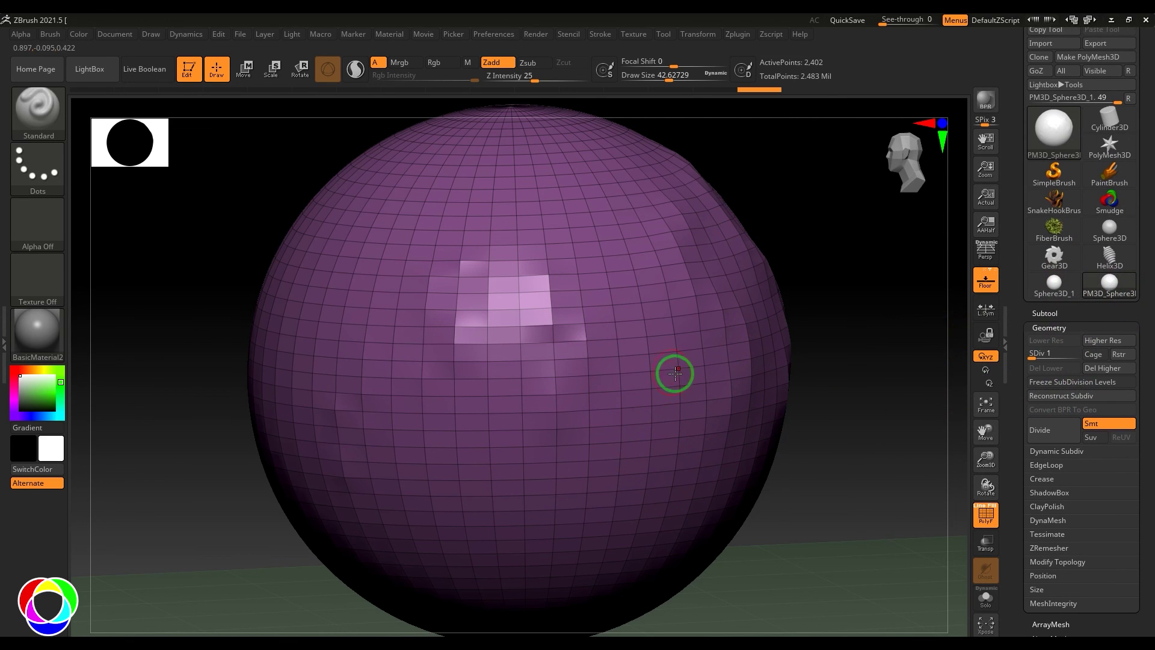
Bring up the project save dialog to view its folder and file options, and close it without saving
{"action": "left_click", "coordinate": [240, 34]}
{"action": "left_click", "coordinate": [346, 60]}
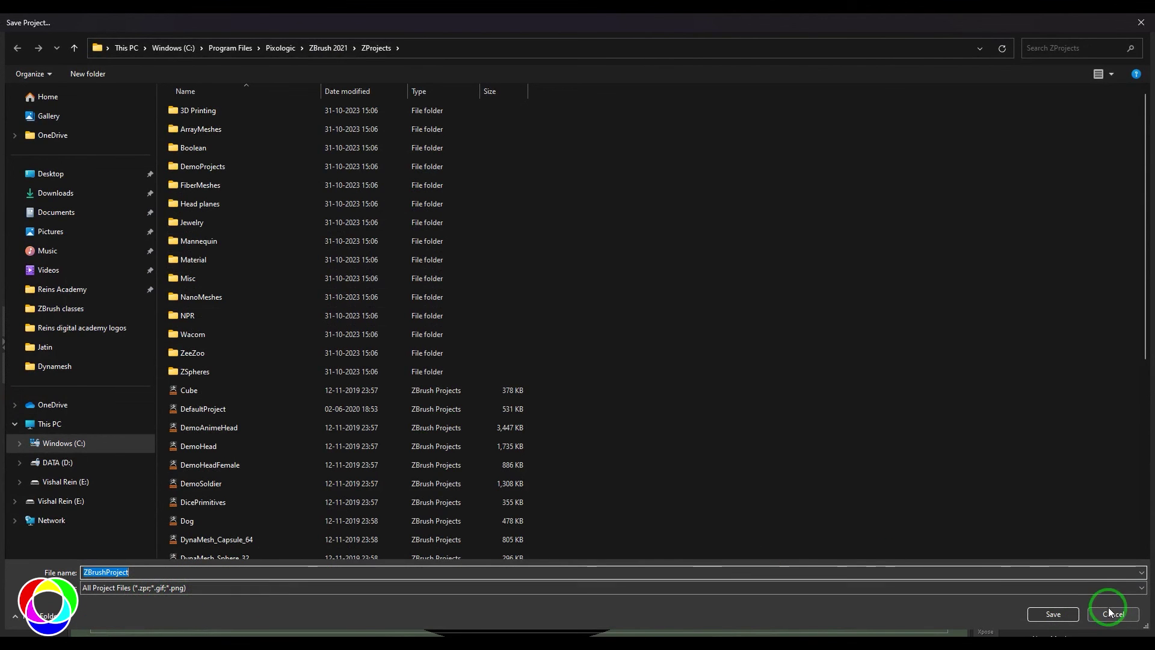
{"action": "left_click", "coordinate": [715, 559]}
{"action": "left_click", "coordinate": [1110, 616]}
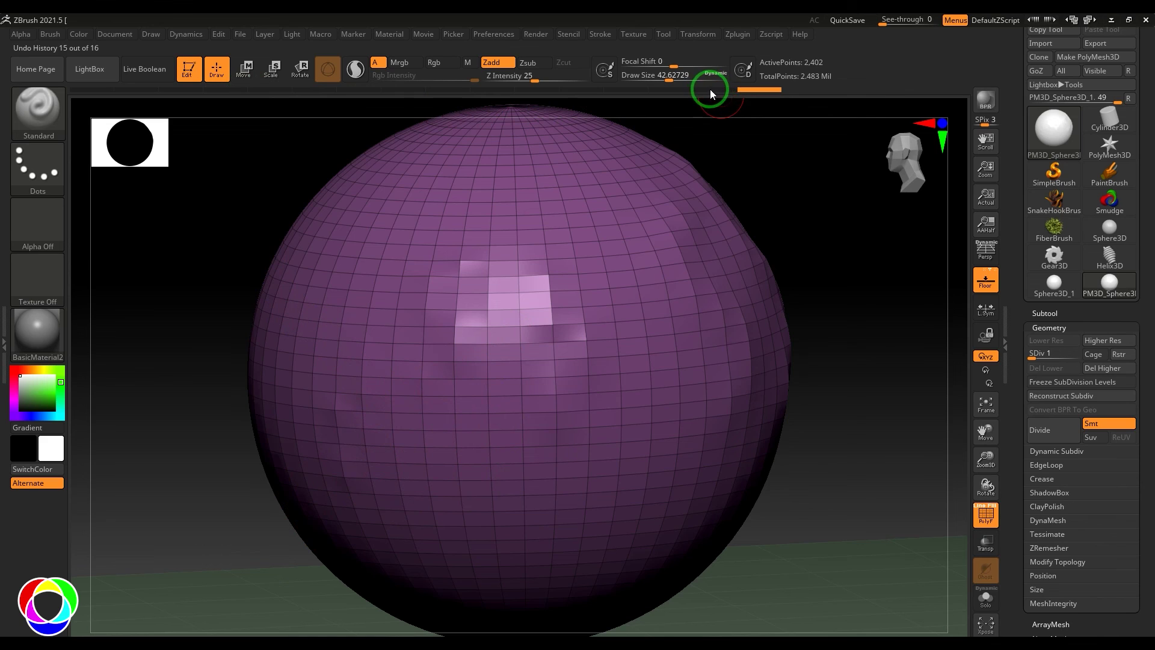
Return the sphere to its dense sculpted state in the undo history and sculpt a wavy raised stroke right of the existing ones
{"action": "mouse_move", "coordinate": [710, 89]}
{"action": "left_mouse_down"}
{"action": "mouse_move", "coordinate": [444, 94]}
{"action": "mouse_move", "coordinate": [461, 93]}
{"action": "left_mouse_up"}
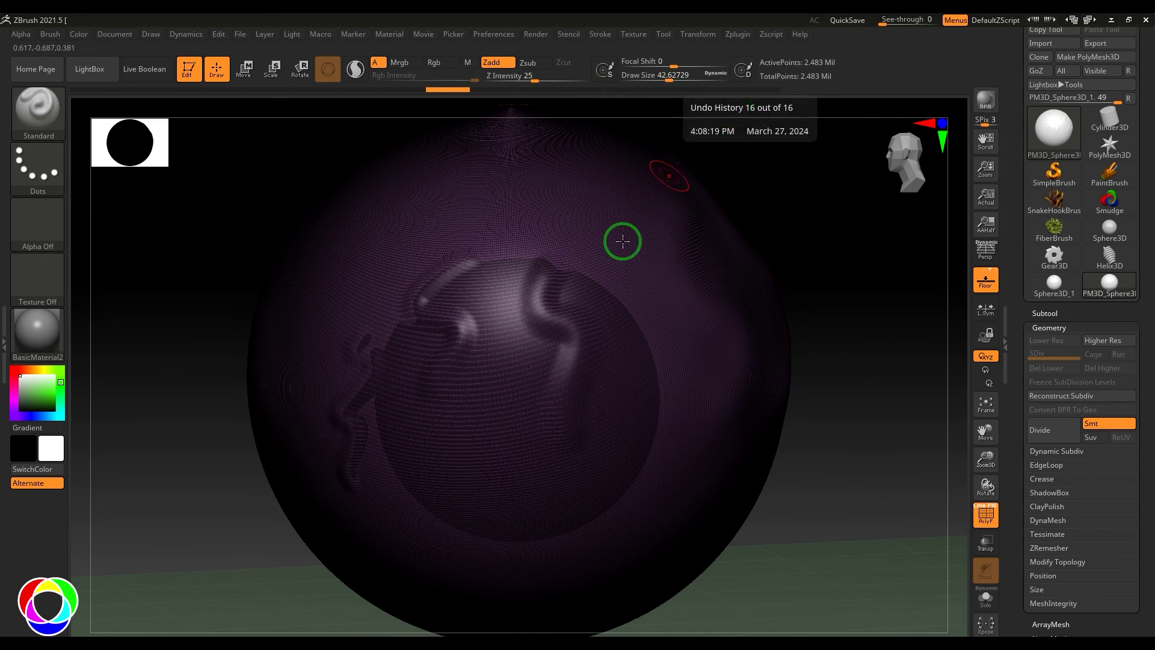
{"action": "left_click_drag", "start_coordinate": [665, 287], "coordinate": [631, 412]}
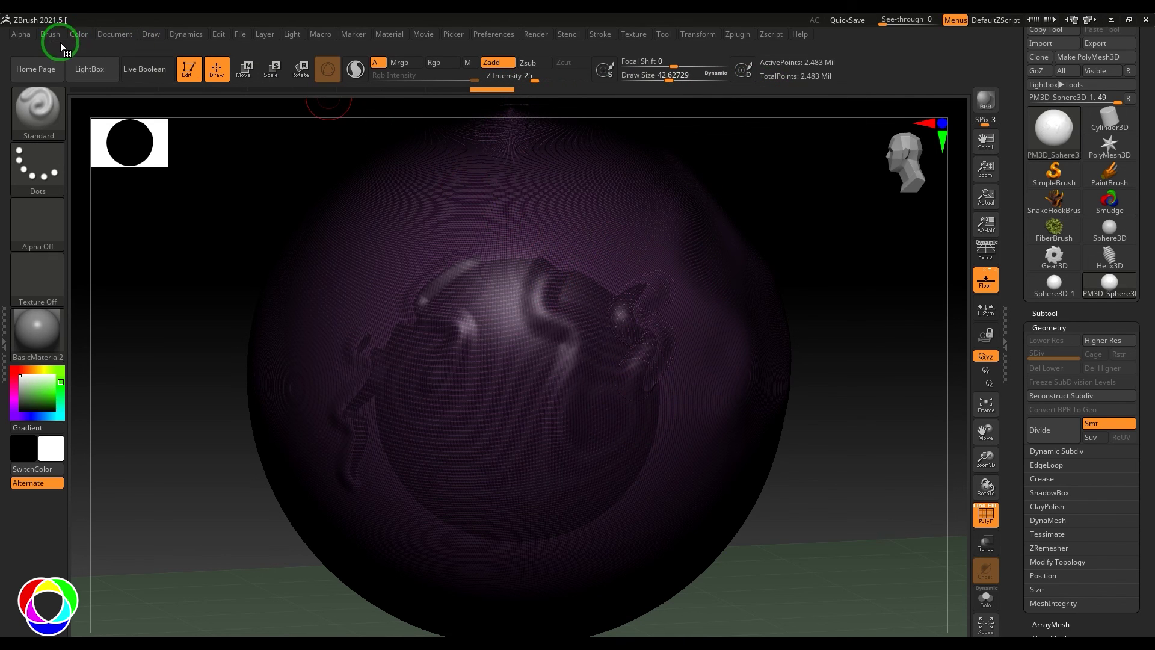
{"action": "left_click", "coordinate": [222, 34]}
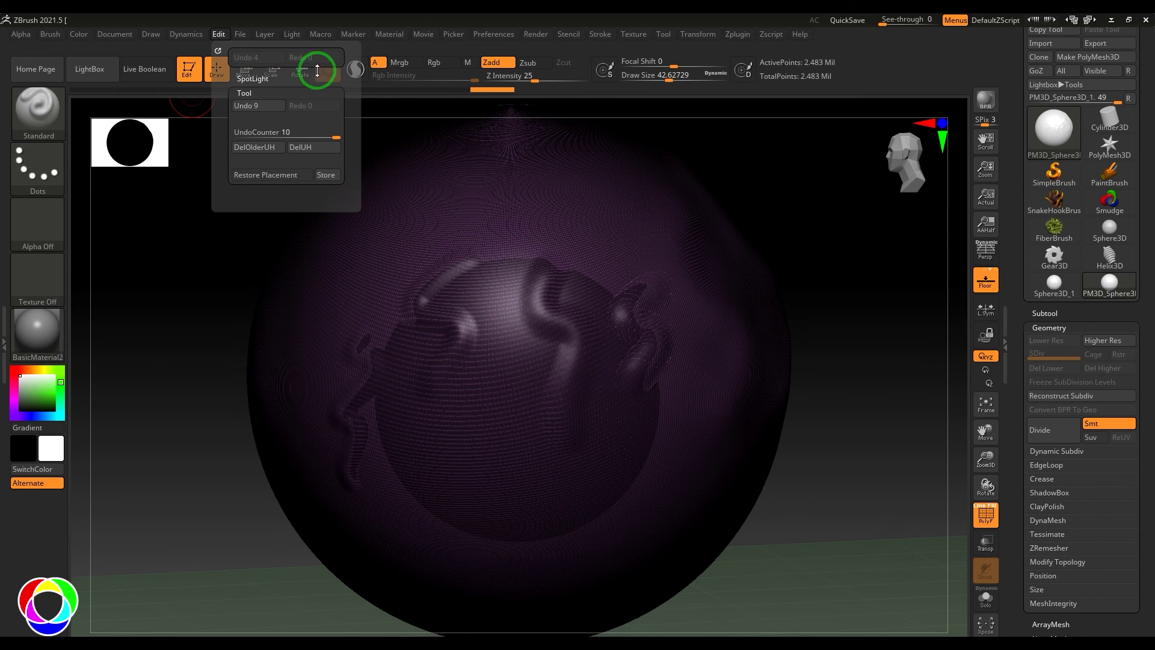
{"action": "left_click", "coordinate": [239, 35]}
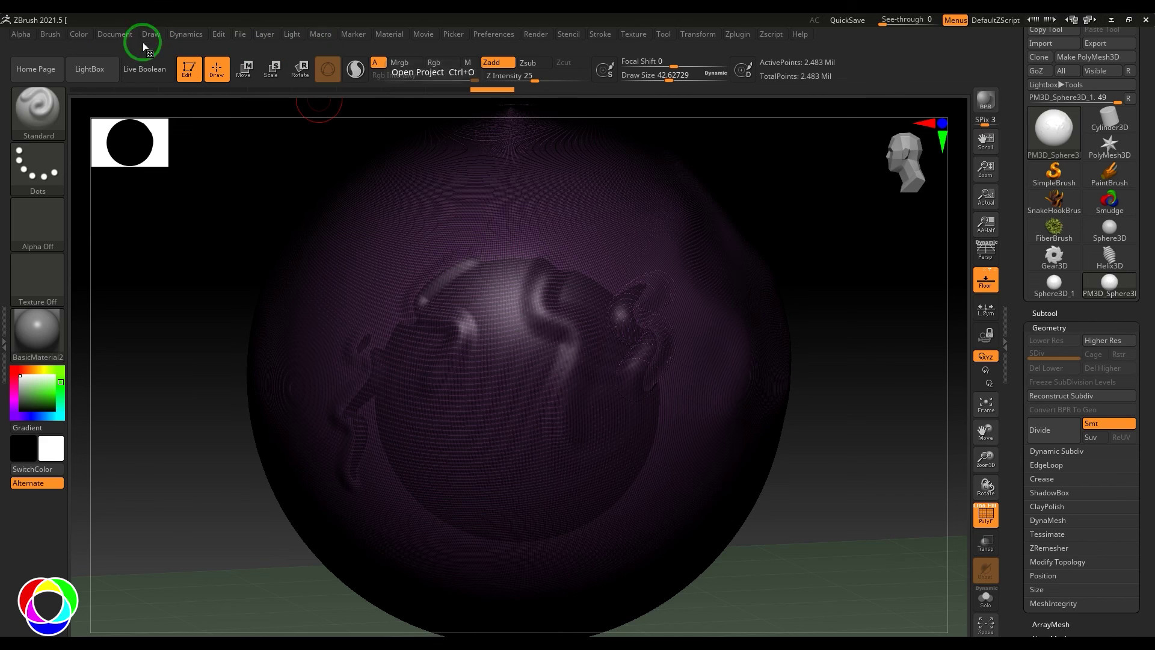
{"action": "left_click", "coordinate": [117, 34]}
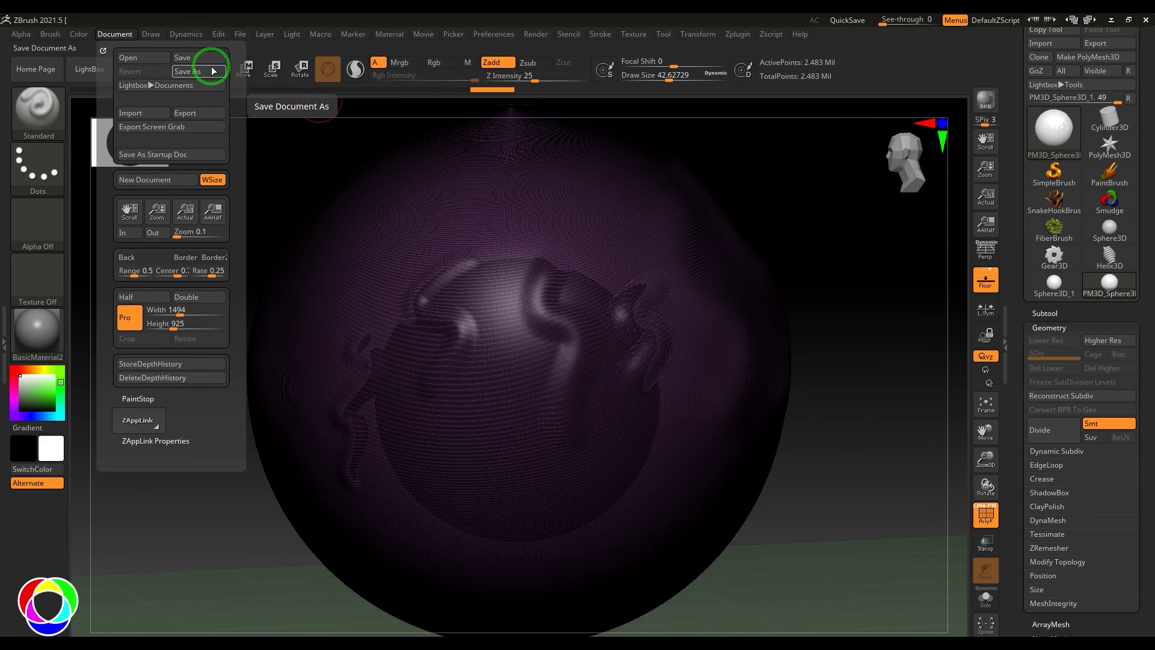
{"action": "left_click", "coordinate": [239, 35]}
{"action": "left_click", "coordinate": [219, 34]}
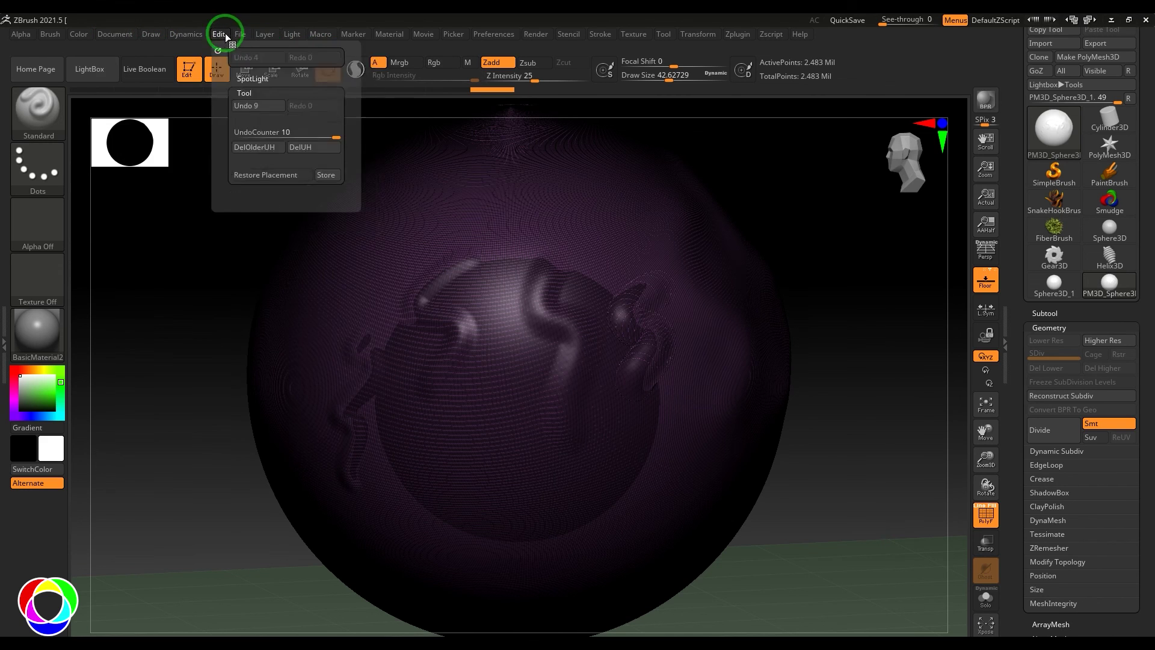
{"action": "left_click", "coordinate": [239, 35]}
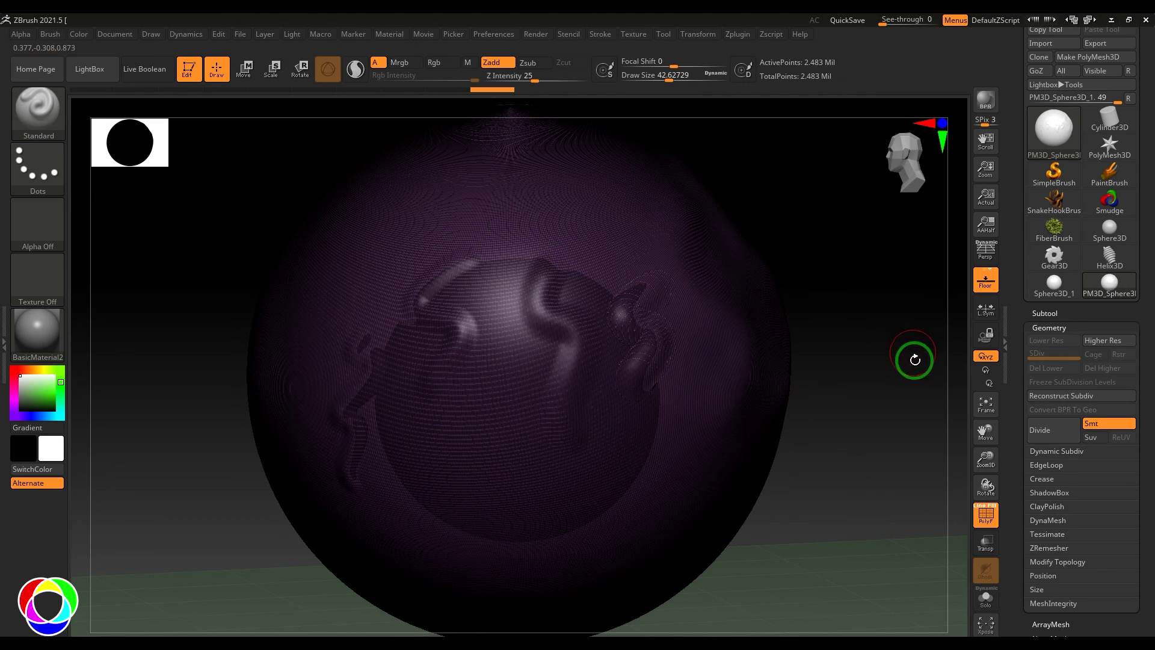